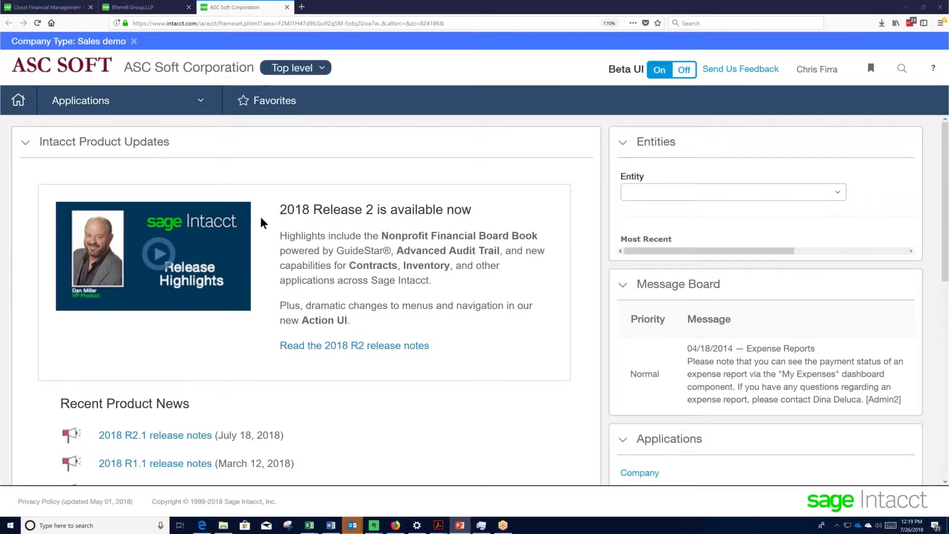
# Create a new financial report named "Revenue by Location" with accounts as the report structure
pyautogui.click(200, 105)
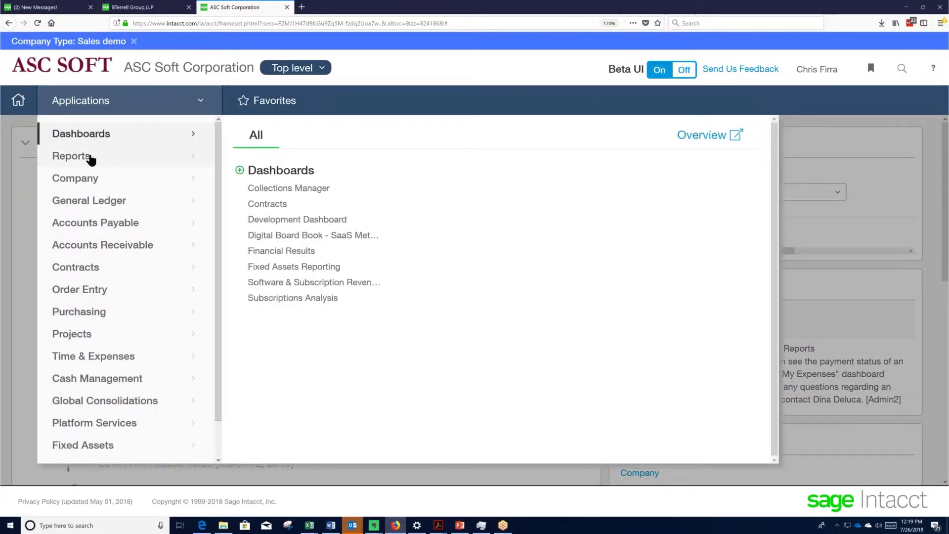
pyautogui.moveTo(88, 157)
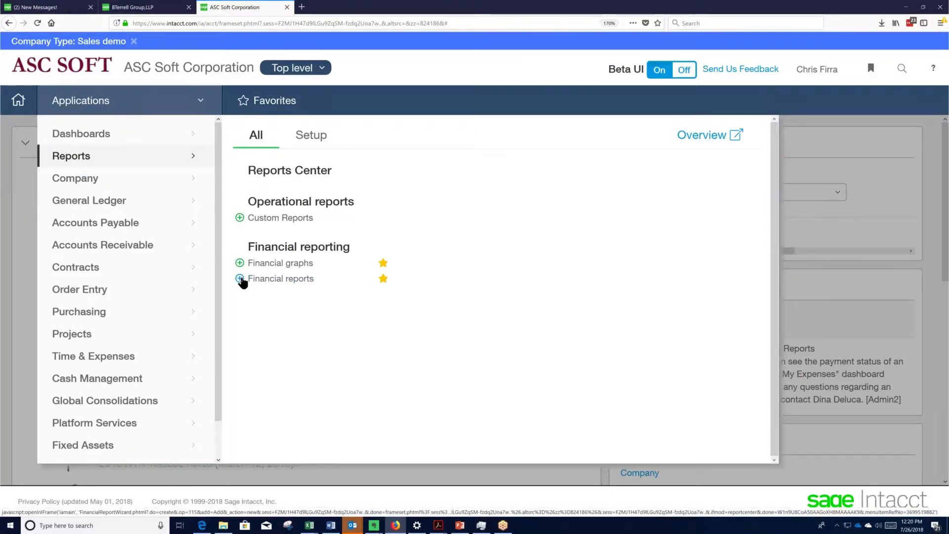
pyautogui.click(241, 279)
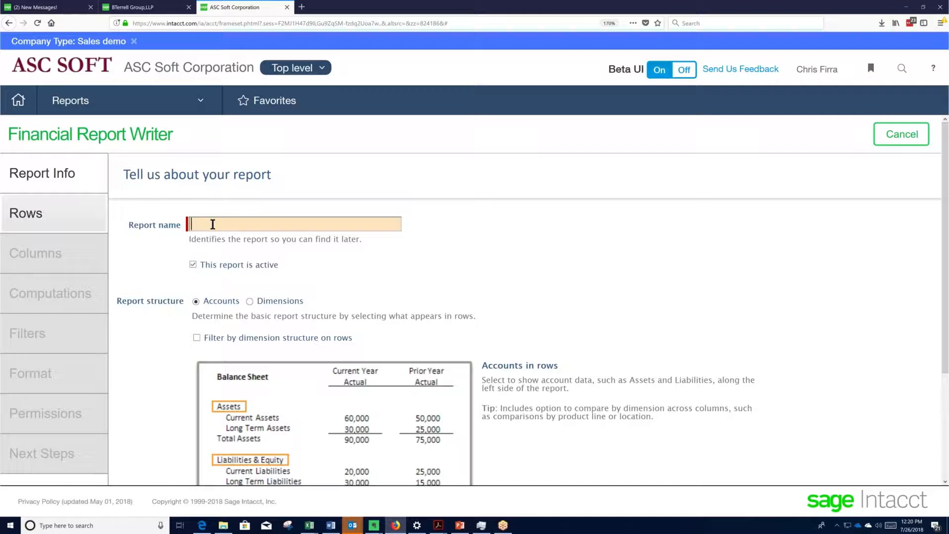
pyautogui.write('Revenue by Location')
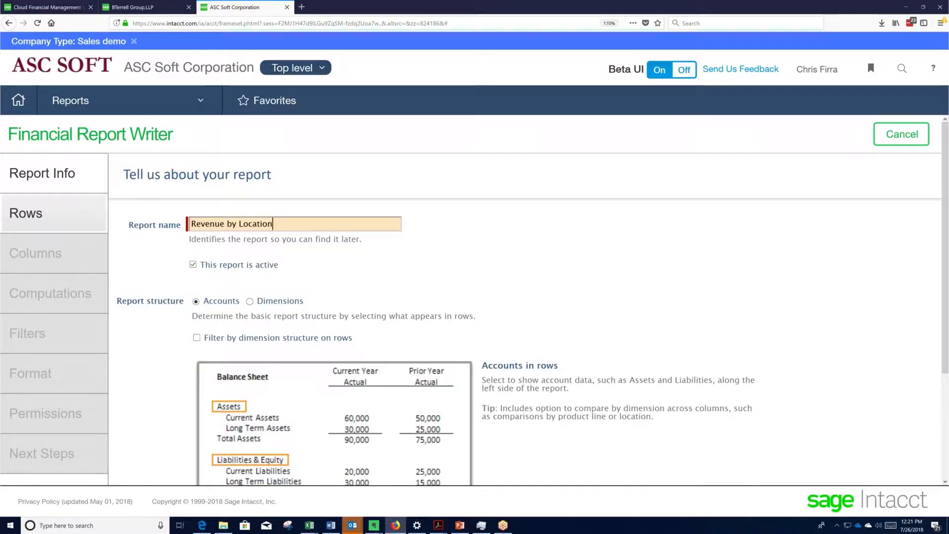
pyautogui.click(250, 301)
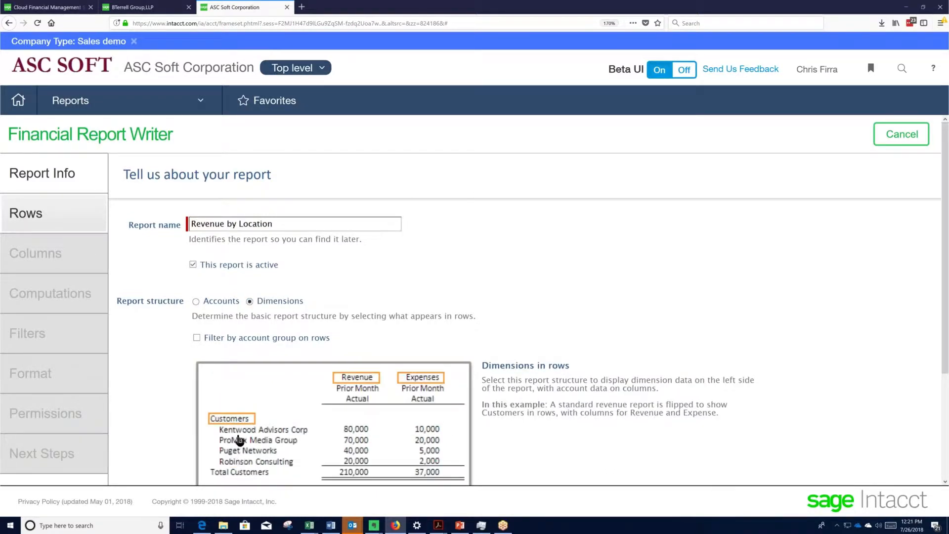
pyautogui.click(196, 301)
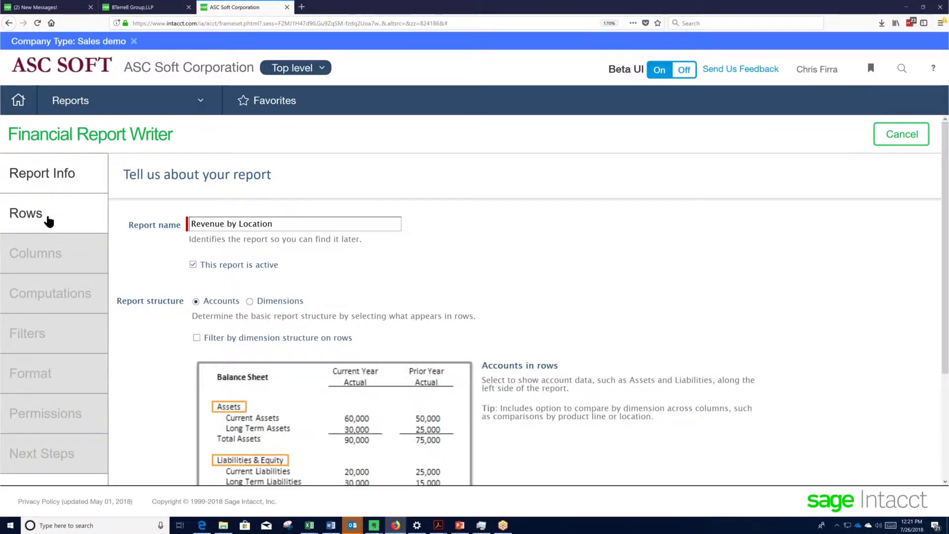
# Define the report rows by including the Revenue account group
pyautogui.click(48, 222)
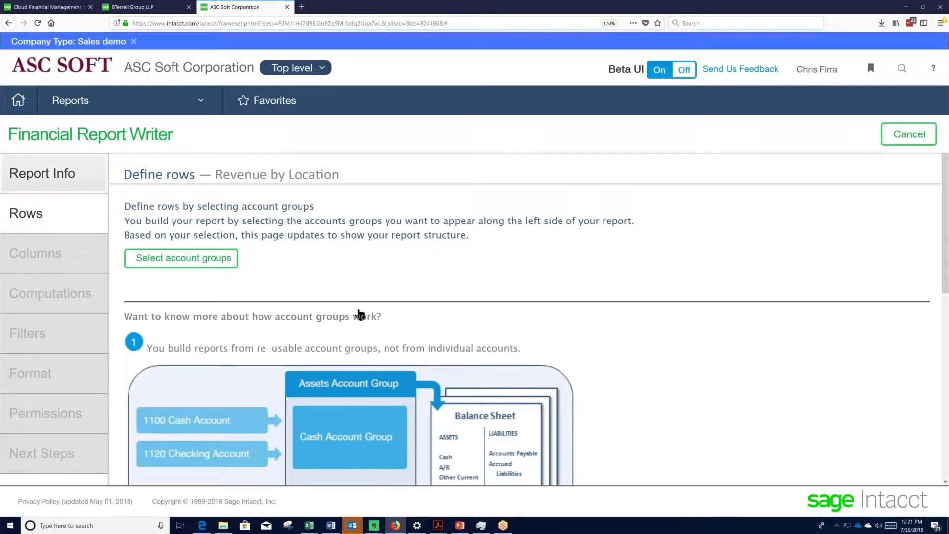
pyautogui.scroll(-3, 360, 315)
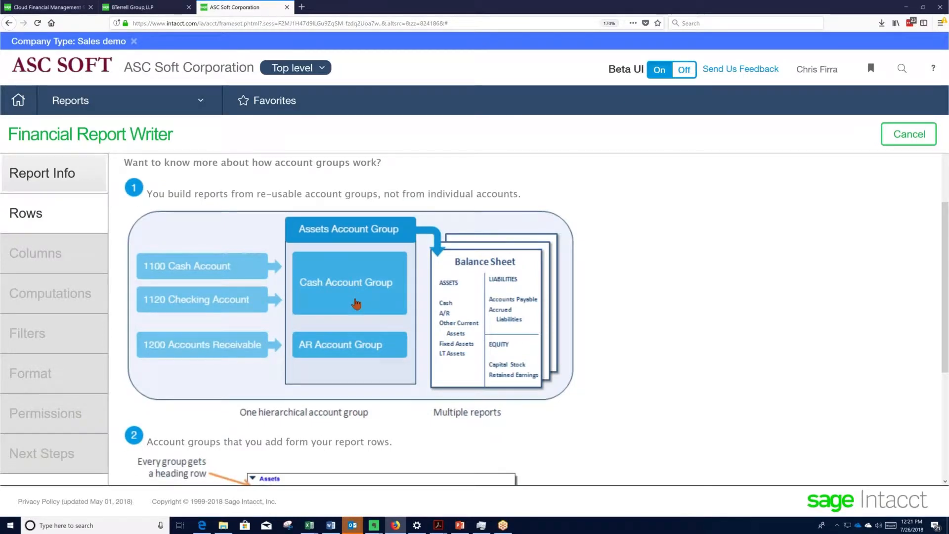
pyautogui.scroll(-3, 356, 303)
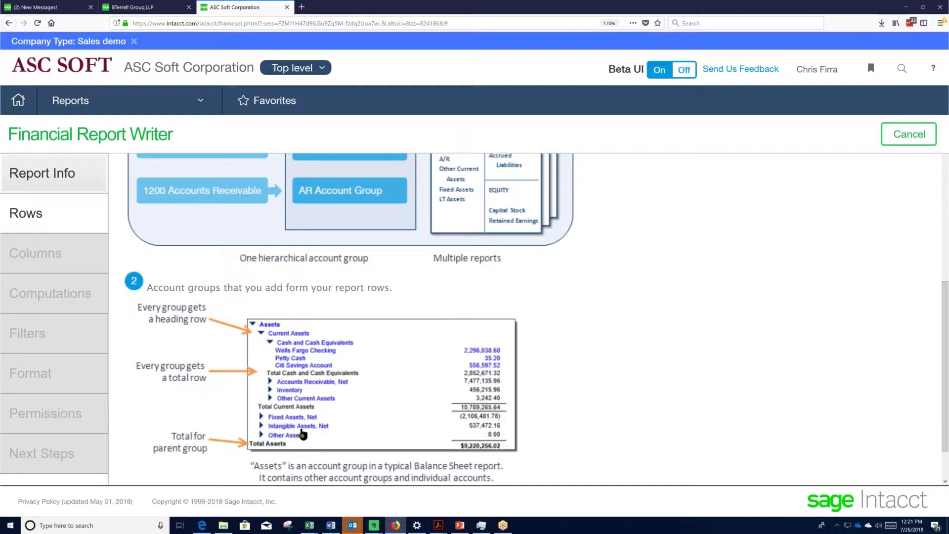
pyautogui.scroll(1, 281, 365)
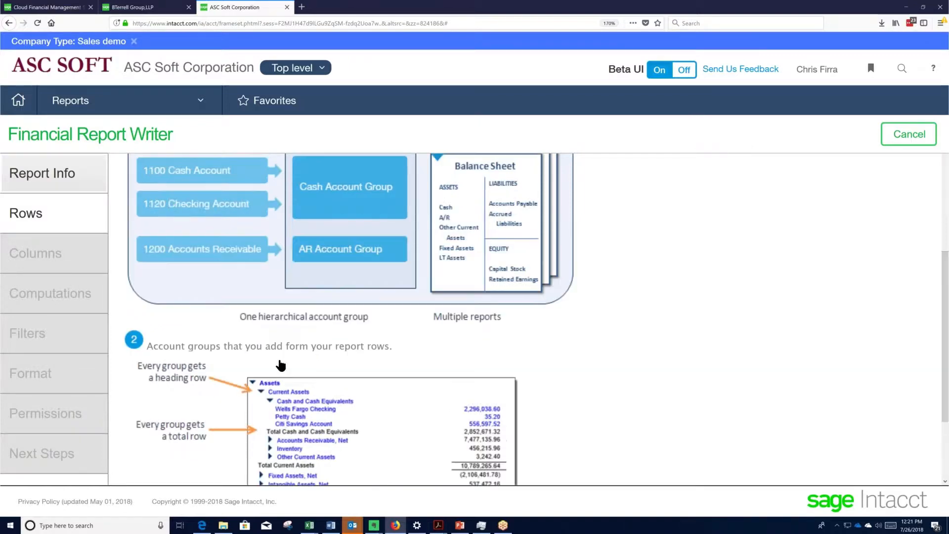
pyautogui.scroll(4, 280, 366)
pyautogui.click(195, 261)
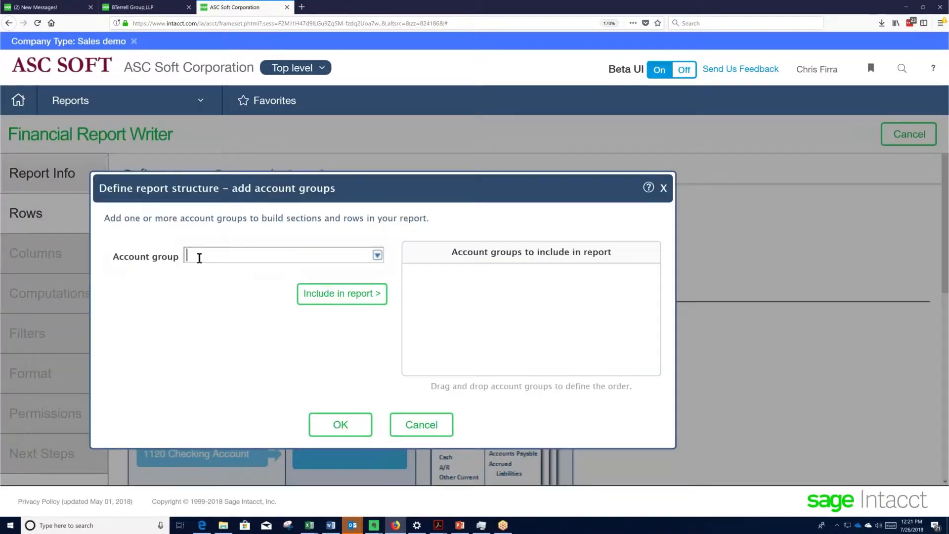
pyautogui.write('R')
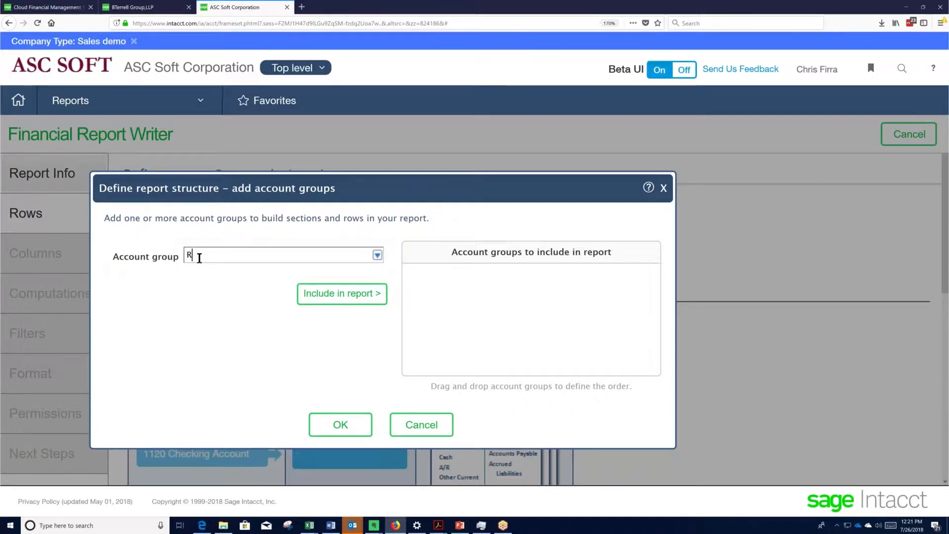
pyautogui.write('evenue')
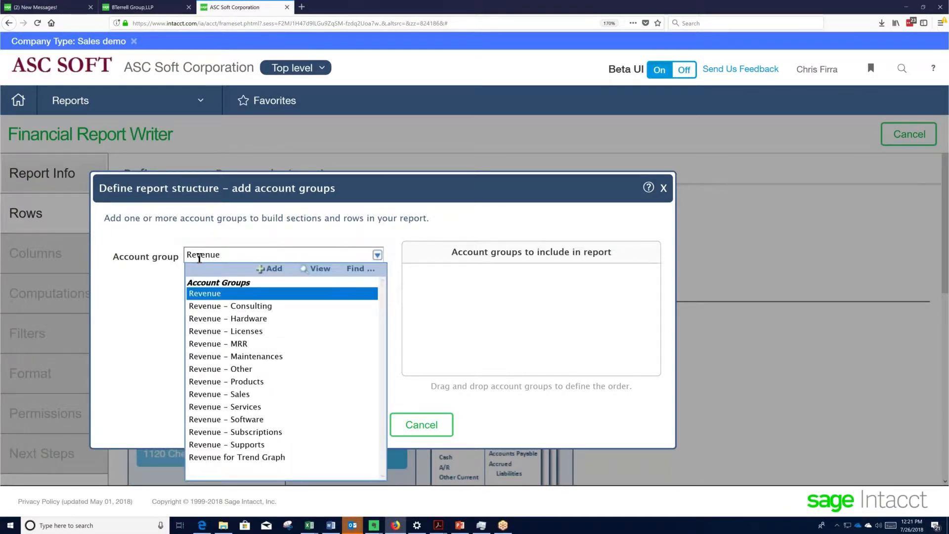
pyautogui.click(216, 294)
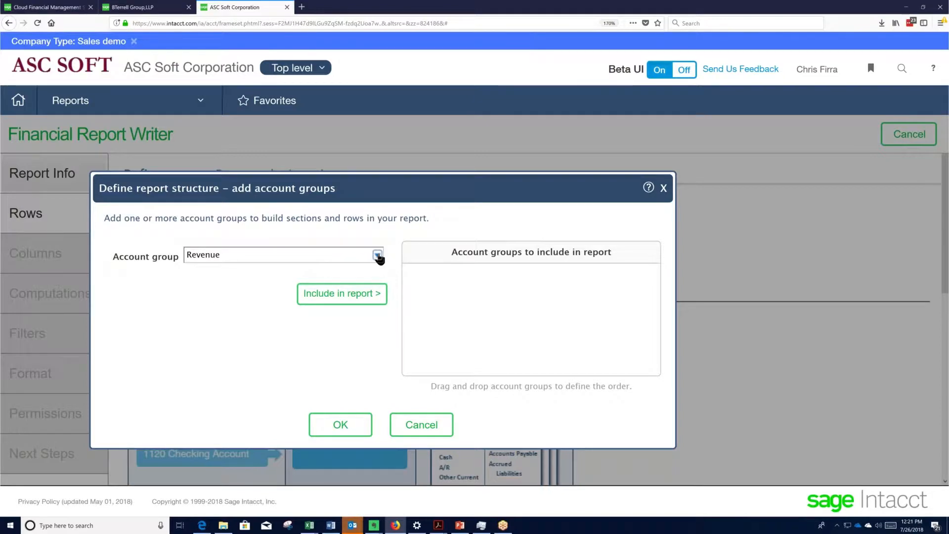
pyautogui.click(350, 294)
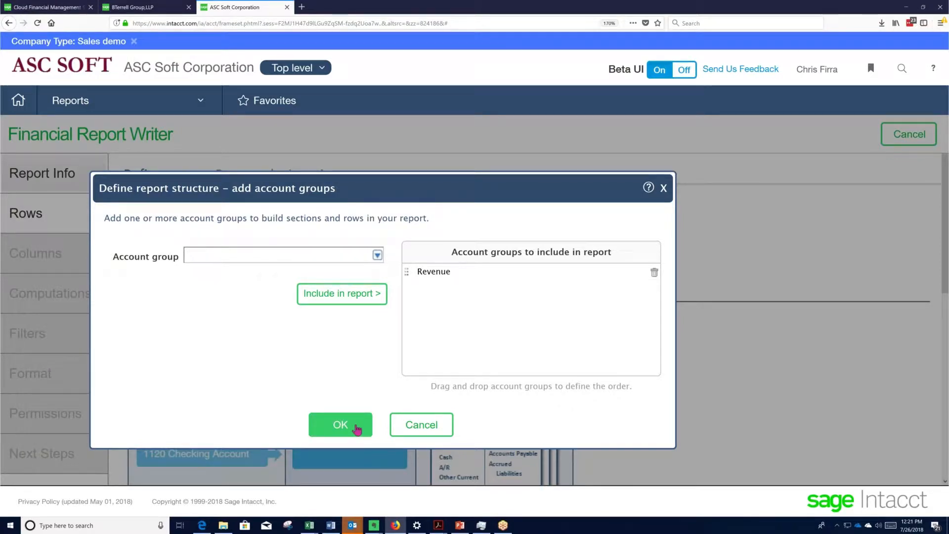
pyautogui.click(341, 425)
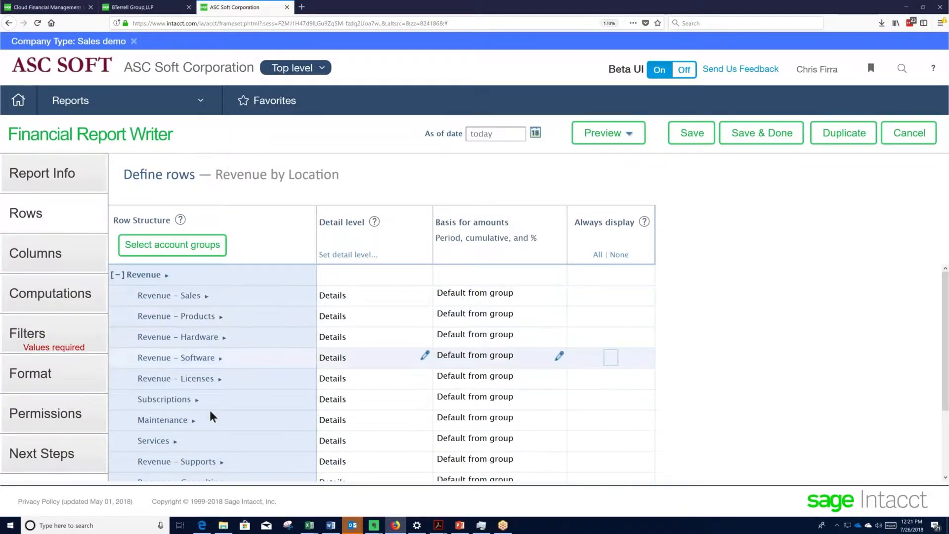
# Review the Revenue row structure, then set the report's as-of date to 03/31/2013 in the column definition
pyautogui.scroll(-3, 216, 467)
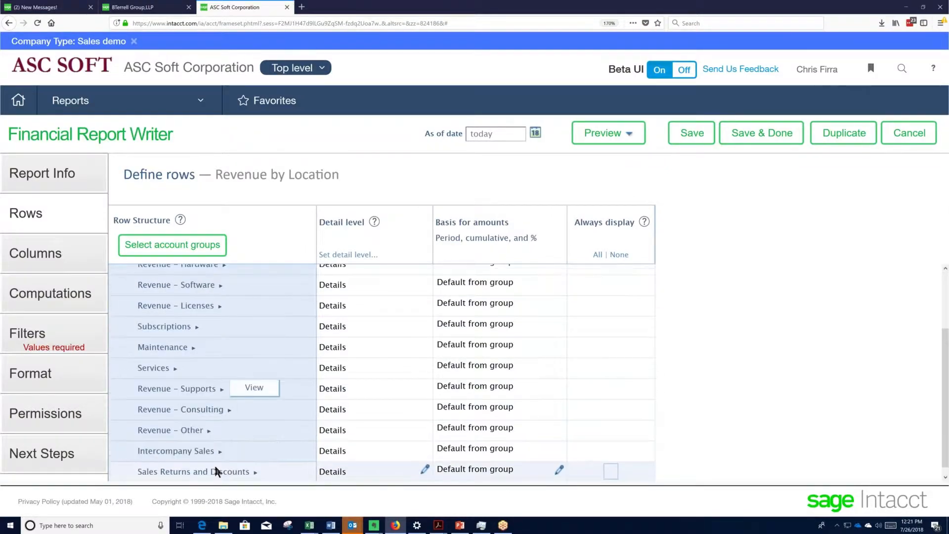
pyautogui.scroll(3, 212, 459)
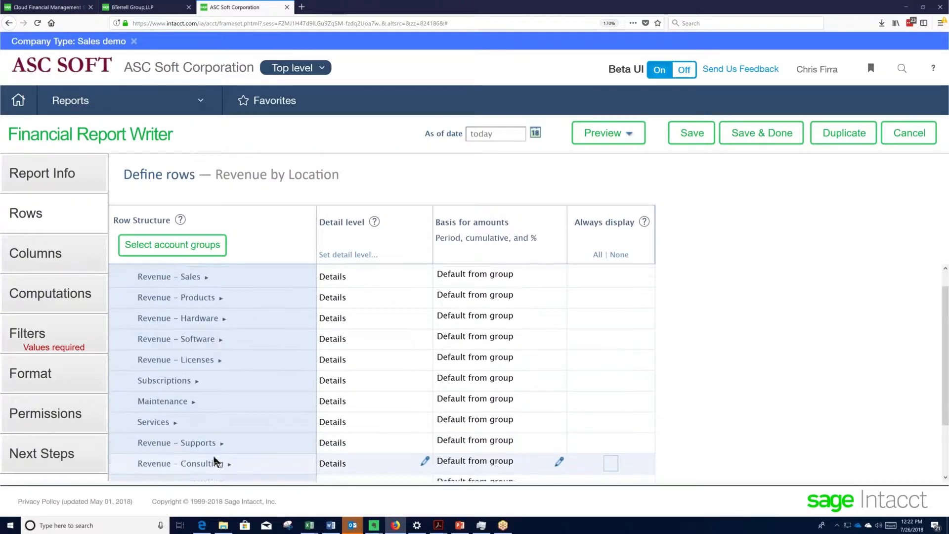
pyautogui.moveTo(208, 301)
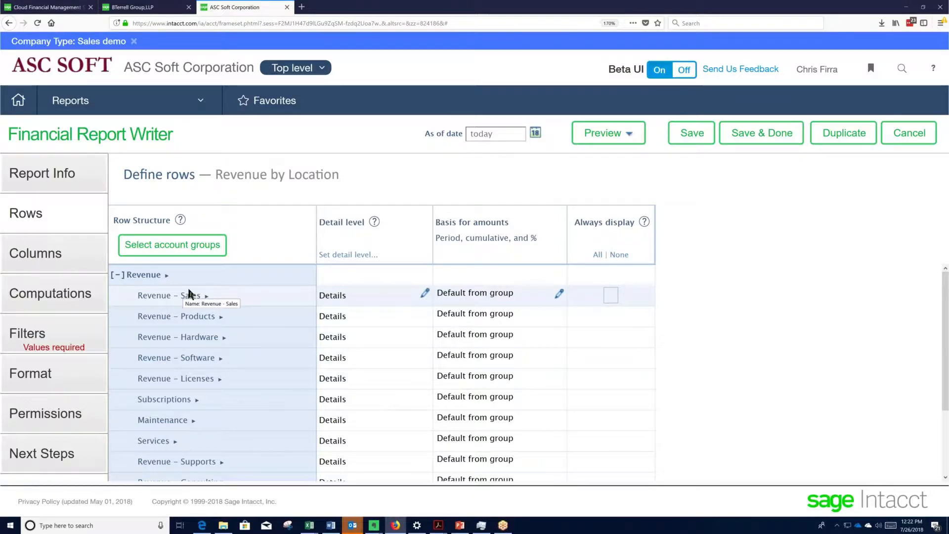
pyautogui.click(55, 258)
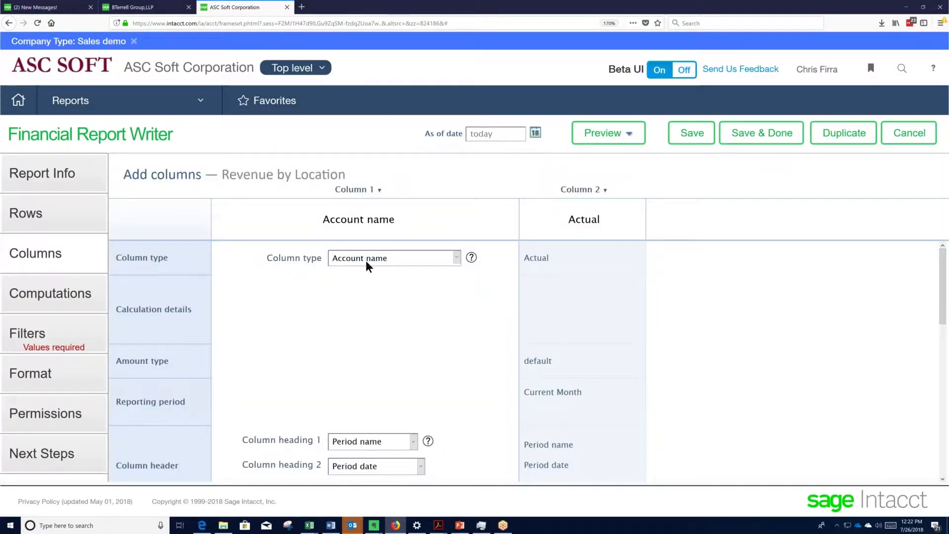
pyautogui.click(483, 134)
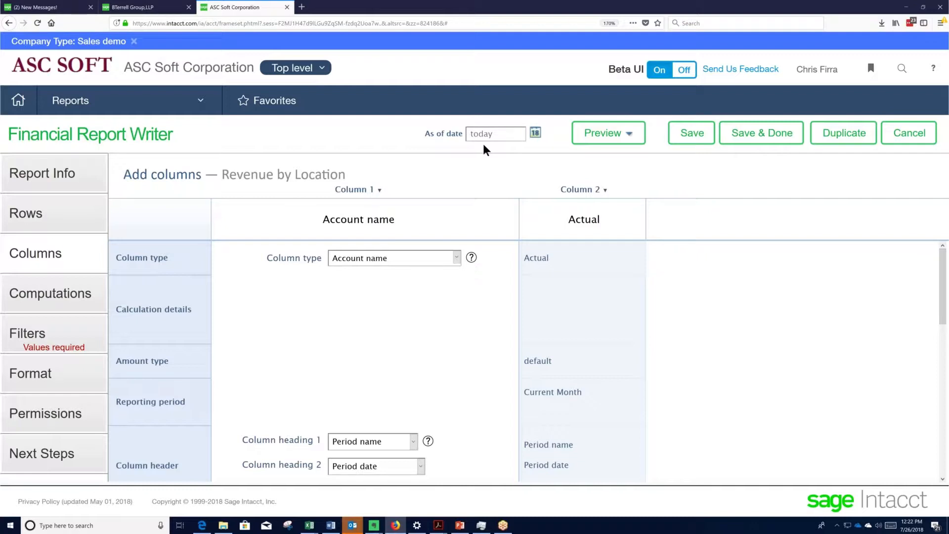
pyautogui.write('03/31/2013')
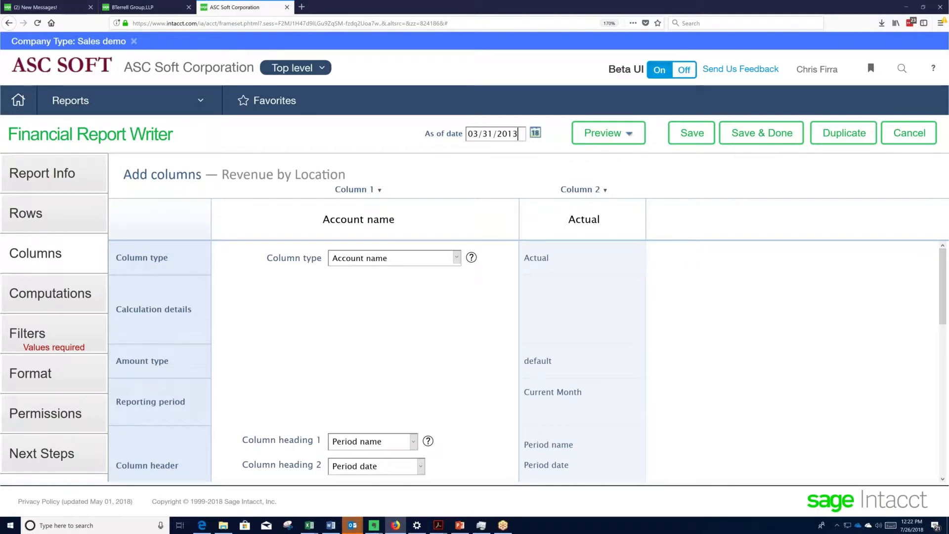
# Filter the report data to the specific location 100--ASC USA
pyautogui.click(77, 341)
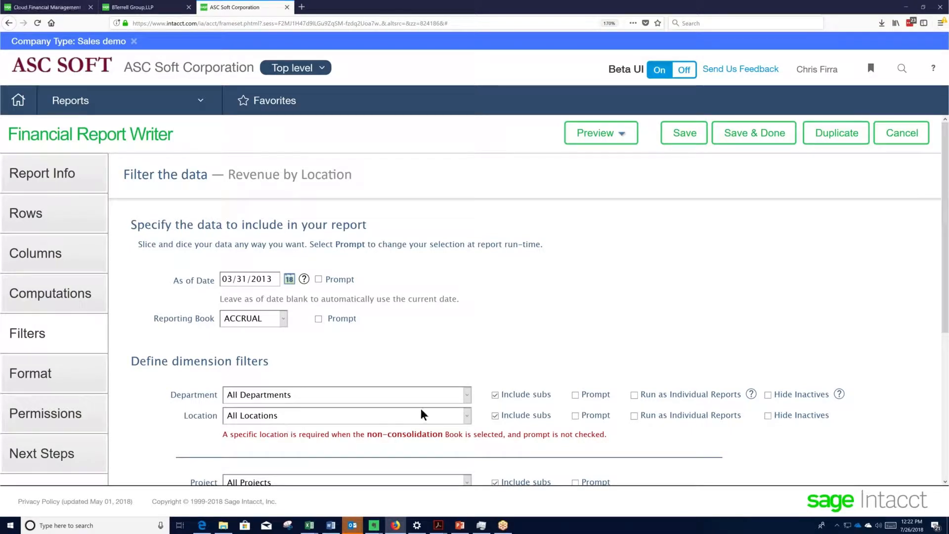
pyautogui.click(464, 415)
pyautogui.click(307, 451)
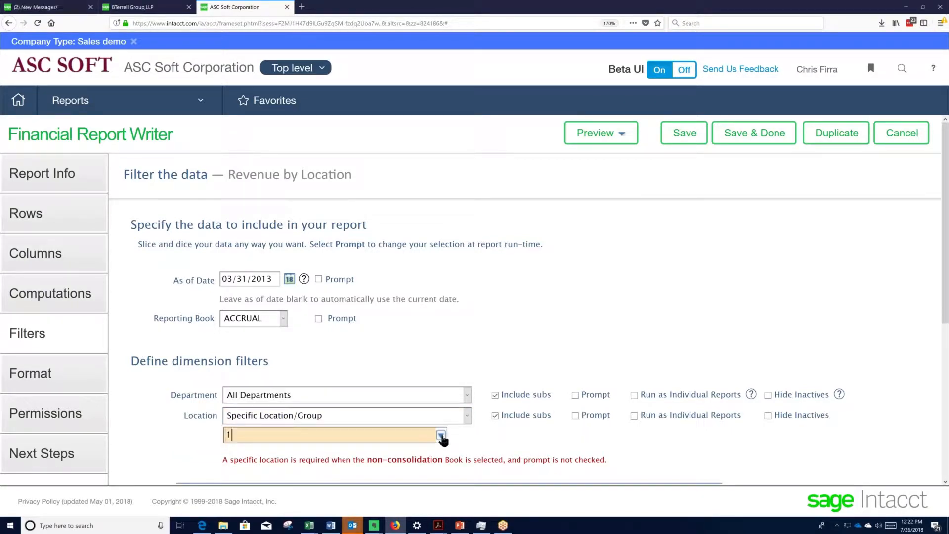
pyautogui.write('100--ASC USA')
pyautogui.press('Tab')
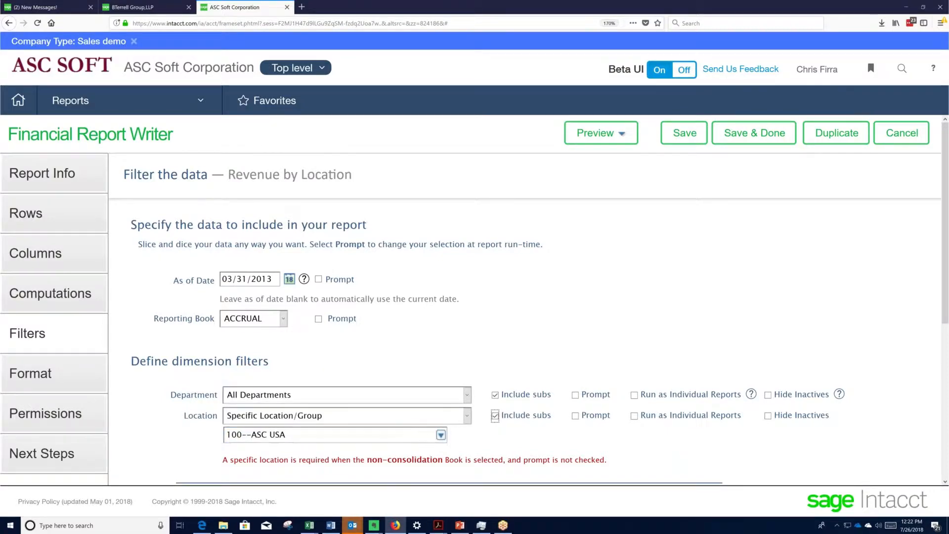
# Preview the Revenue by Location report as a live HTML report and close the preview
pyautogui.click(39, 263)
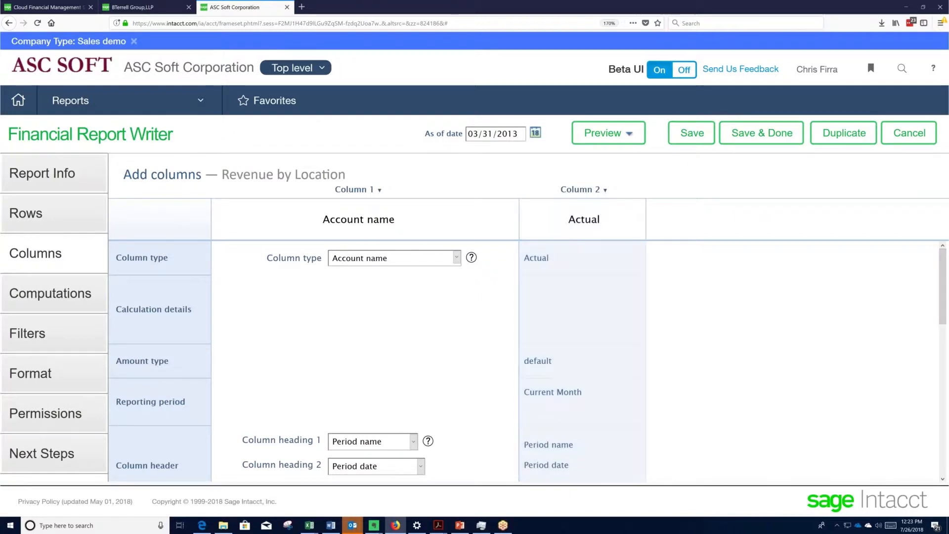
pyautogui.click(602, 143)
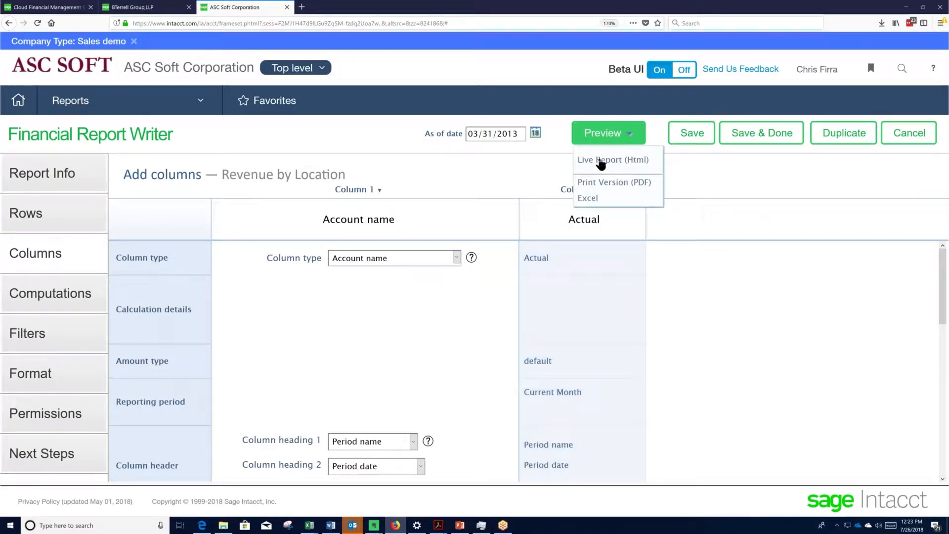
pyautogui.click(613, 160)
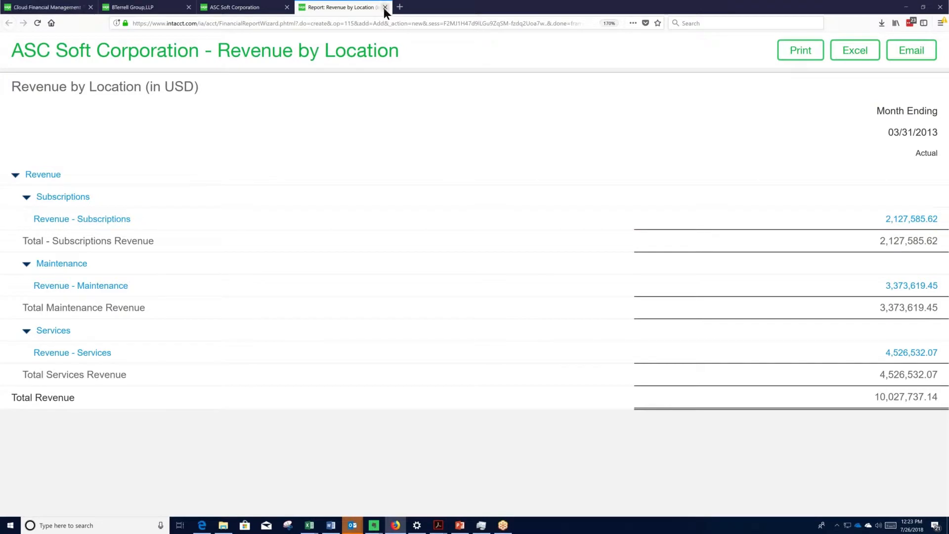
pyautogui.hotkey('ctrl', 'w')
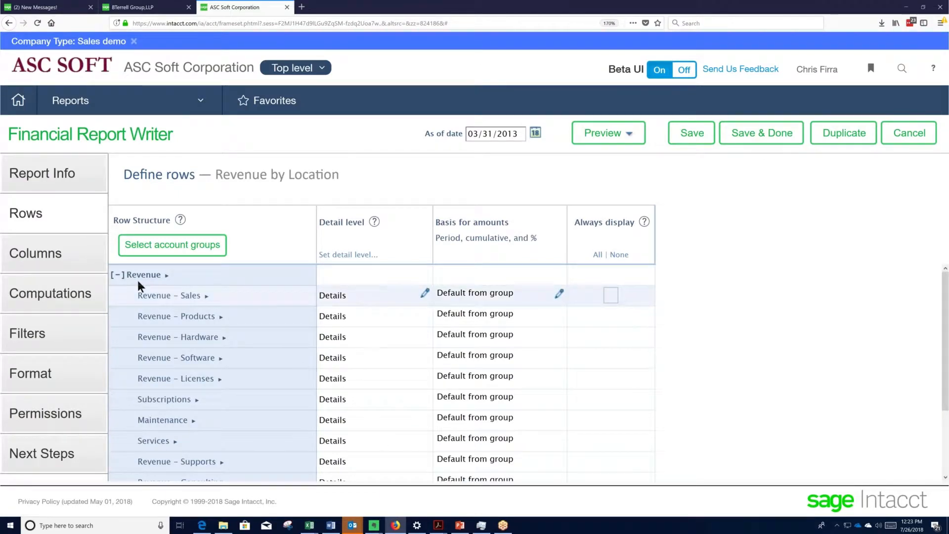
# Collapse the Revenue row group to summary and expand it by the Locations dimension, one level down with roll-up
pyautogui.click(118, 276)
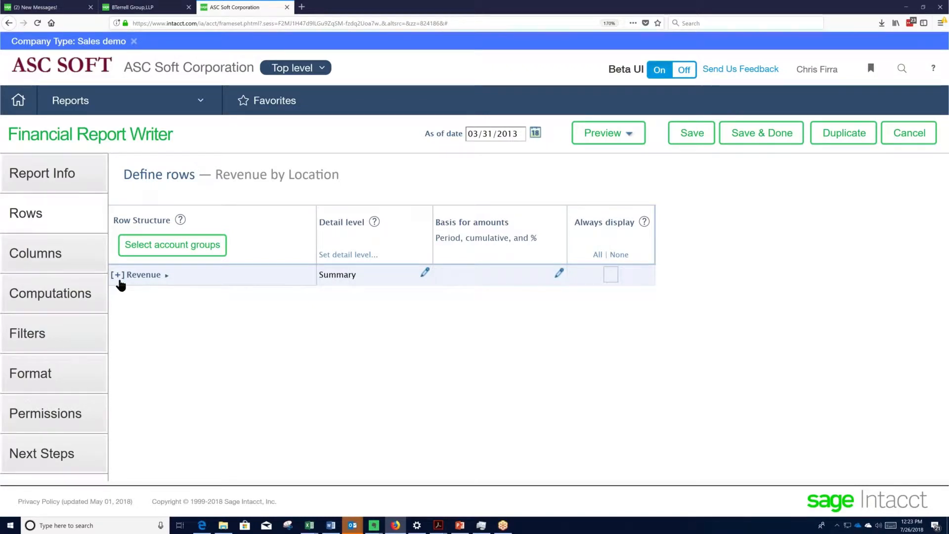
pyautogui.click(425, 273)
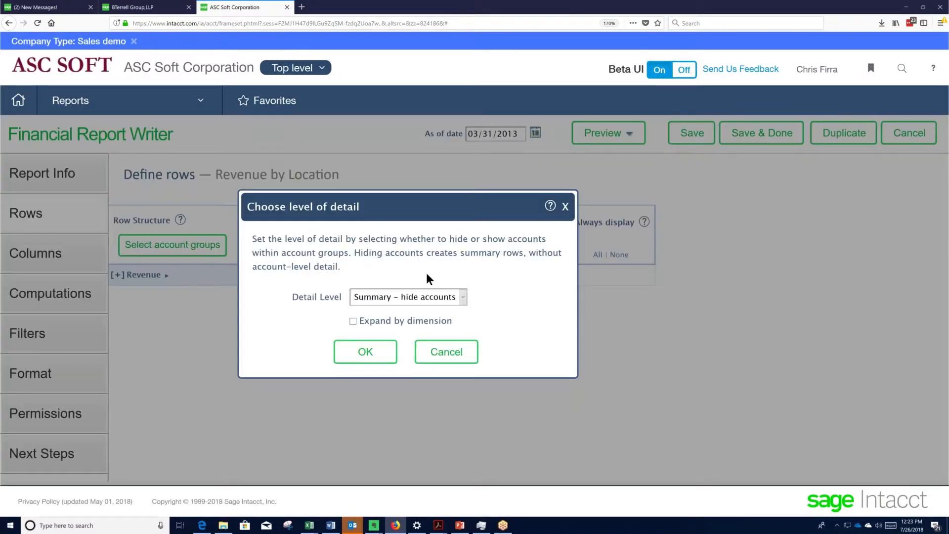
pyautogui.click(354, 320)
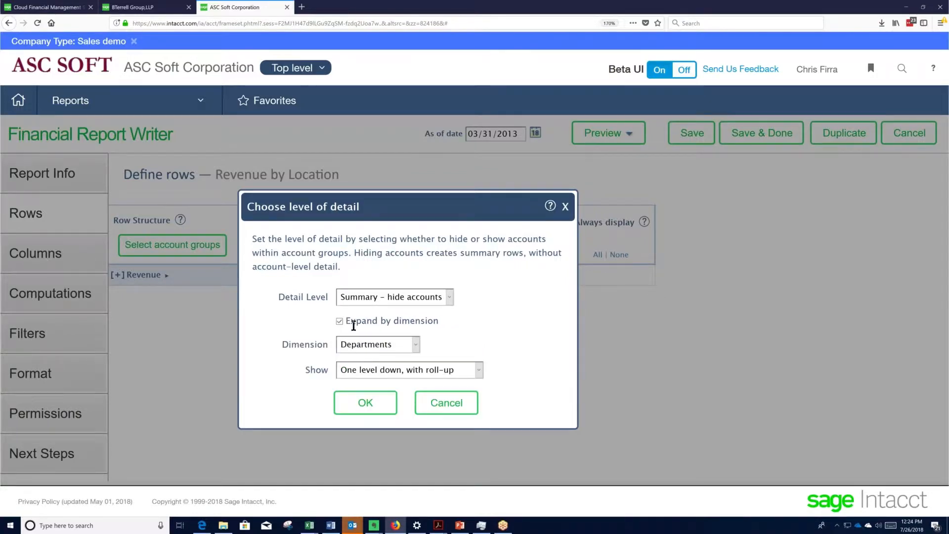
pyautogui.click(416, 346)
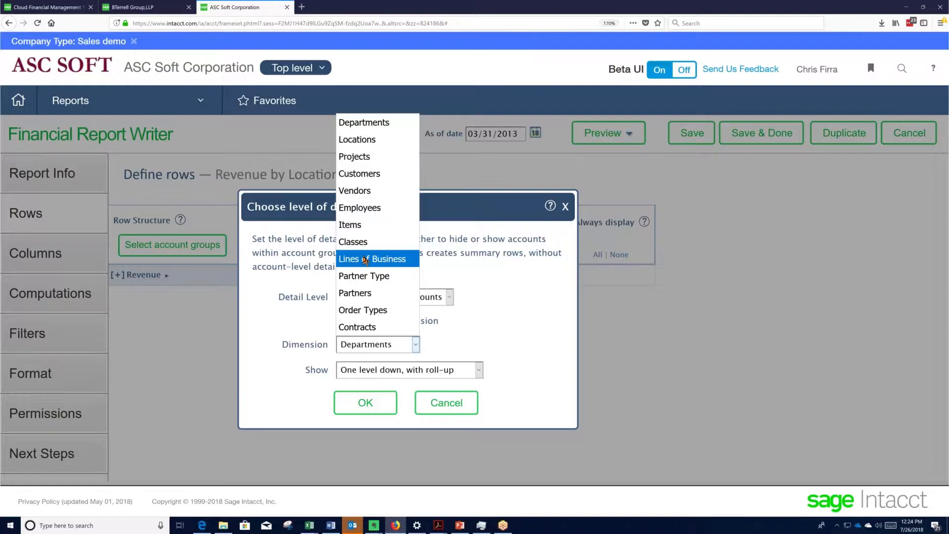
pyautogui.click(359, 148)
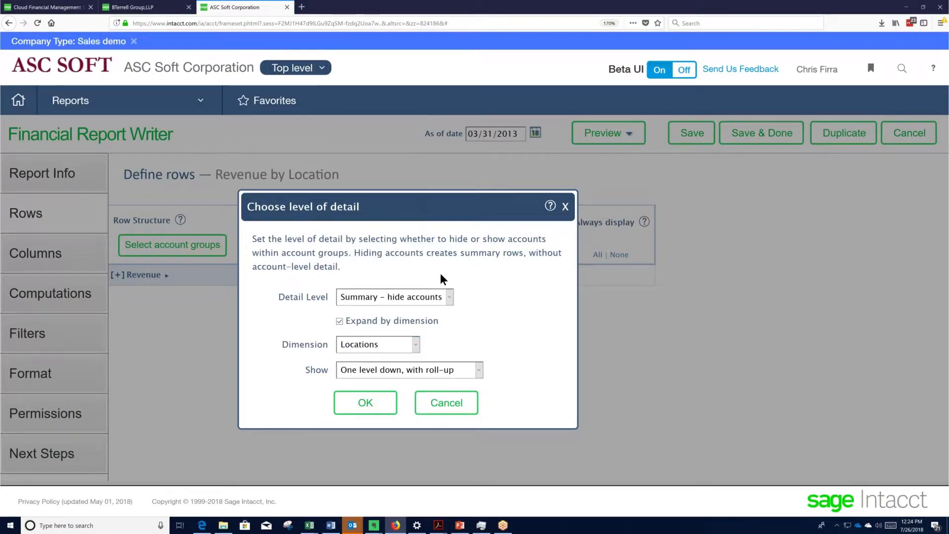
pyautogui.click(368, 404)
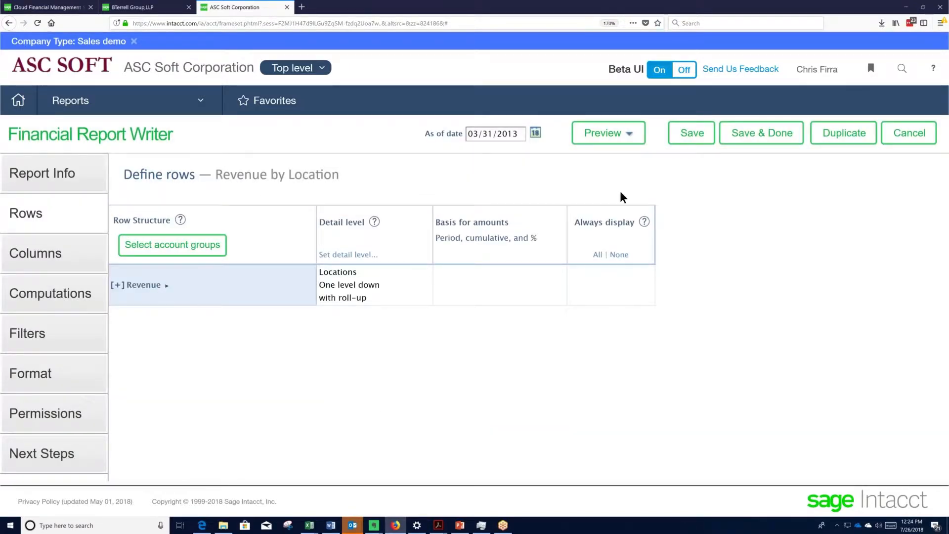
# Preview the location-expanded Revenue by Location report as a live HTML report, then close the preview
pyautogui.click(607, 142)
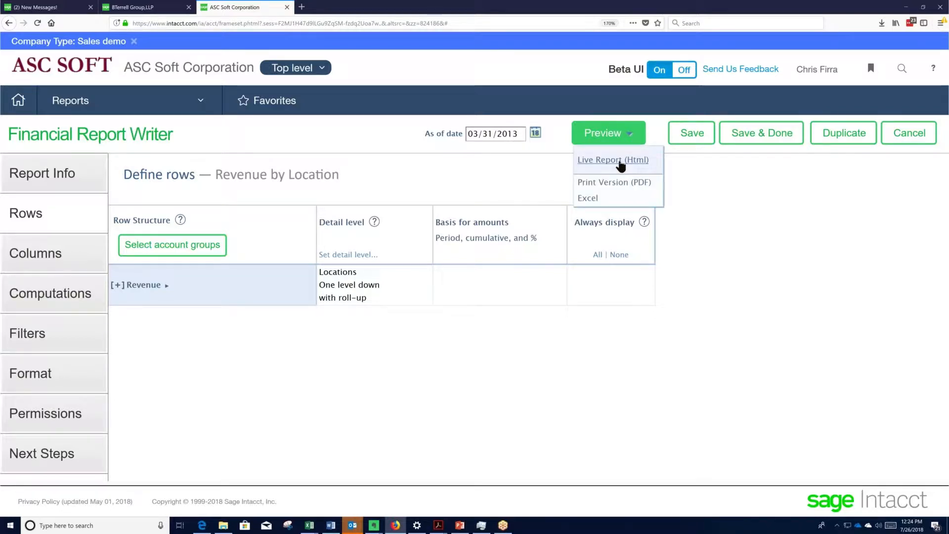
pyautogui.click(619, 161)
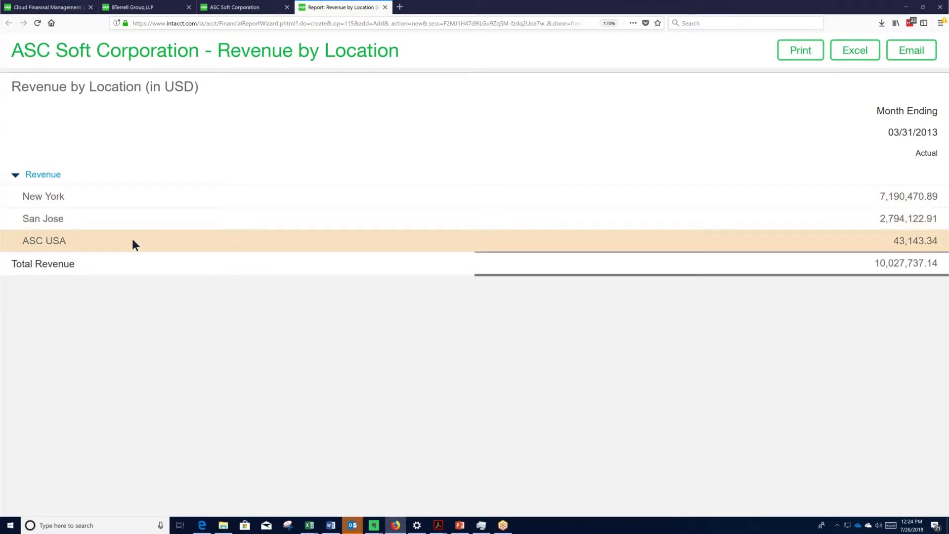
pyautogui.click(386, 6)
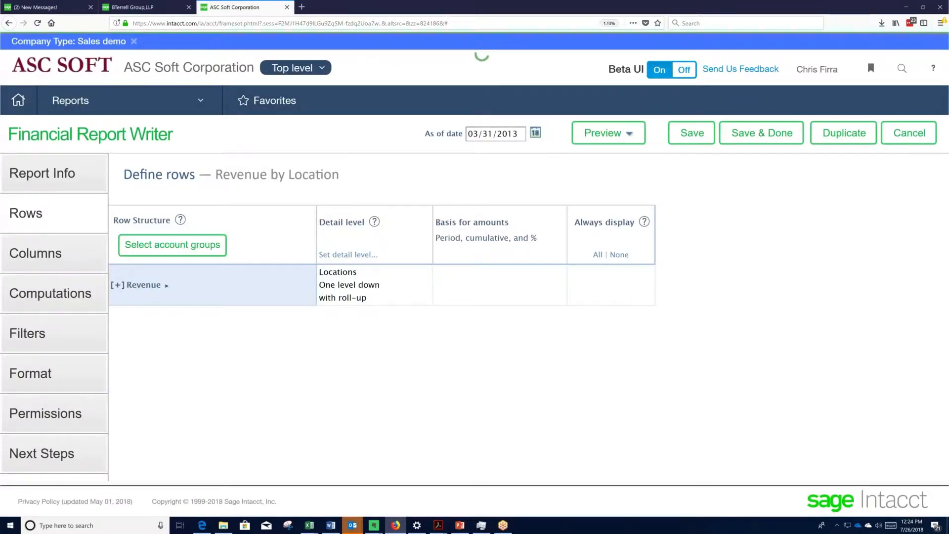
# Set the reporting period of the Actual column to Current Quarter in the column definition
pyautogui.click(50, 255)
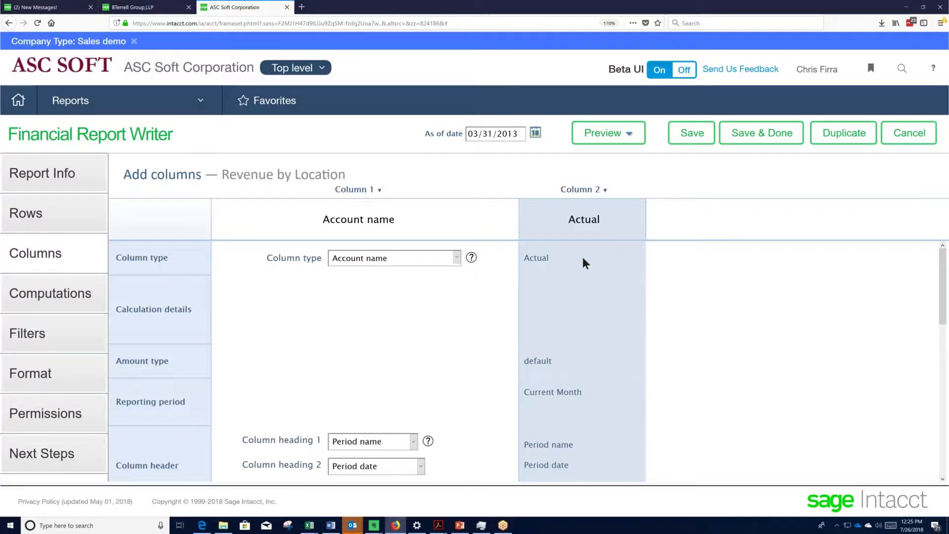
pyautogui.click(586, 392)
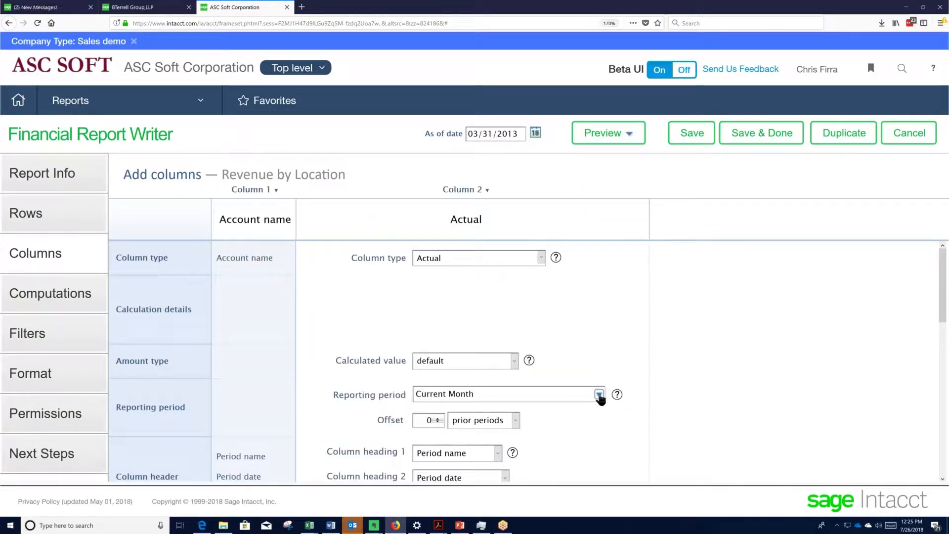
pyautogui.click(599, 394)
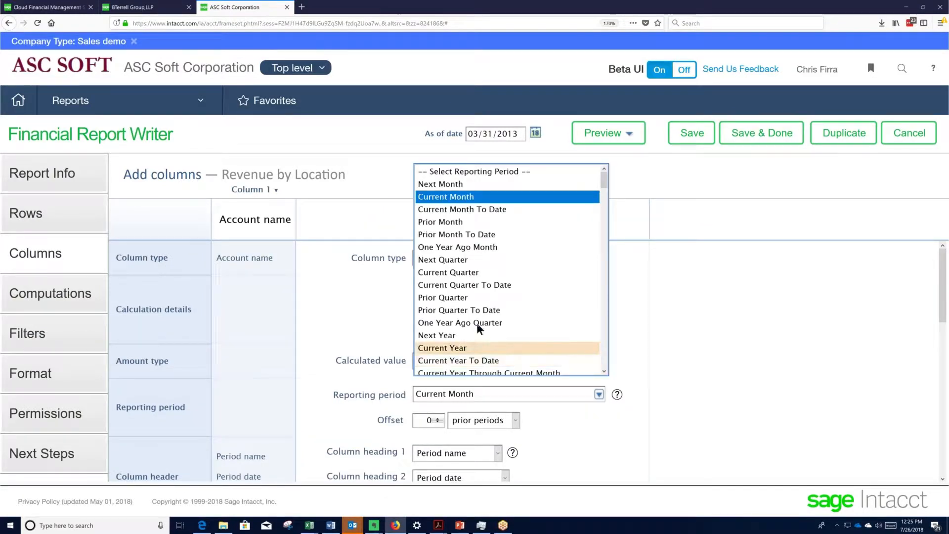
pyautogui.click(473, 272)
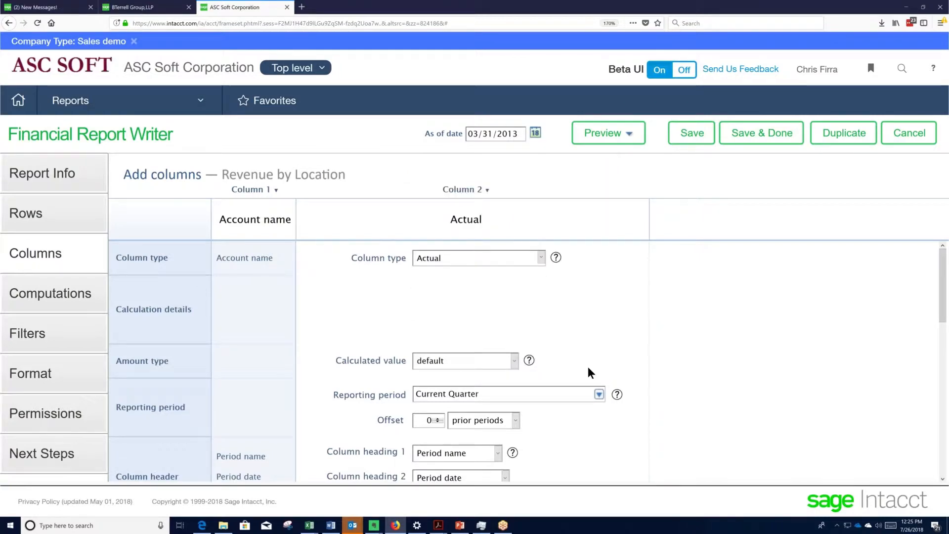
# Expand the Actual column by time period, showing it as expanded months
pyautogui.scroll(-5, 589, 368)
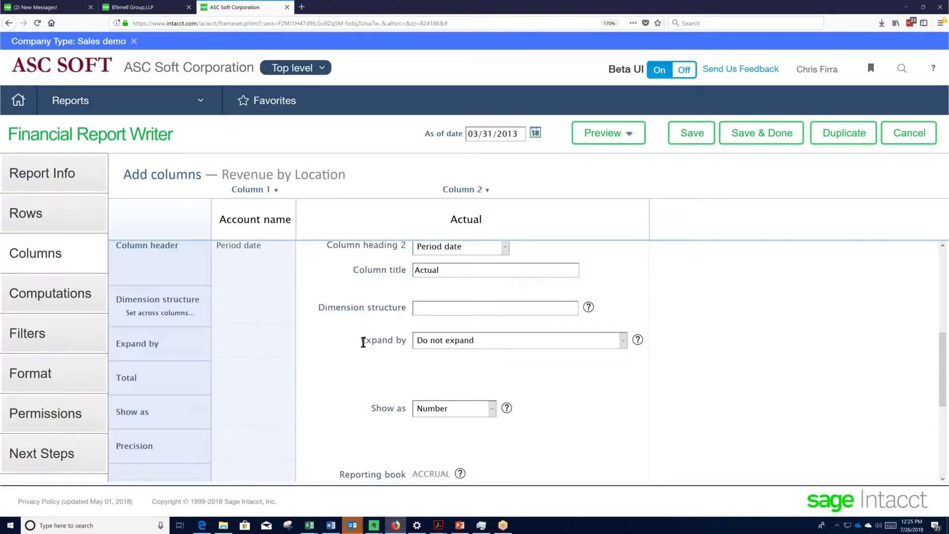
pyautogui.click(623, 342)
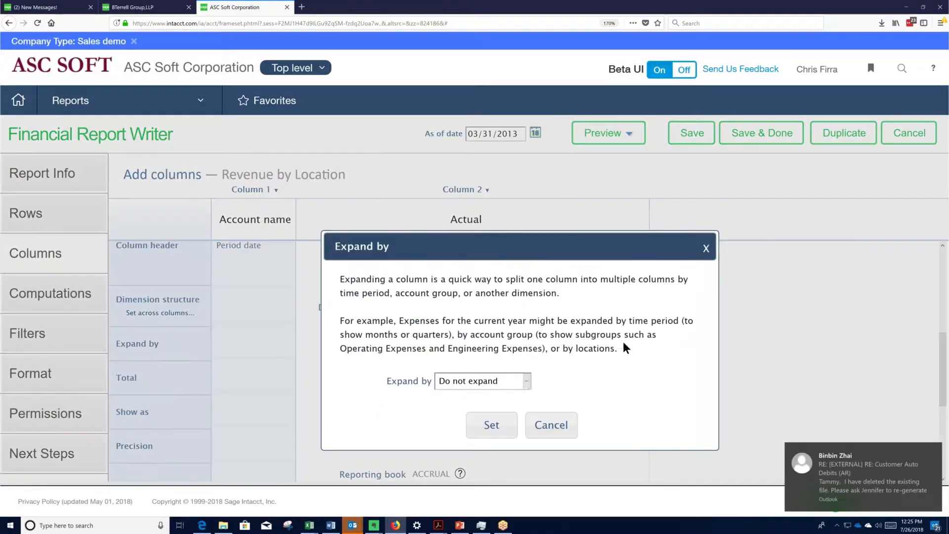
pyautogui.click(527, 381)
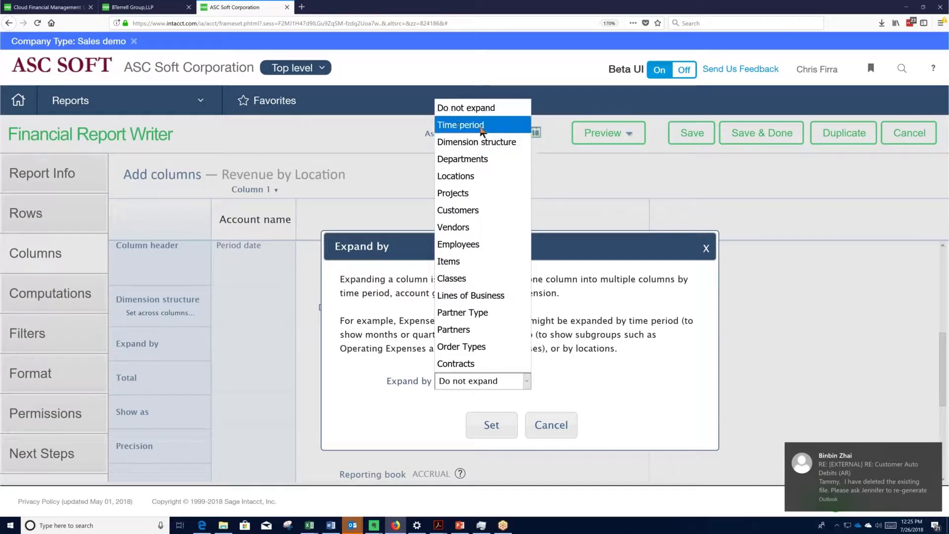
pyautogui.click(481, 128)
pyautogui.click(527, 401)
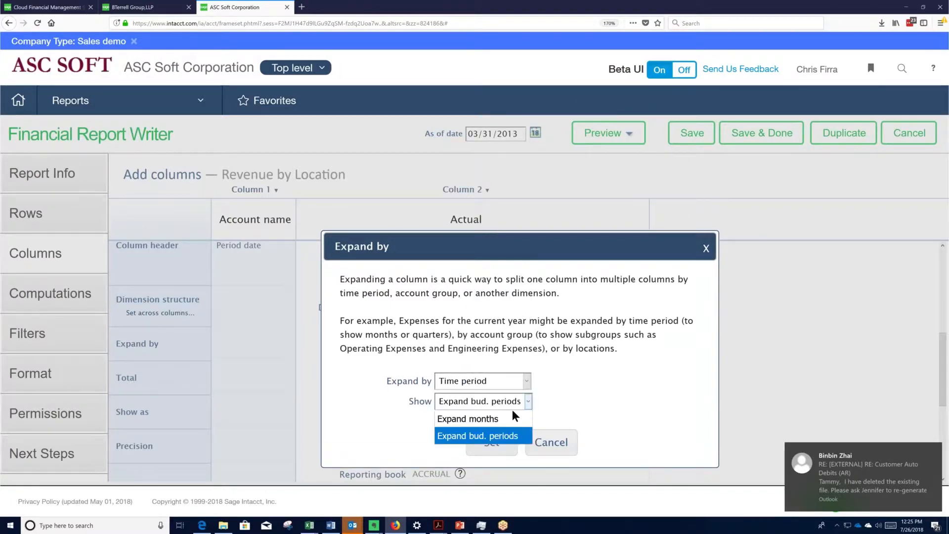
pyautogui.click(504, 418)
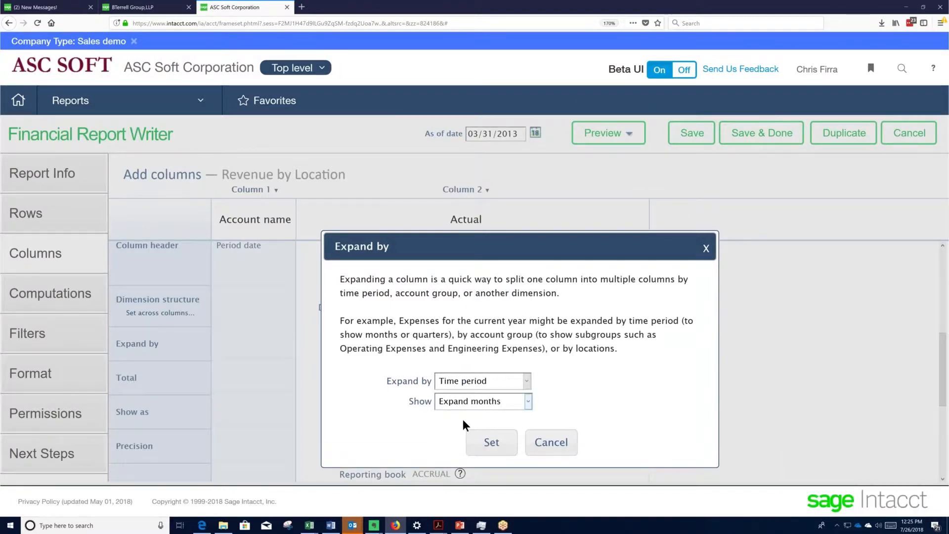
pyautogui.click(498, 447)
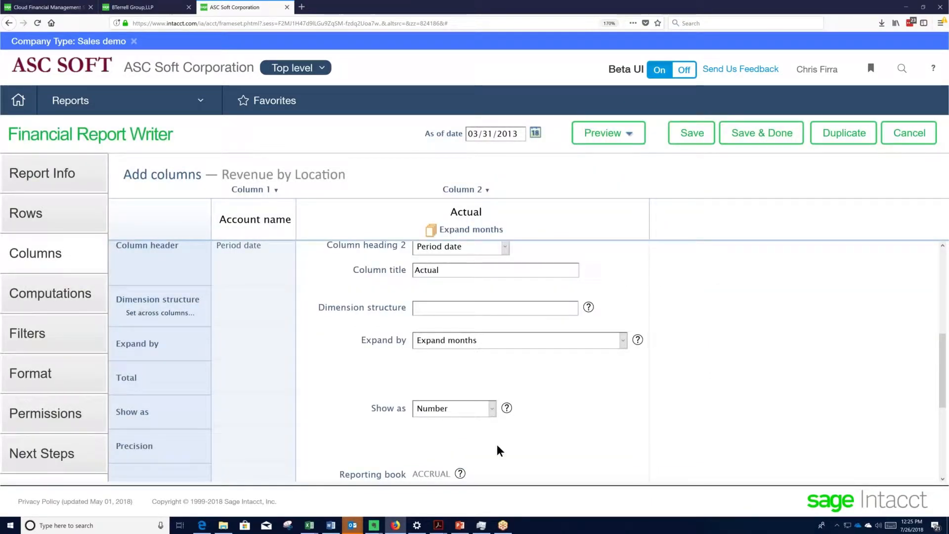
# Add a column to the right of the month-expanded Actual column and review its settings
pyautogui.scroll(4, 496, 444)
pyautogui.scroll(1, 507, 346)
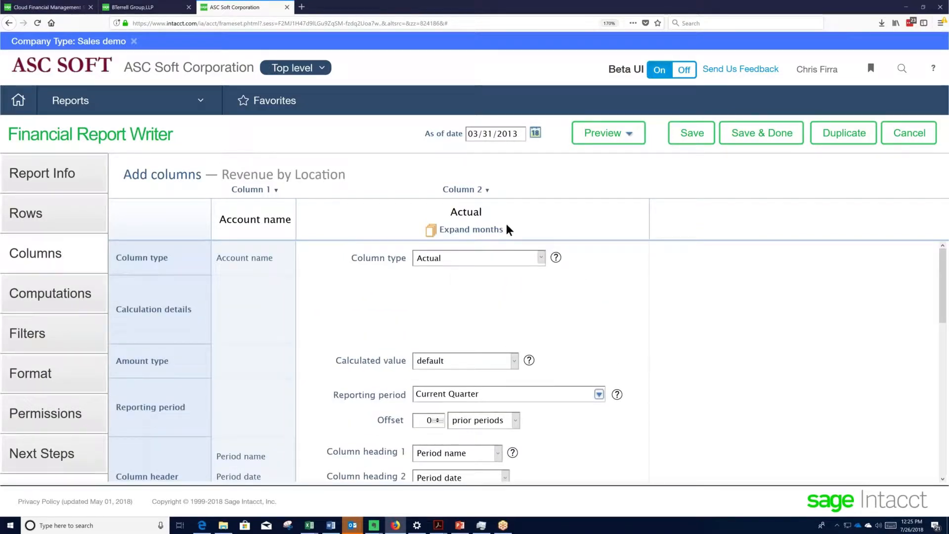
pyautogui.click(488, 190)
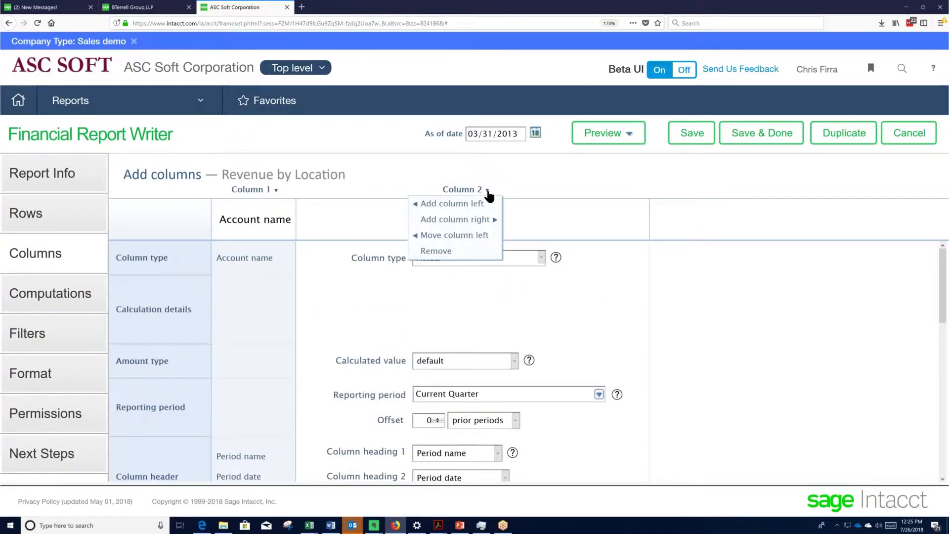
pyautogui.click(483, 220)
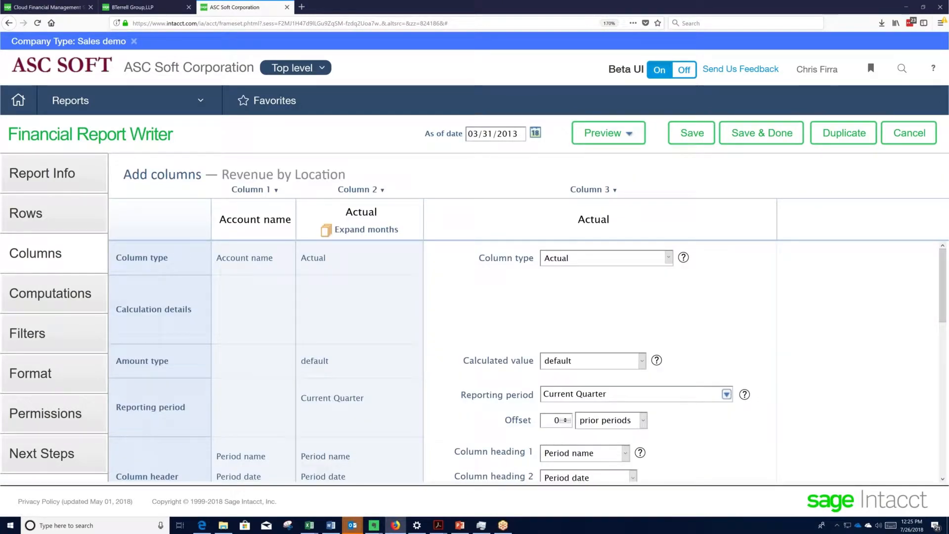
pyautogui.scroll(-5, 524, 361)
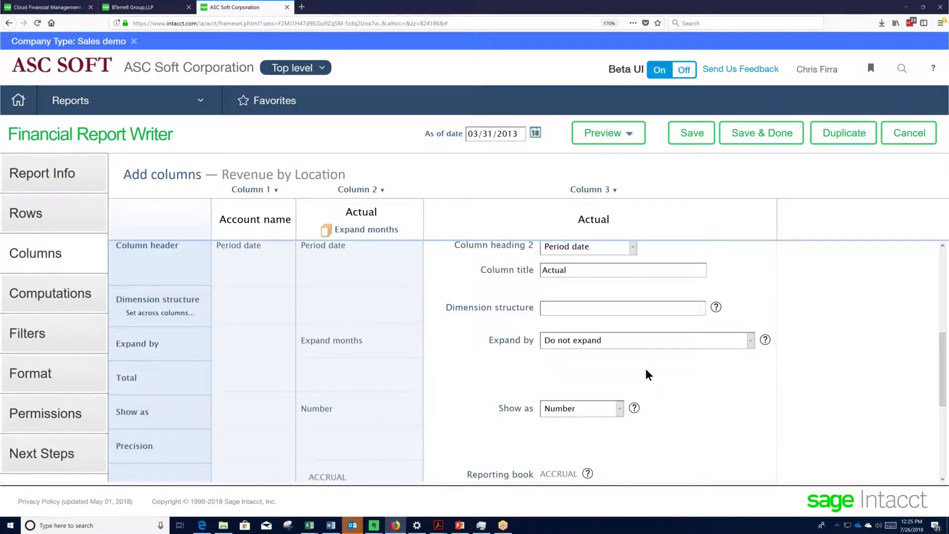
pyautogui.scroll(5, 645, 370)
pyautogui.scroll(-5, 640, 378)
# Preview the report with the monthly and quarter columns as a live HTML report, then close the preview
pyautogui.click(599, 138)
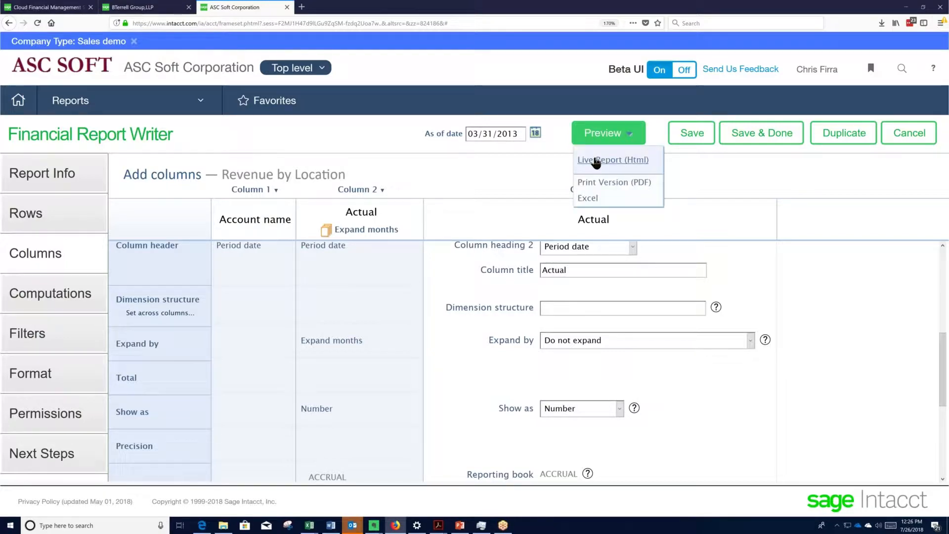
pyautogui.click(597, 160)
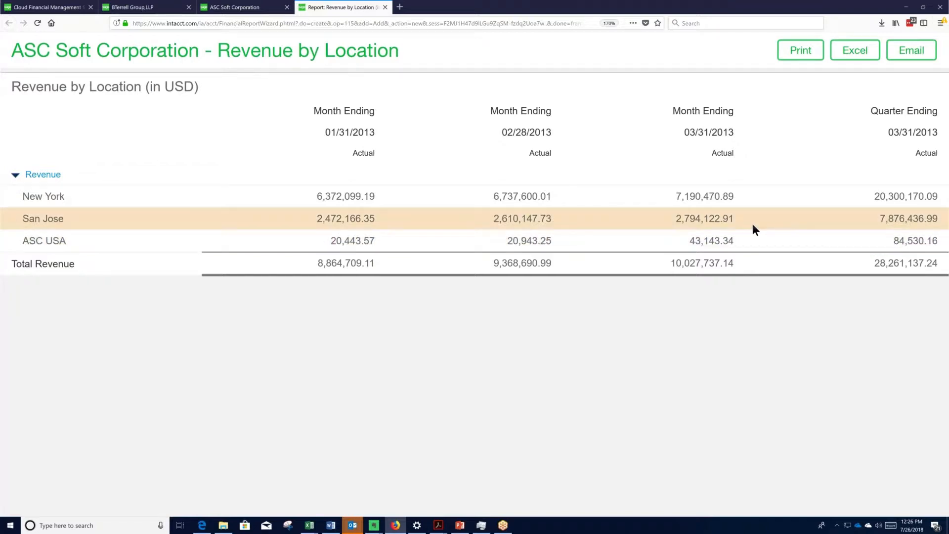
pyautogui.click(385, 8)
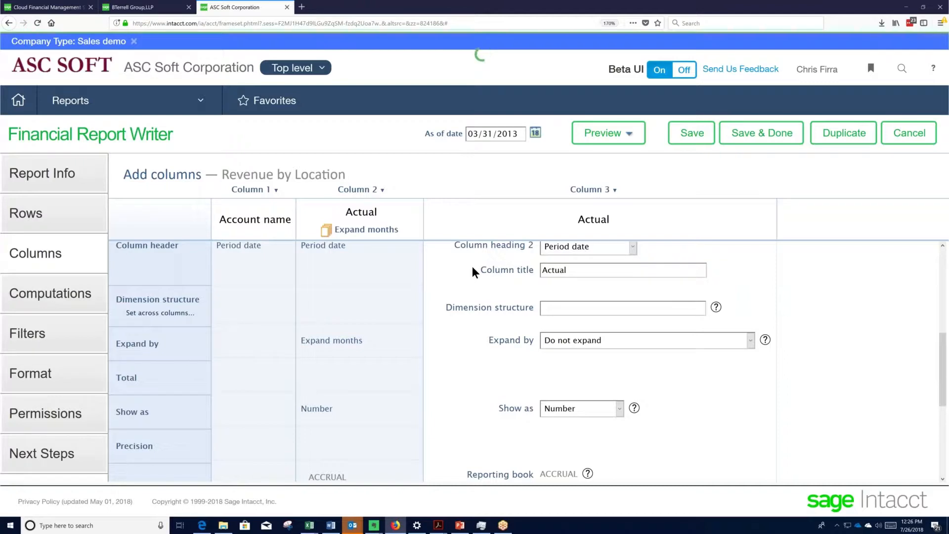
# Add a fourth column to the right of column 3
pyautogui.scroll(5, 473, 266)
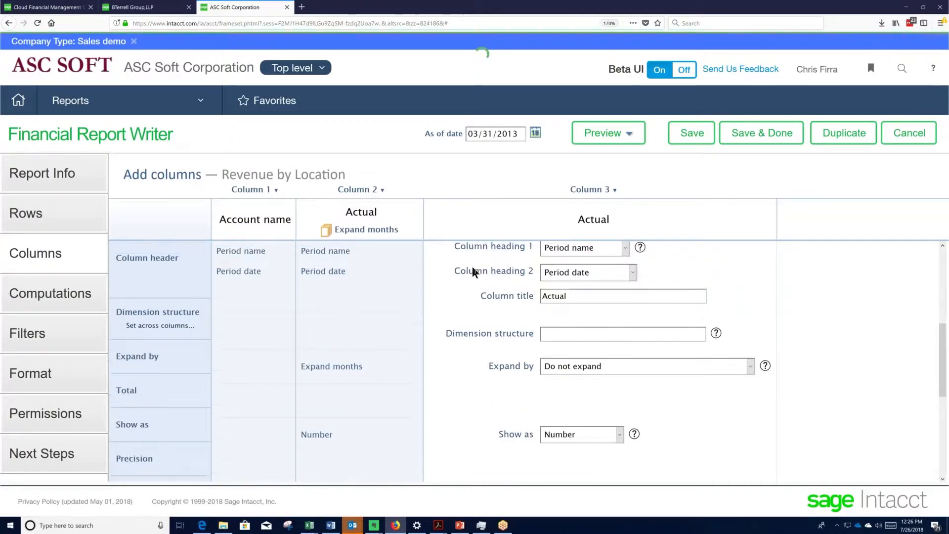
pyautogui.click(615, 191)
pyautogui.click(614, 191)
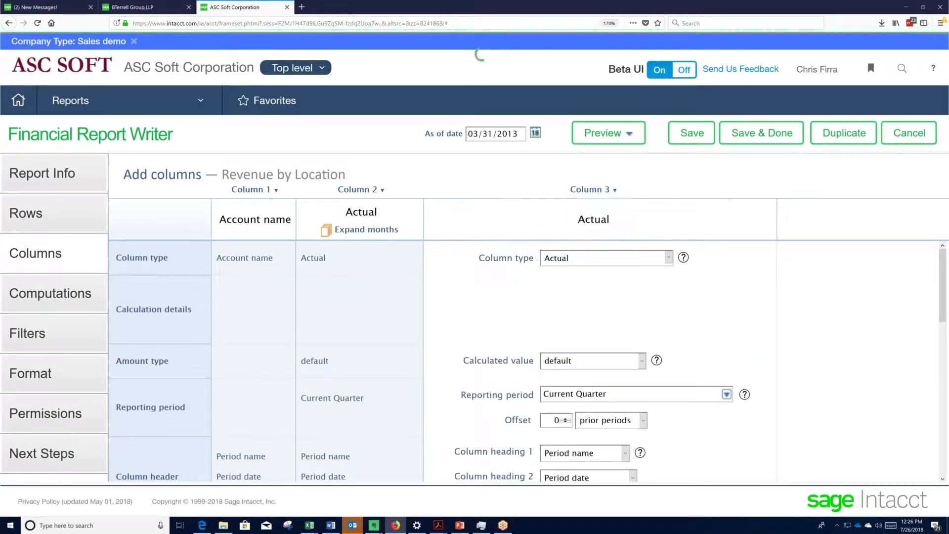
pyautogui.click(613, 191)
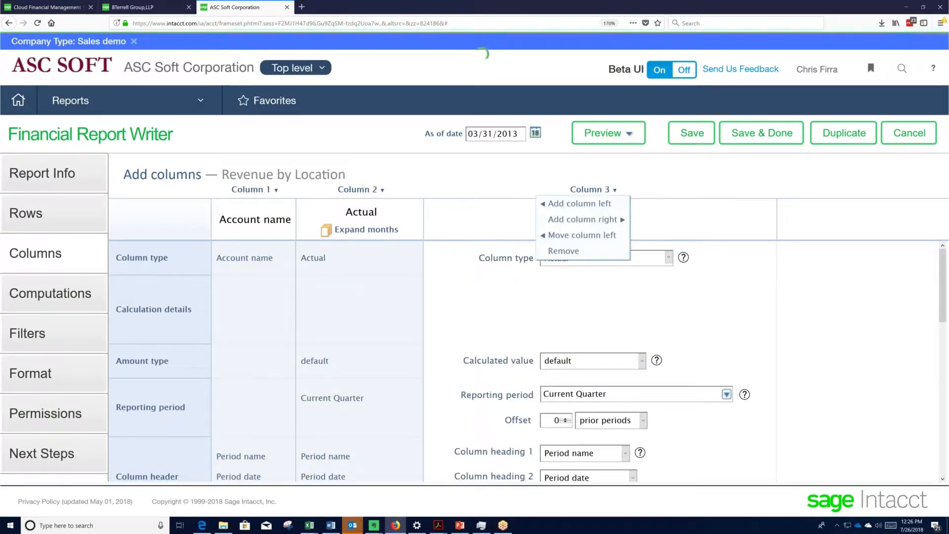
pyautogui.click(608, 220)
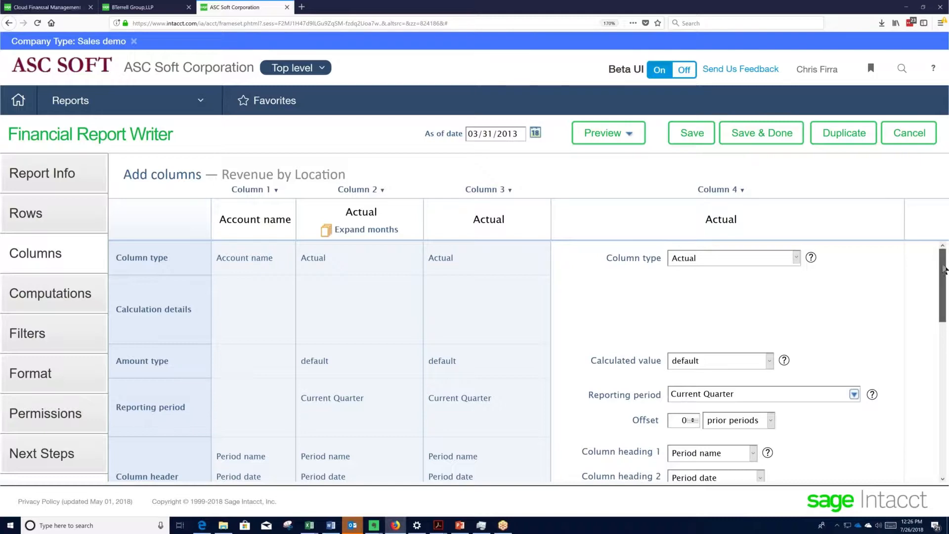
# Set column 4's visual indicator to a sparkline with the Expand months option
pyautogui.moveTo(944, 269); pyautogui.dragTo(939, 372)
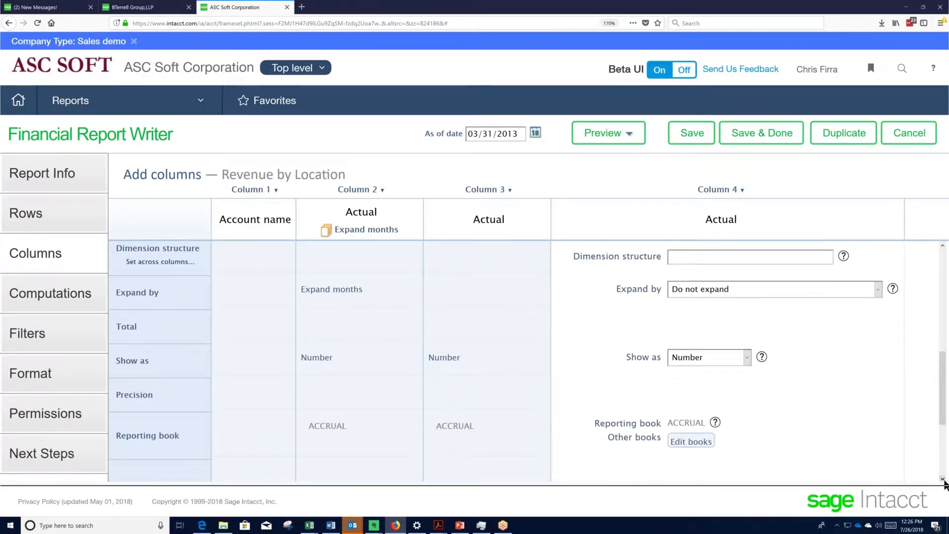
pyautogui.scroll(-3, 943, 480)
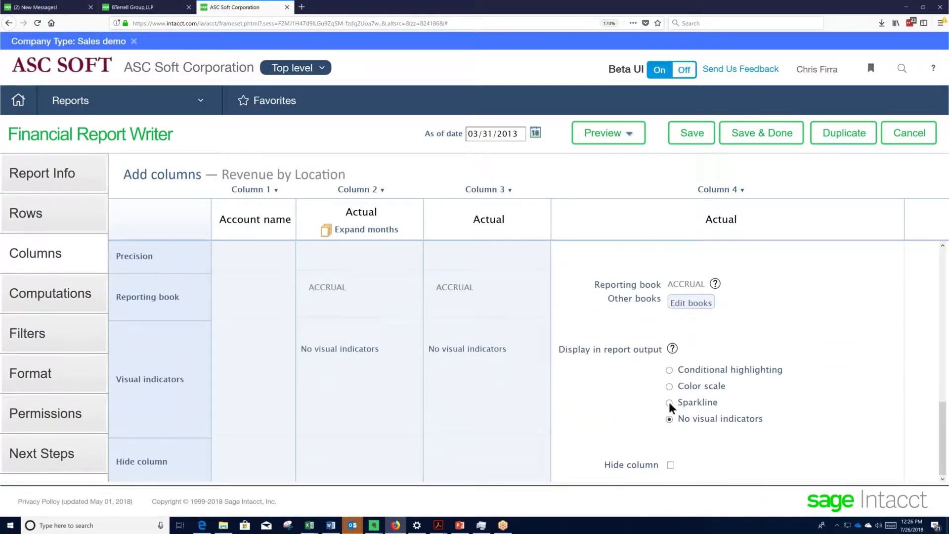
pyautogui.click(669, 402)
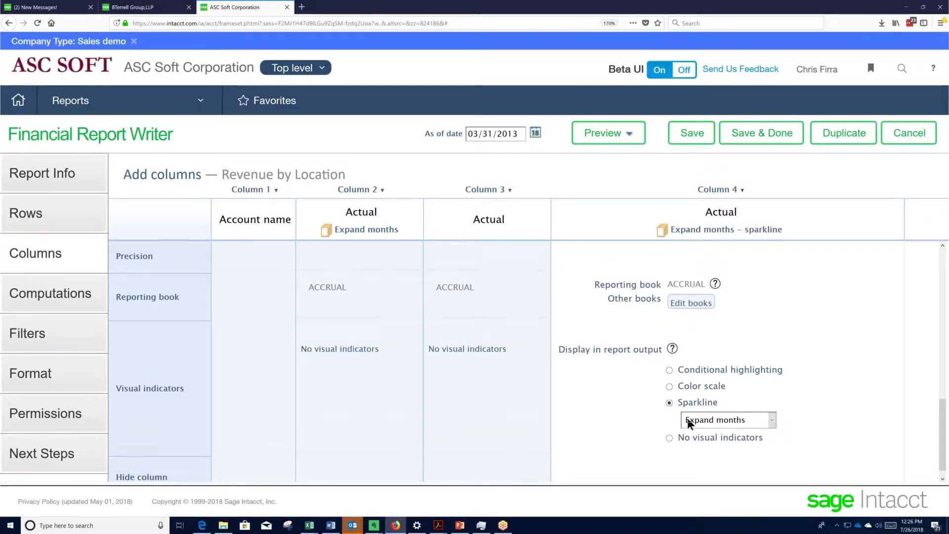
pyautogui.click(773, 421)
pyautogui.click(773, 422)
# Set column 4's first heading to No title and its second heading to a custom header reading Trend
pyautogui.scroll(10, 773, 423)
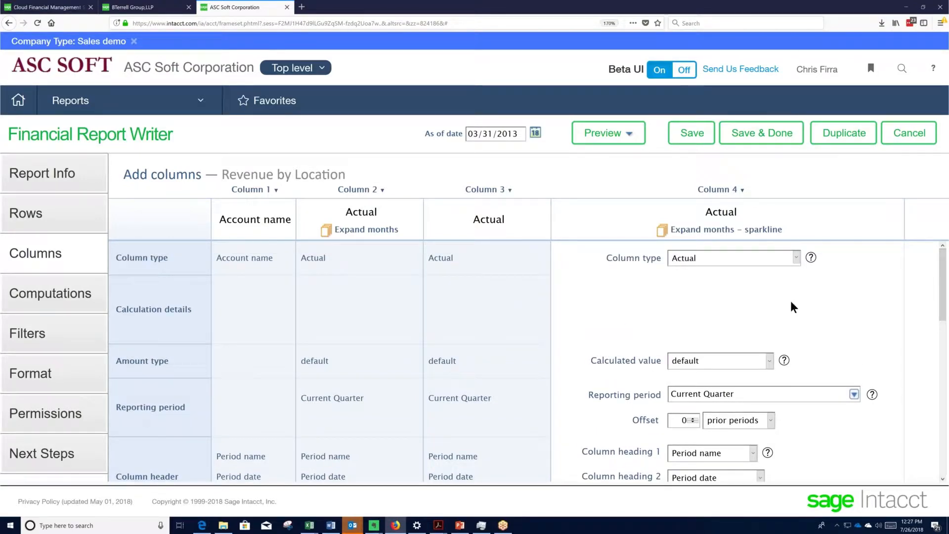
pyautogui.scroll(-3, 791, 300)
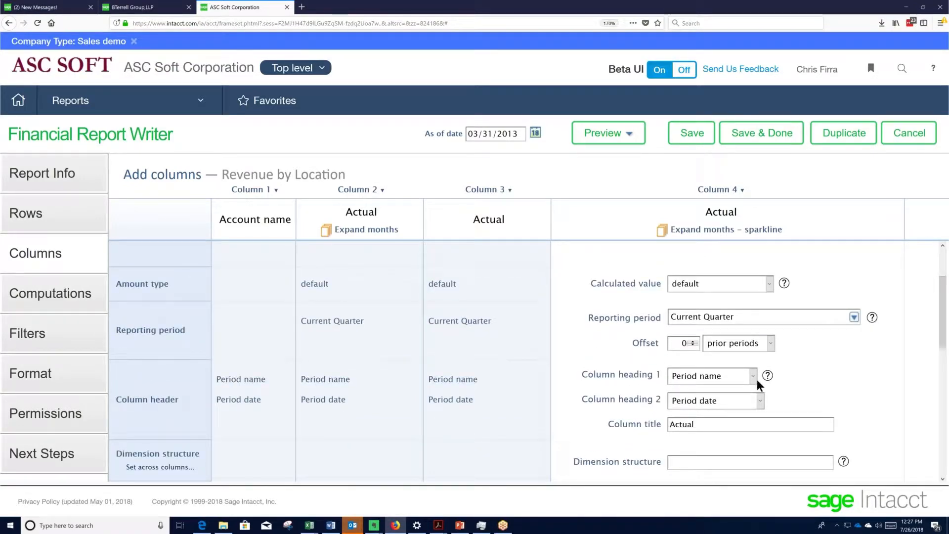
pyautogui.click(750, 376)
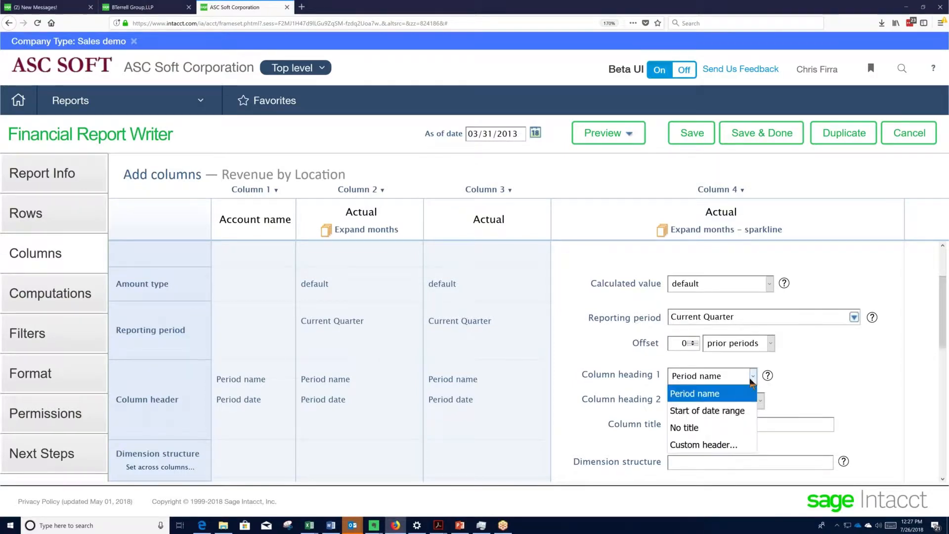
pyautogui.click(705, 429)
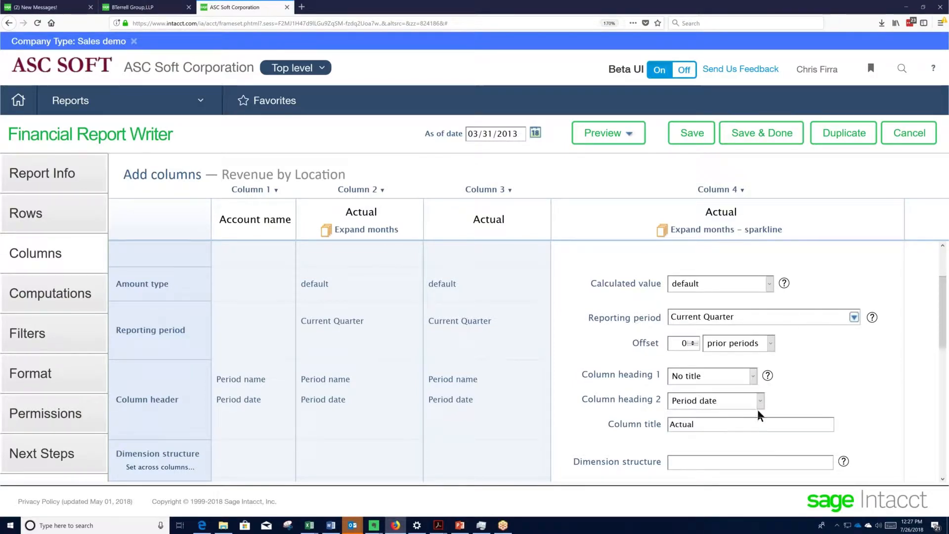
pyautogui.click(732, 402)
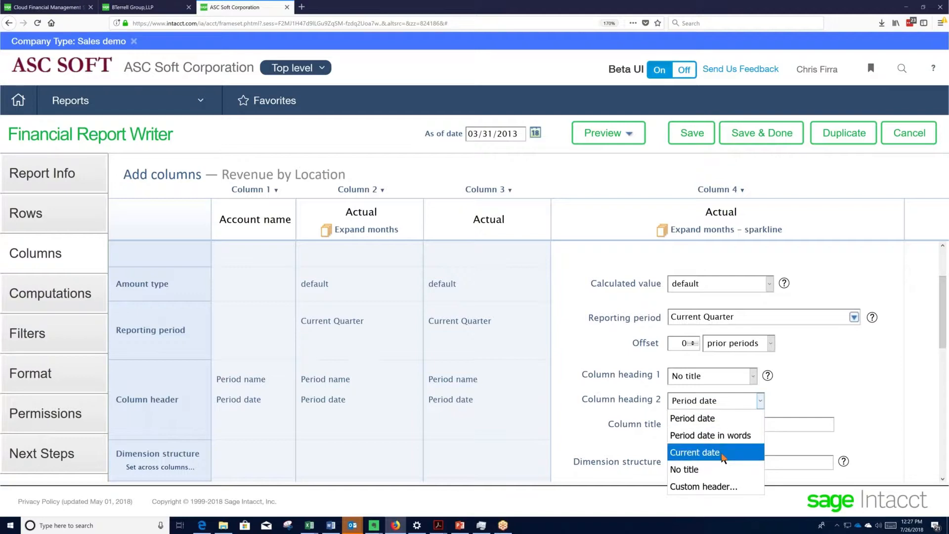
pyautogui.click(709, 488)
pyautogui.doubleClick(701, 419)
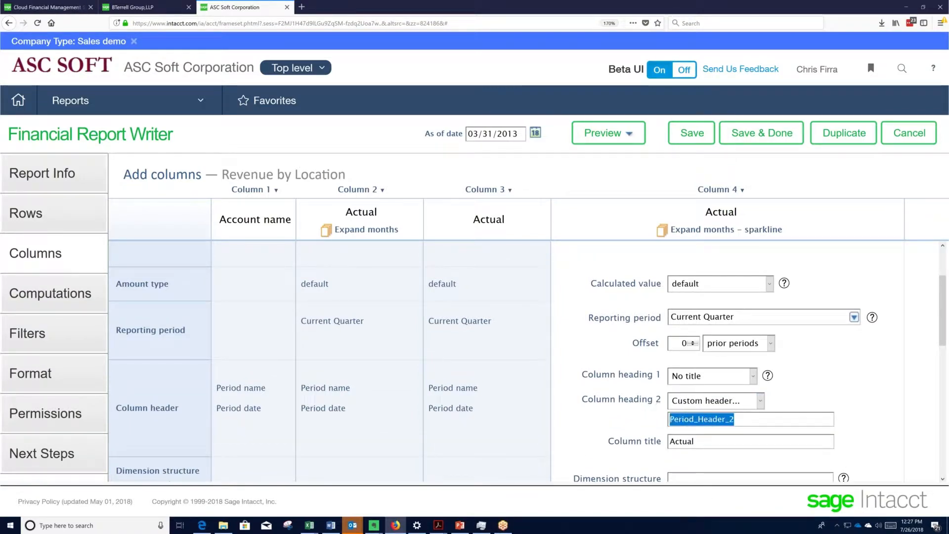
pyautogui.write('Trend')
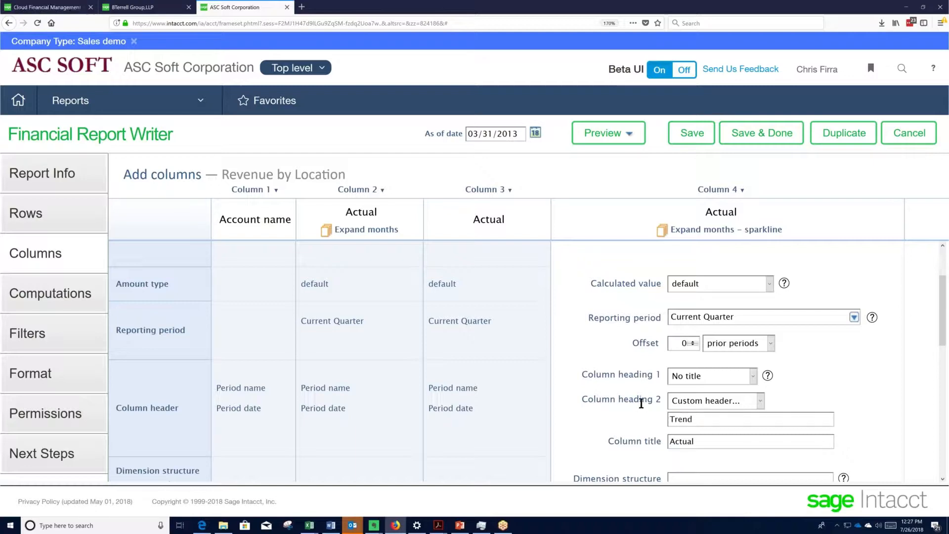
pyautogui.scroll(-3, 637, 401)
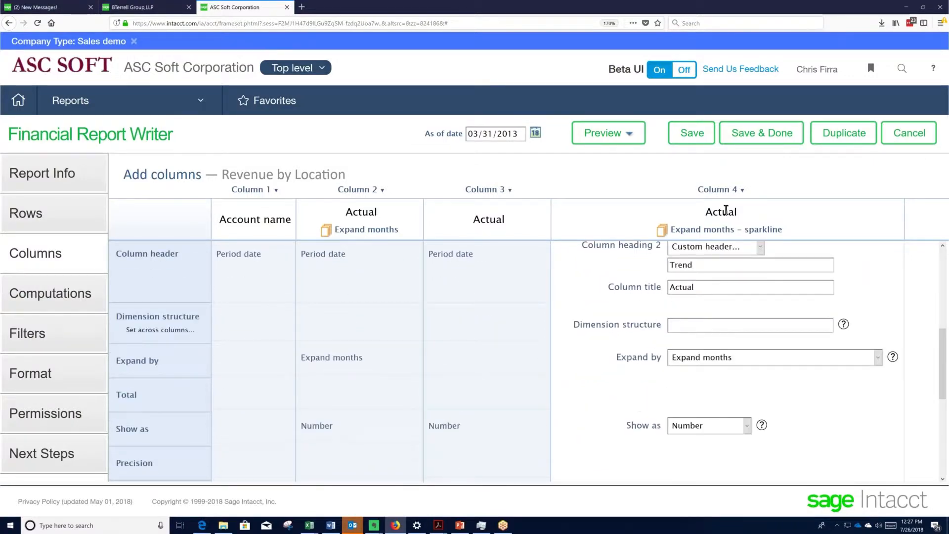
# Preview the report with the sparkline trend column as a live HTML report and close the preview
pyautogui.click(626, 139)
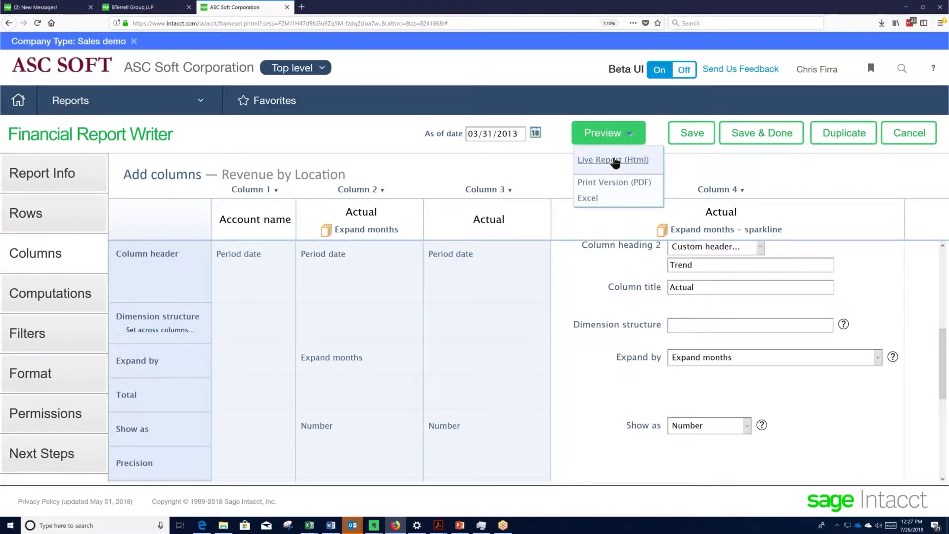
pyautogui.click(613, 159)
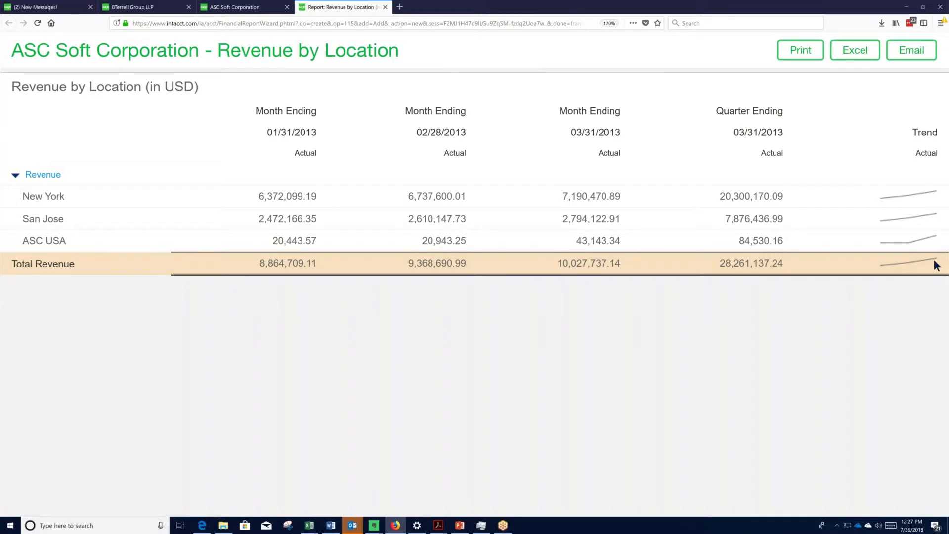
pyautogui.click(385, 7)
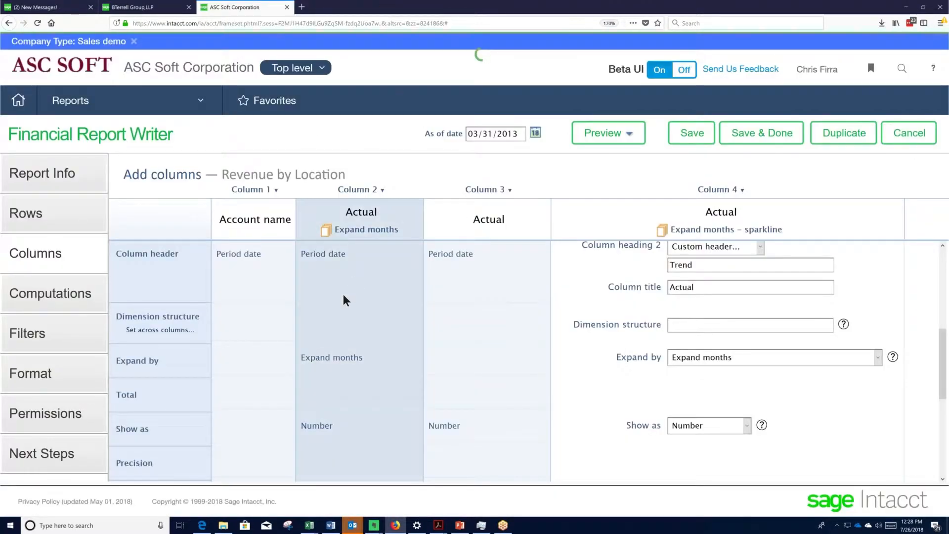
# In the report filters, turn off the run-time prompt for As of Date and enable the prompt for Line of Business
pyautogui.click(31, 342)
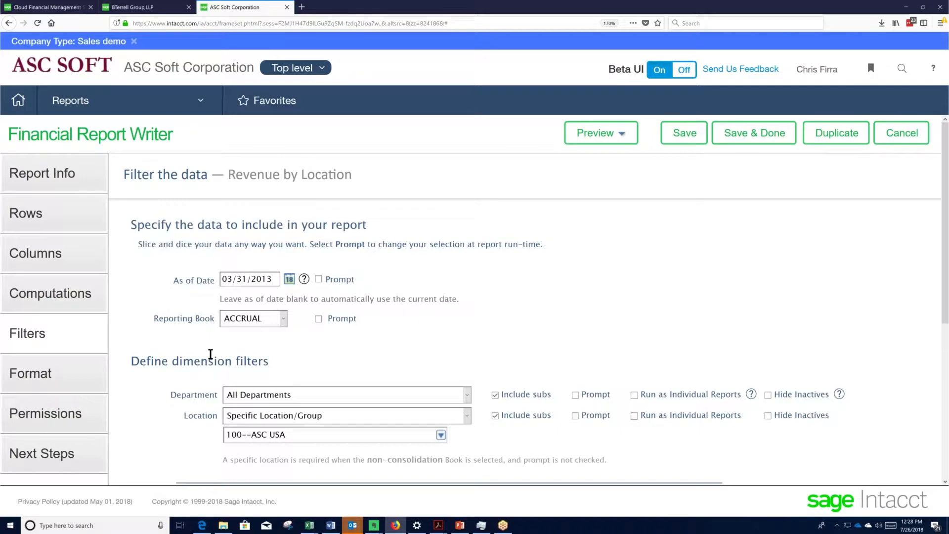
pyautogui.scroll(-3, 210, 354)
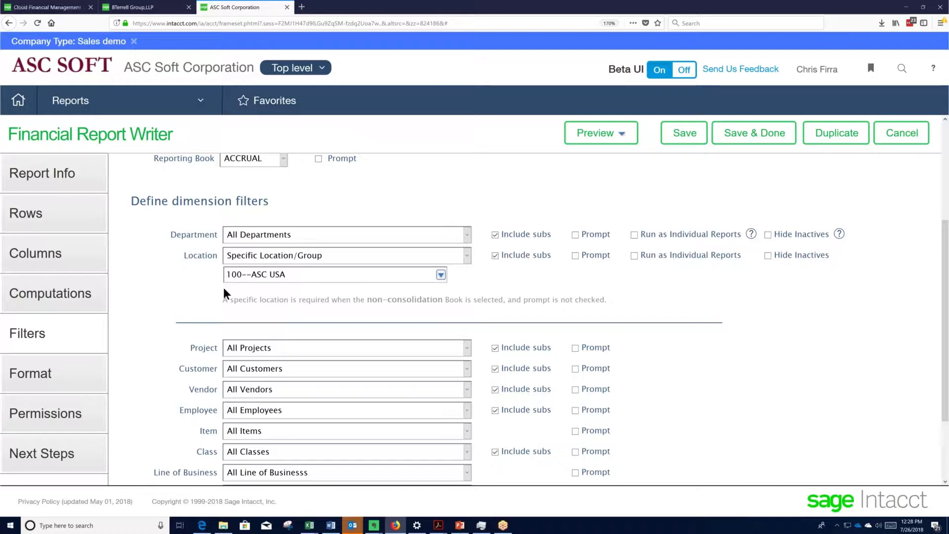
pyautogui.scroll(2, 223, 287)
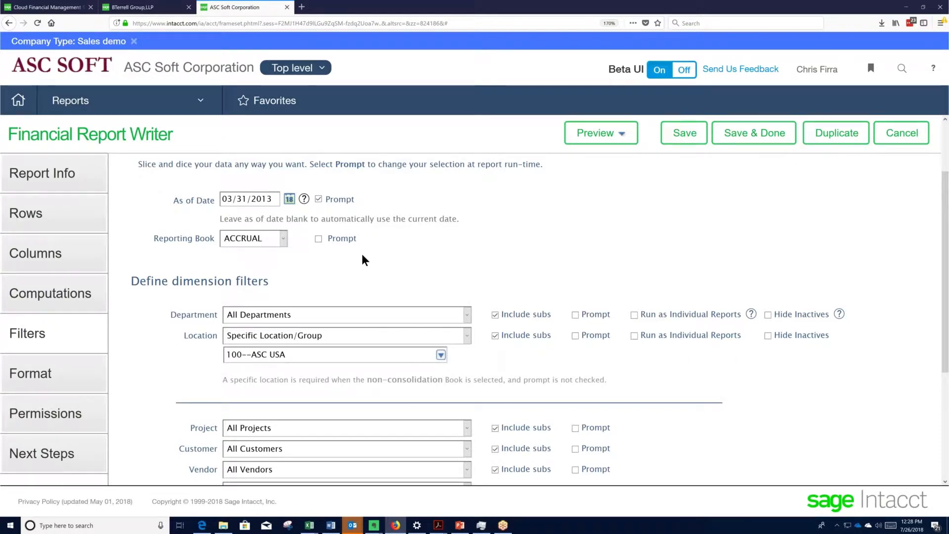
pyautogui.click(318, 199)
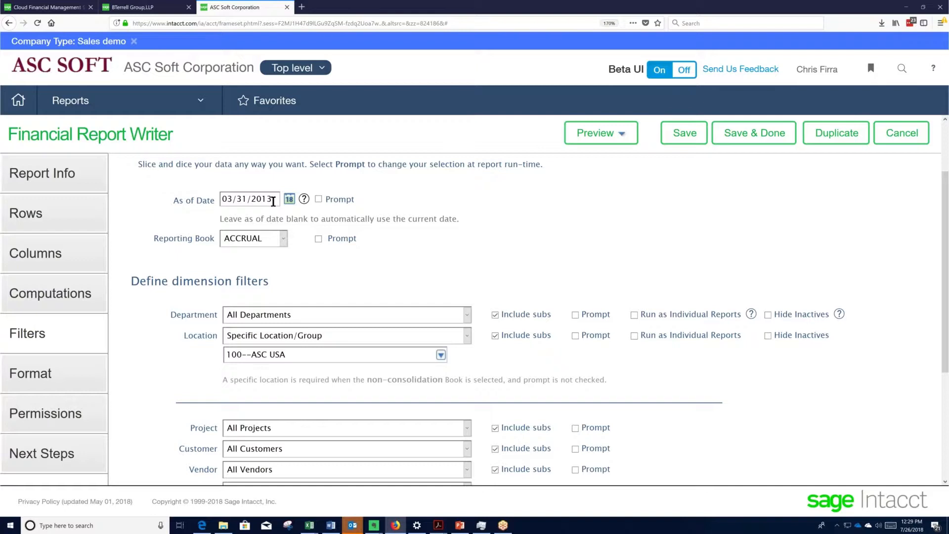
pyautogui.moveTo(274, 202); pyautogui.dragTo(195, 203)
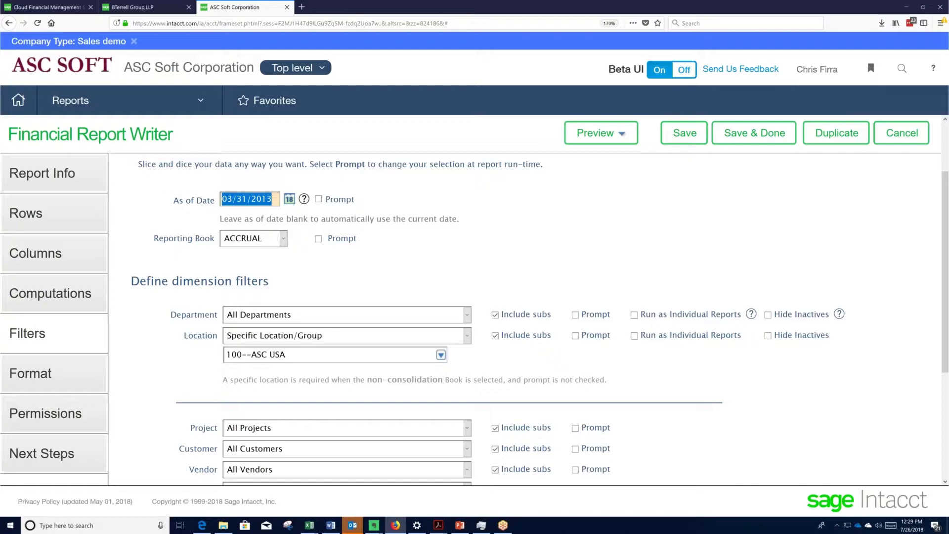
pyautogui.scroll(-3, 191, 201)
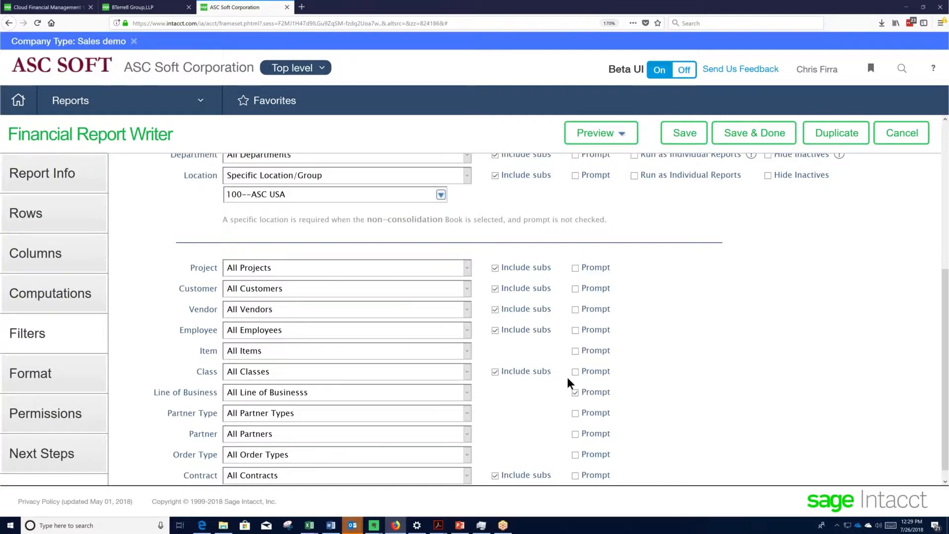
pyautogui.click(574, 390)
pyautogui.scroll(-1, 579, 391)
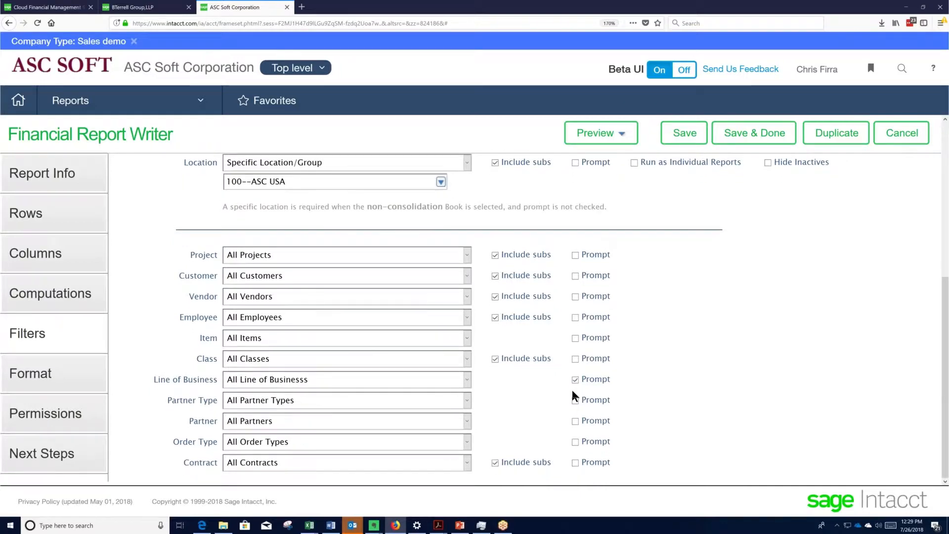
pyautogui.scroll(1, 572, 389)
pyautogui.scroll(5, 571, 389)
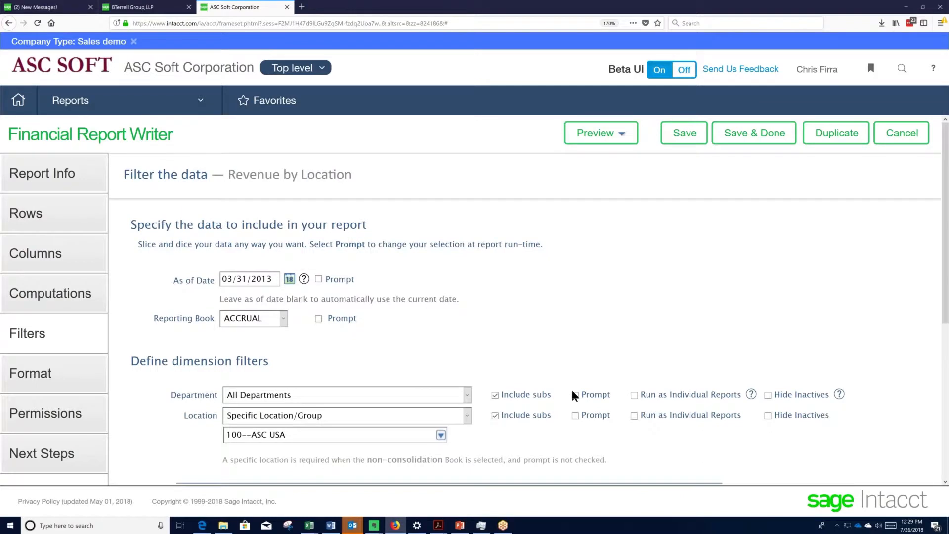
# In the report permissions, move Group\Everyone from the Access list to the Exclusion list
pyautogui.click(38, 420)
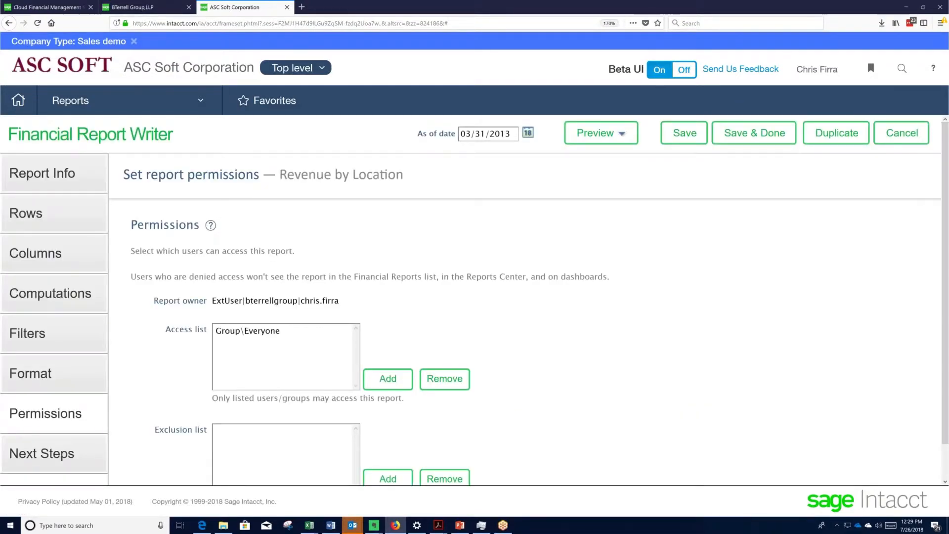
pyautogui.scroll(-2, 525, 304)
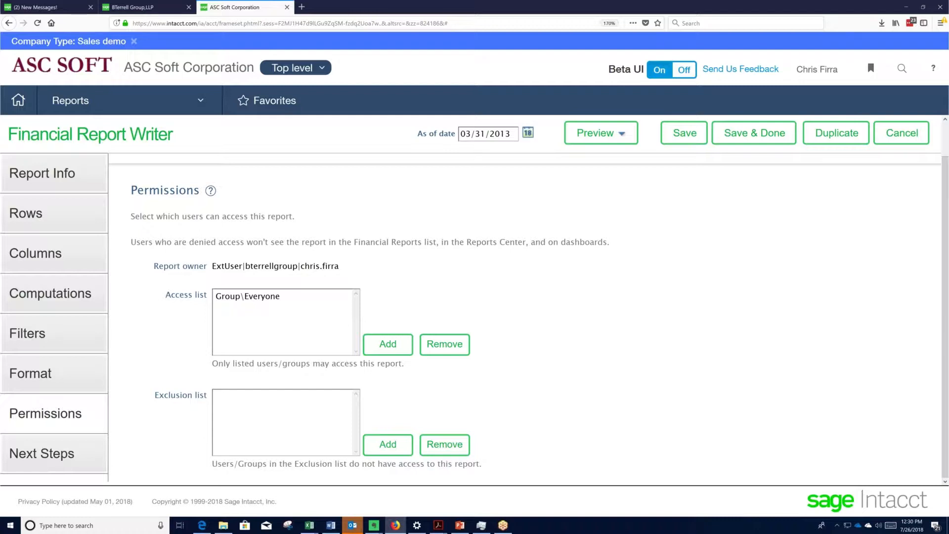
pyautogui.click(277, 297)
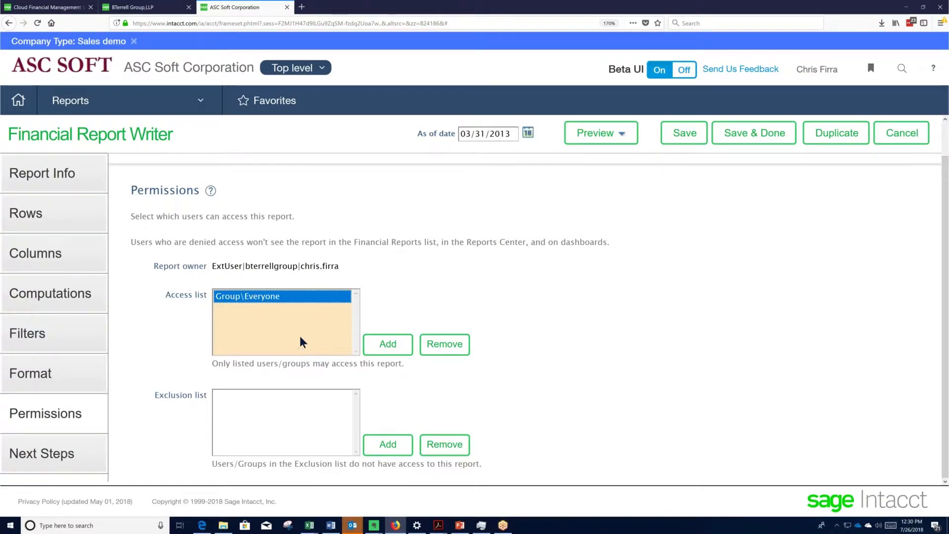
pyautogui.click(454, 347)
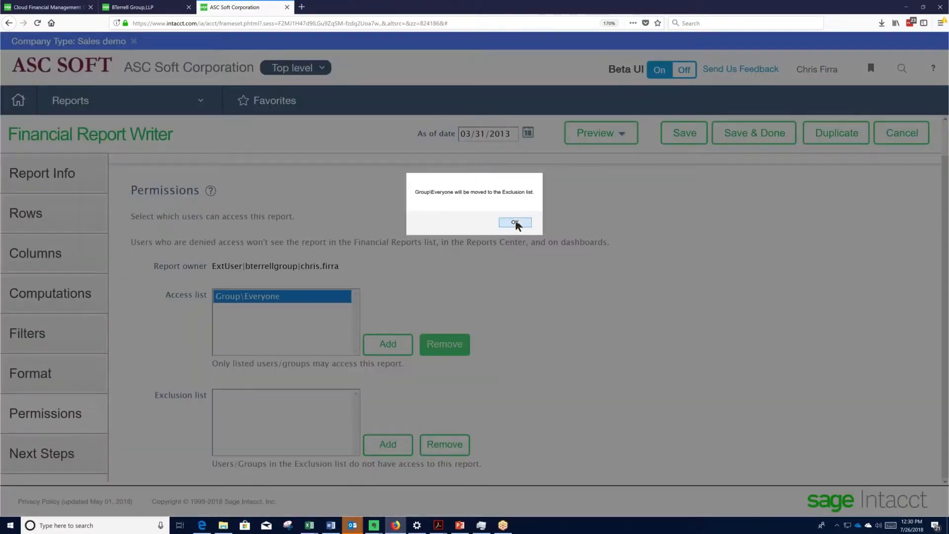
pyautogui.click(515, 219)
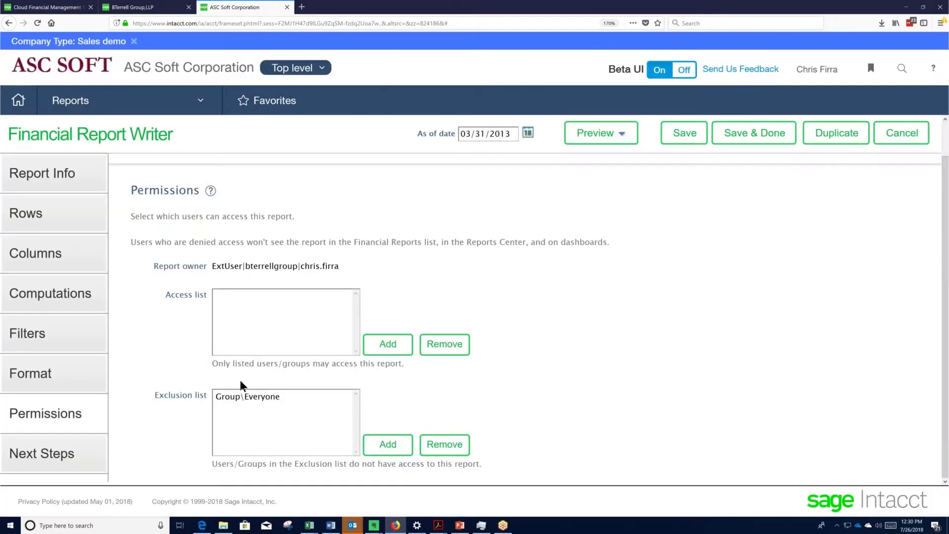
# Try to add a user or group to the report's Access list, and cancel the addition
pyautogui.click(227, 396)
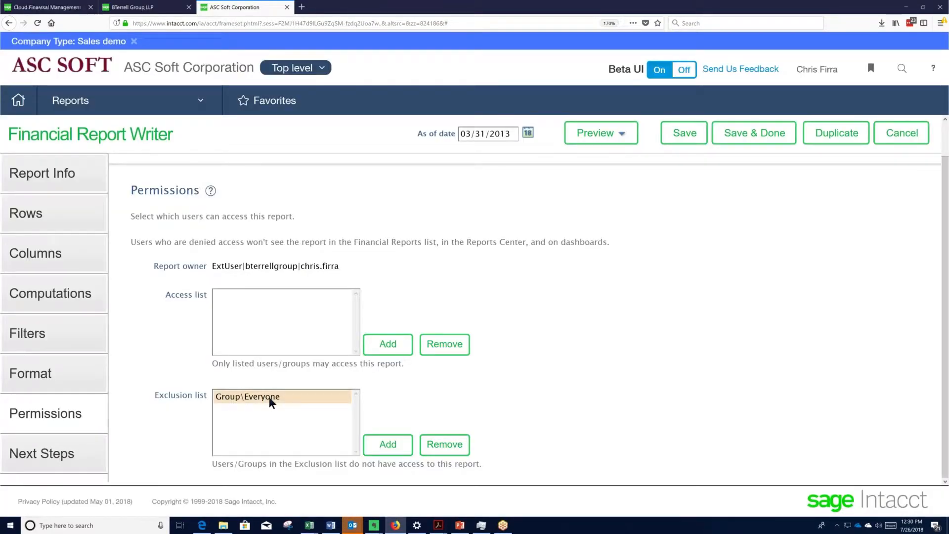
pyautogui.click(277, 307)
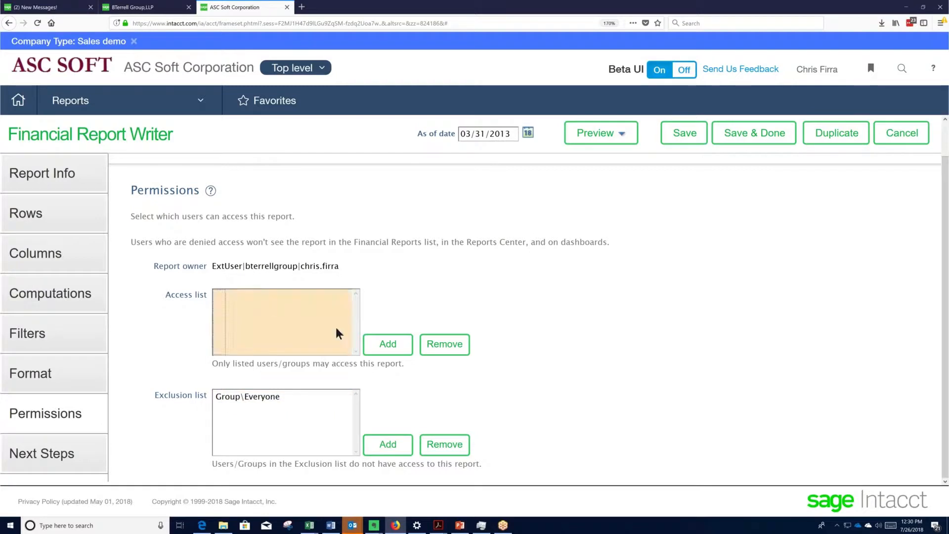
pyautogui.click(386, 345)
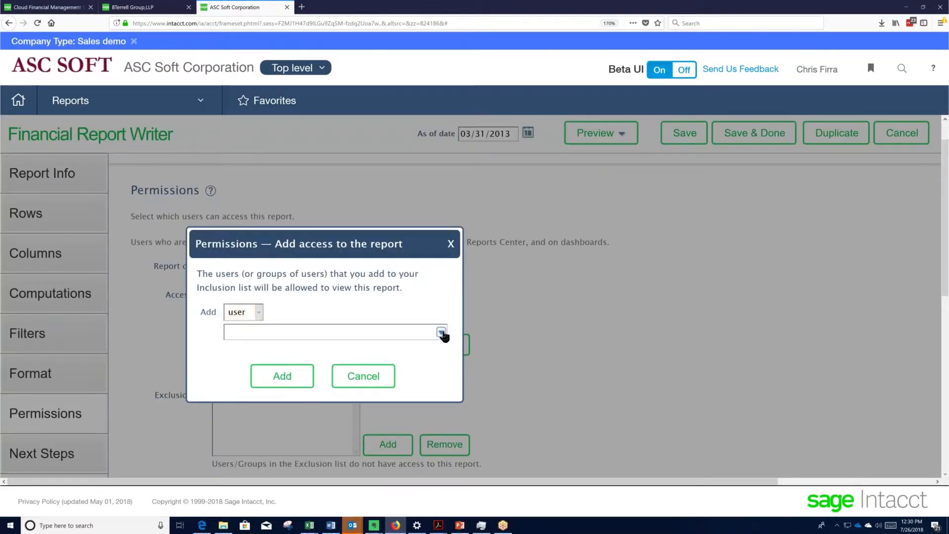
pyautogui.click(441, 332)
pyautogui.click(442, 332)
pyautogui.click(259, 313)
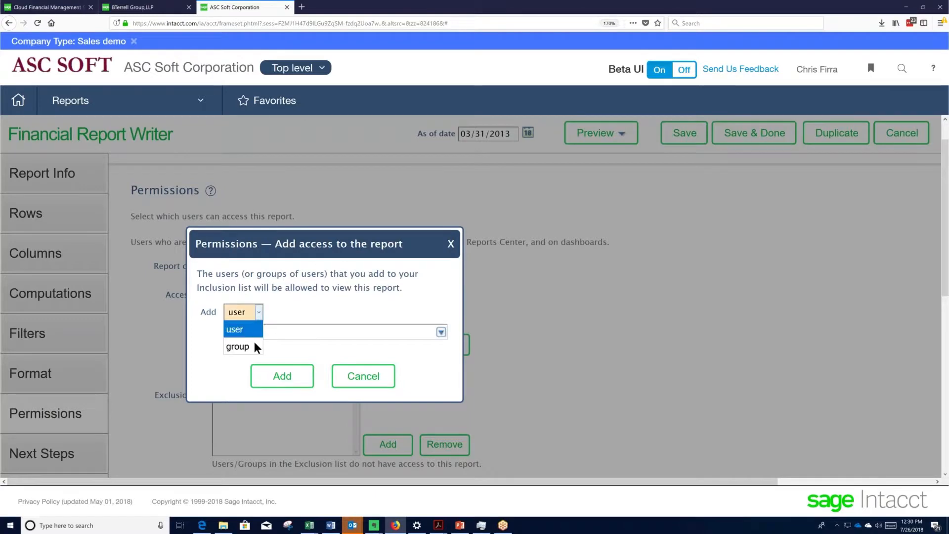
pyautogui.click(242, 347)
pyautogui.click(442, 332)
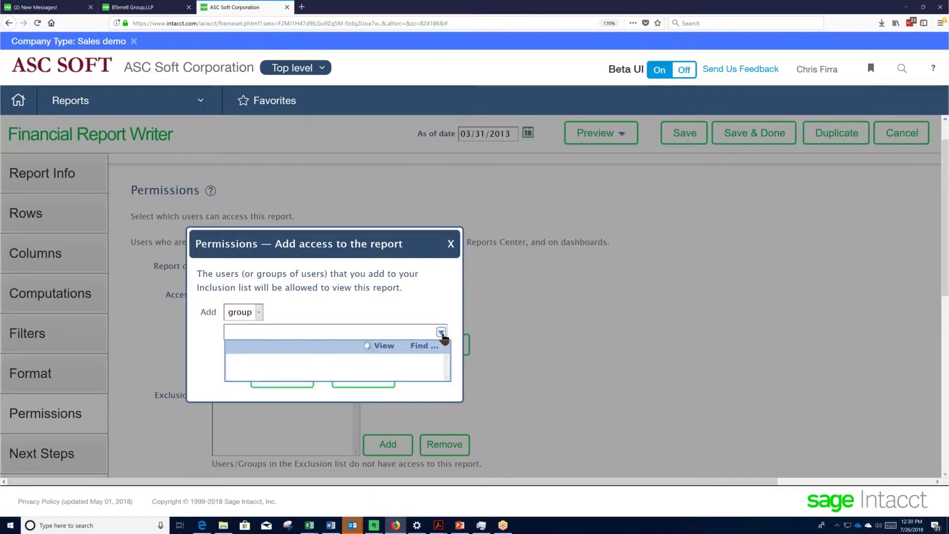
pyautogui.click(442, 333)
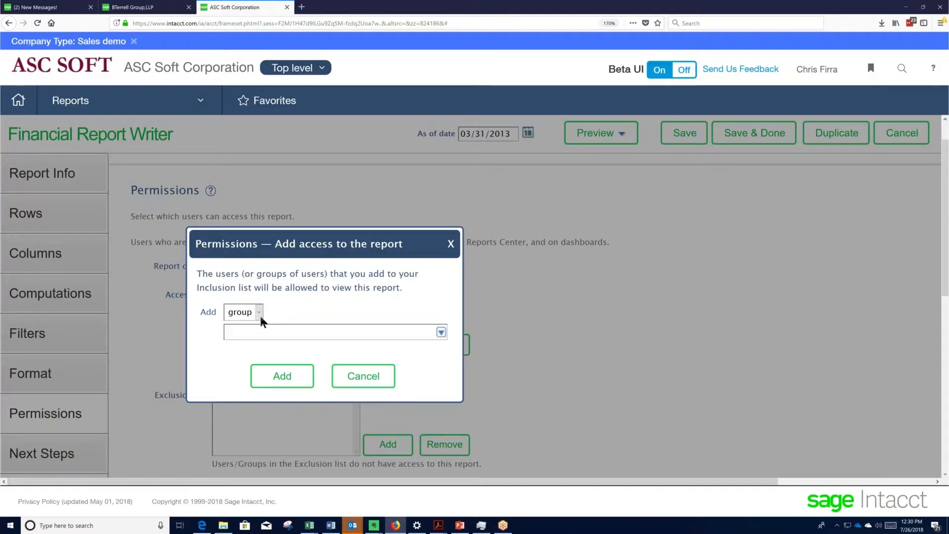
pyautogui.click(363, 376)
# Move Group\Everyone from the Exclusion list back to the Access list
pyautogui.click(293, 396)
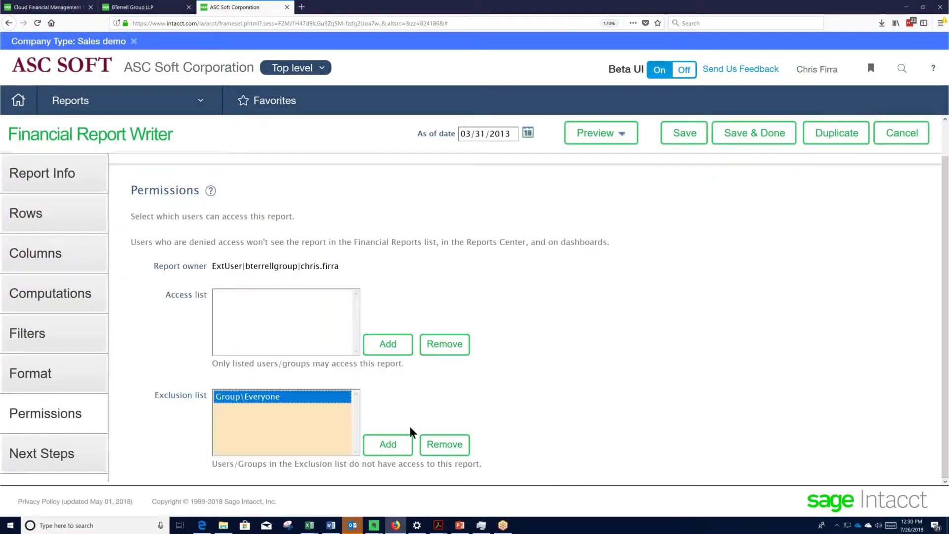
pyautogui.click(442, 448)
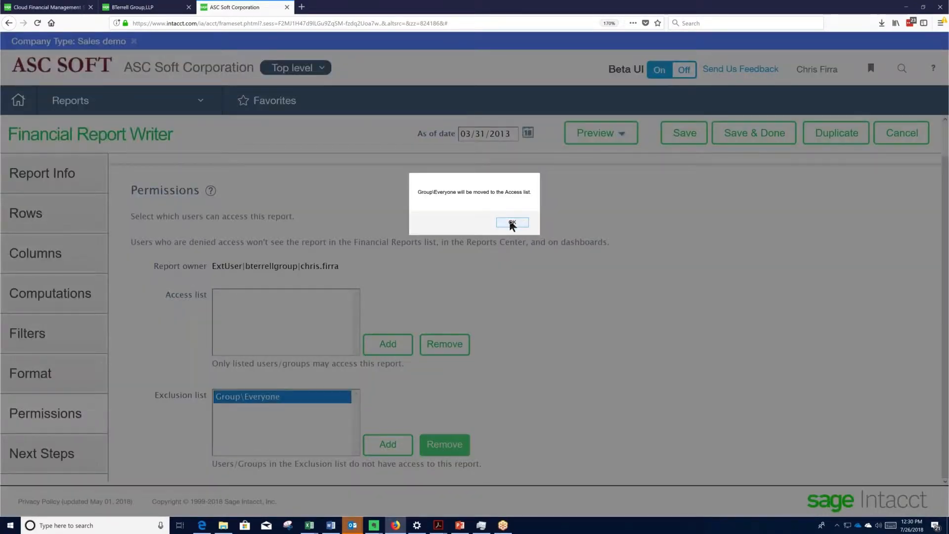
pyautogui.click(509, 219)
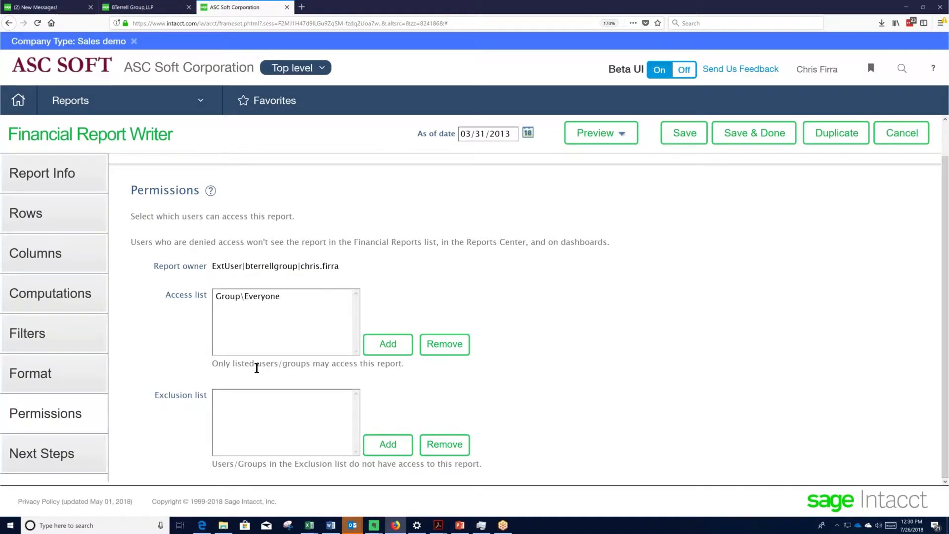
# Try adding the report to a dashboard from its next steps, and save the report with the 03/31/2013 as of date
pyautogui.click(62, 457)
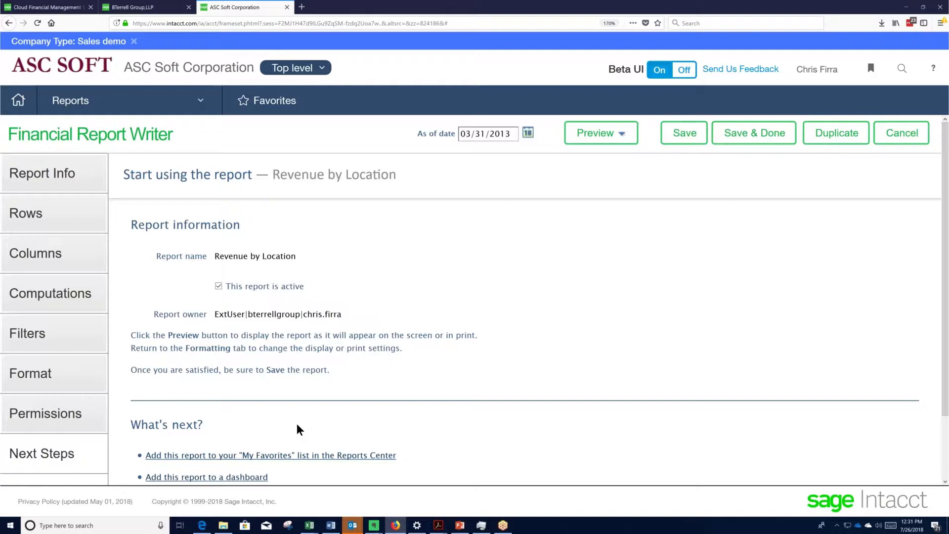
pyautogui.scroll(-1, 328, 398)
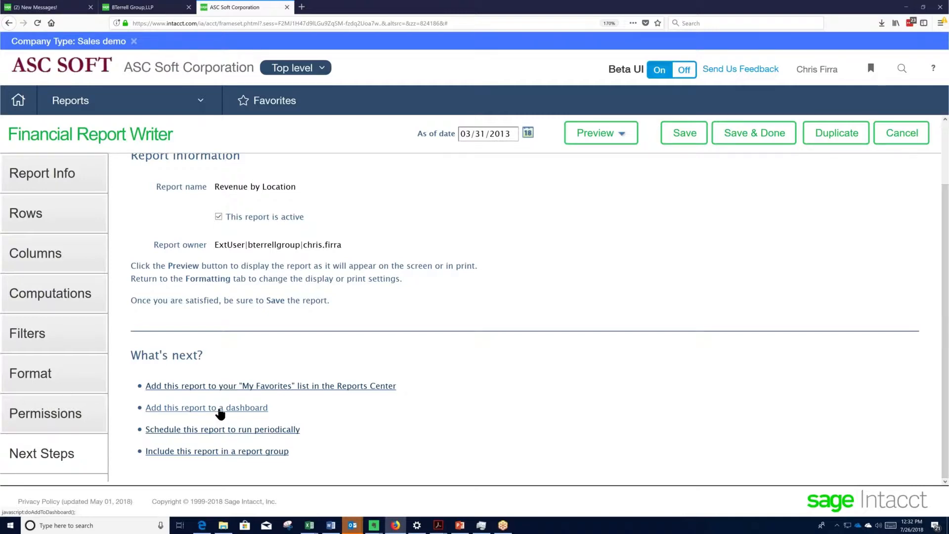
pyautogui.click(219, 409)
pyautogui.click(471, 334)
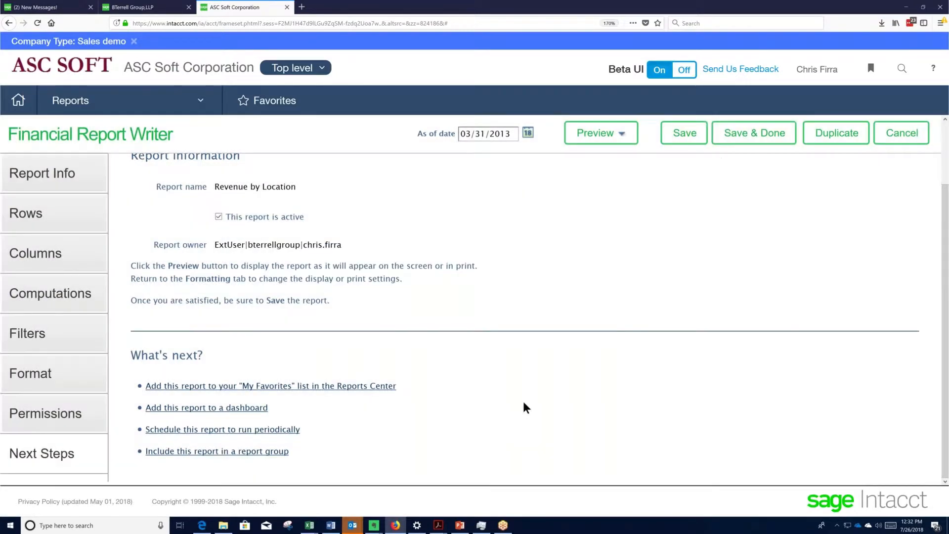
pyautogui.click(683, 133)
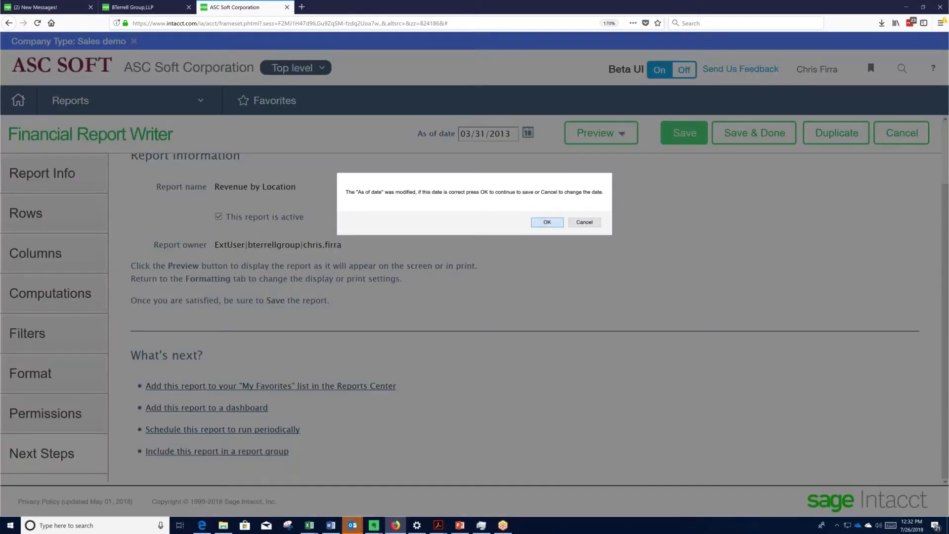
pyautogui.click(548, 222)
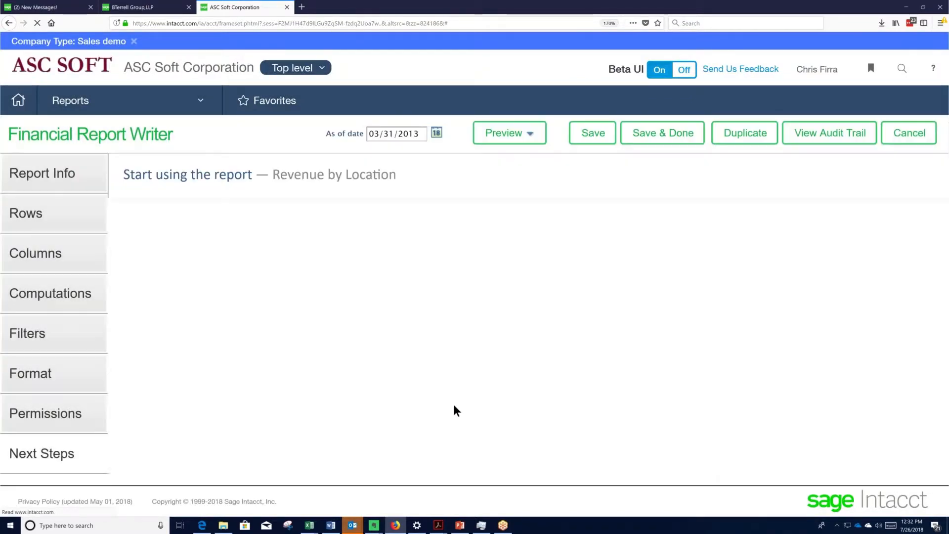
# Look through the dashboards offered for adding the Revenue by Location report, and cancel without adding it
pyautogui.click(252, 410)
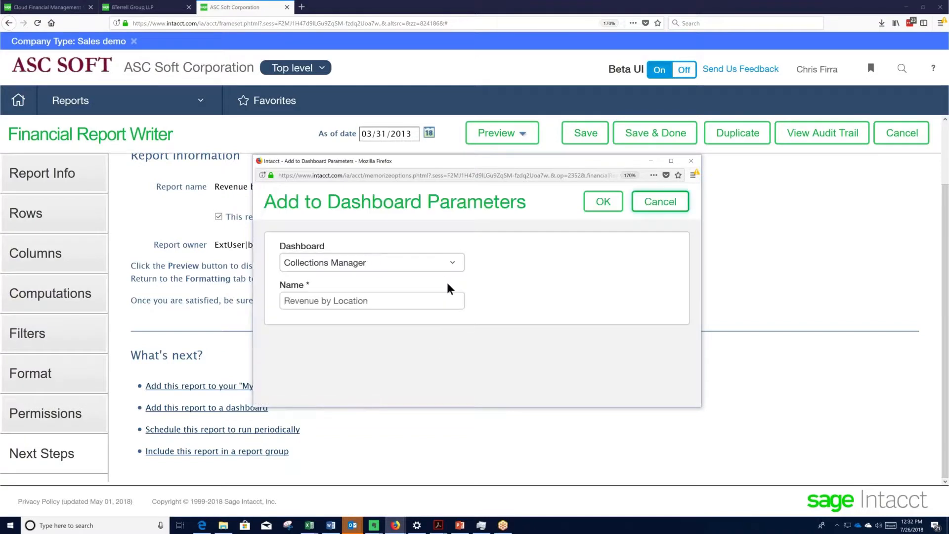
pyautogui.click(457, 266)
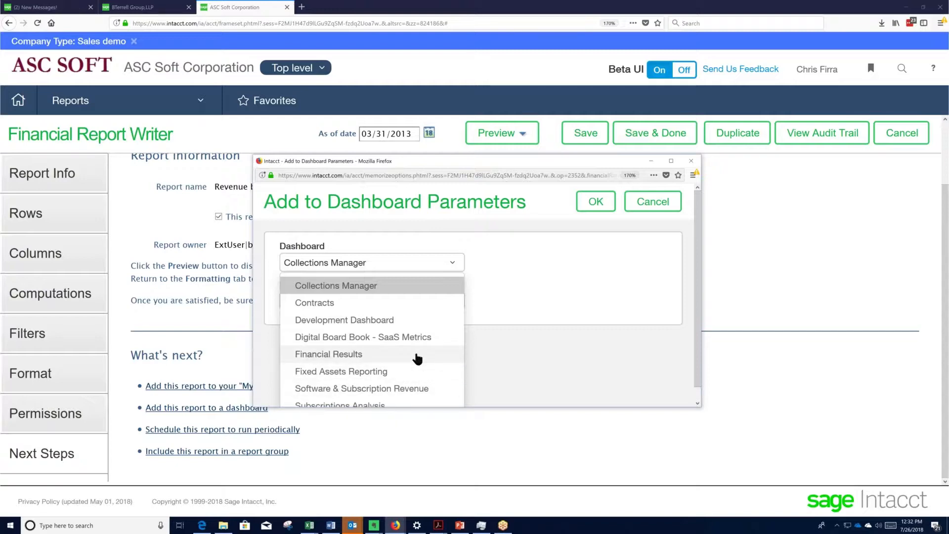
pyautogui.click(660, 212)
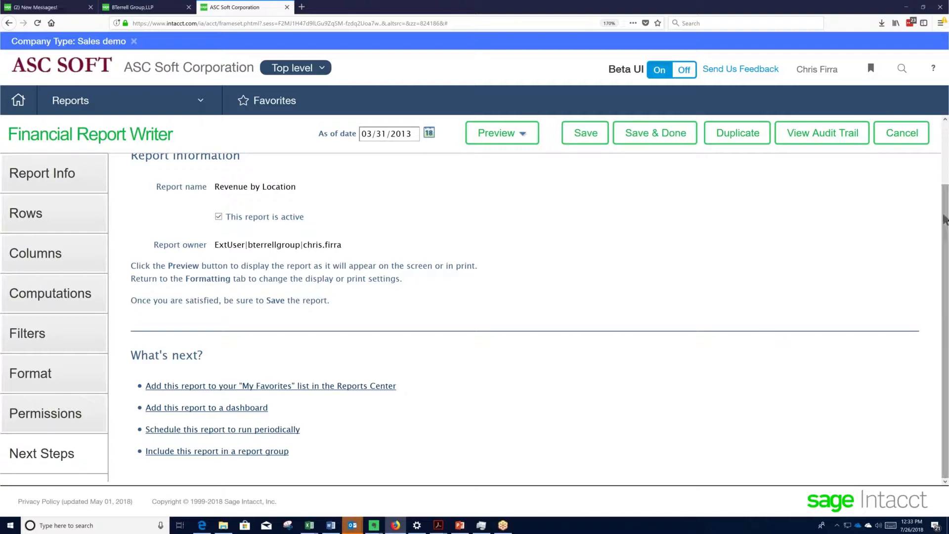
# Save the Revenue by Location report and duplicate it as a new report named Revenue by Customer
pyautogui.click(579, 141)
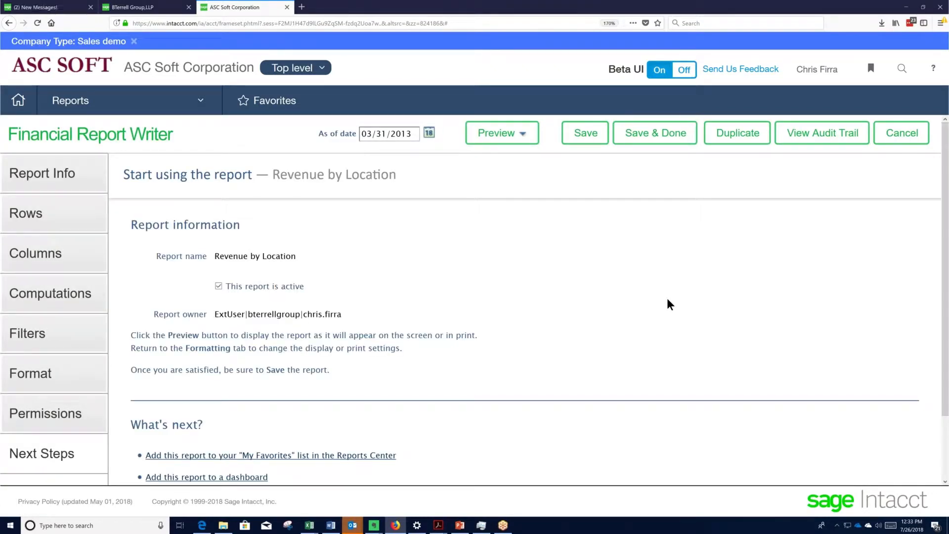
pyautogui.click(741, 143)
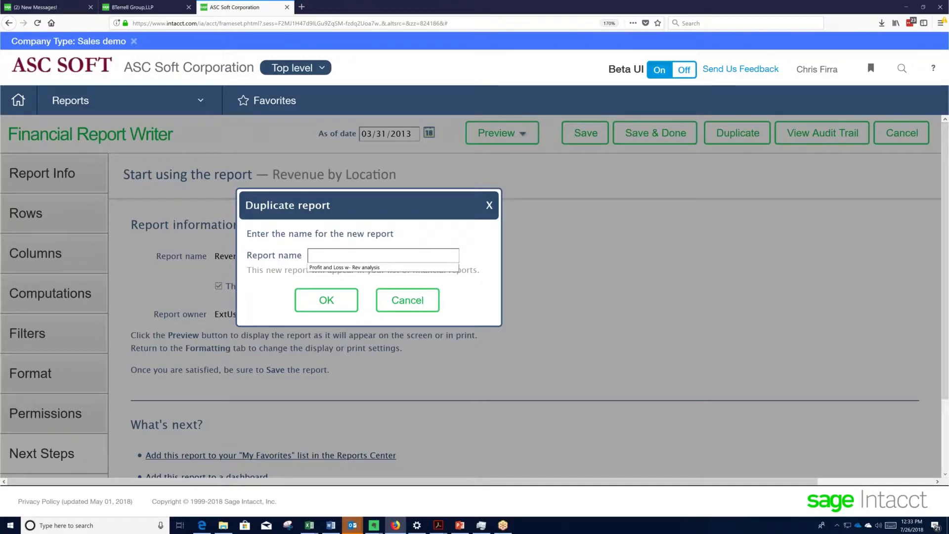
pyautogui.write('Revenue by ')
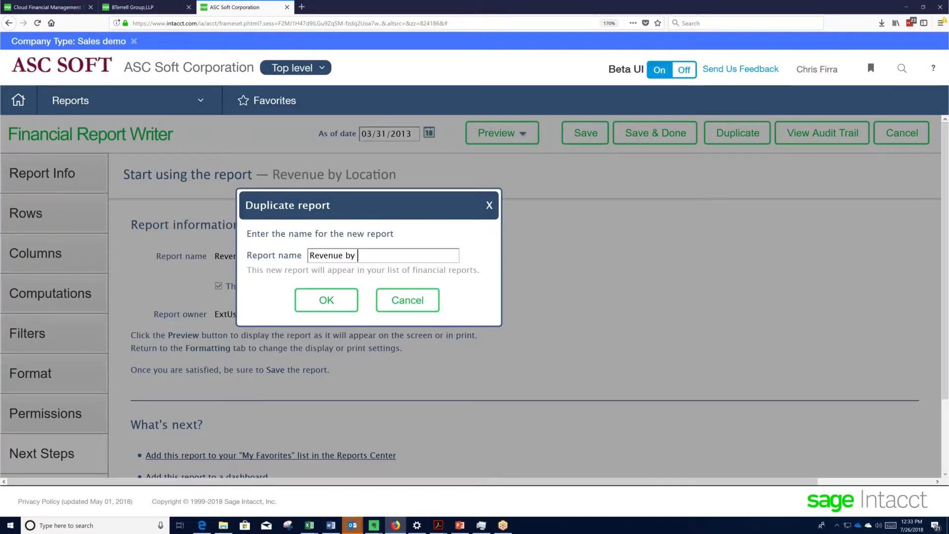
pyautogui.write('Customer')
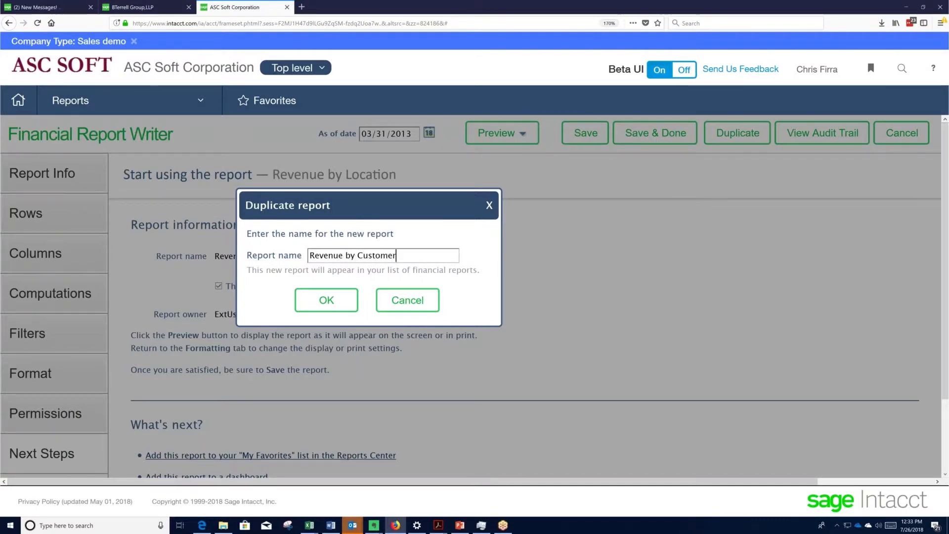
pyautogui.click(348, 300)
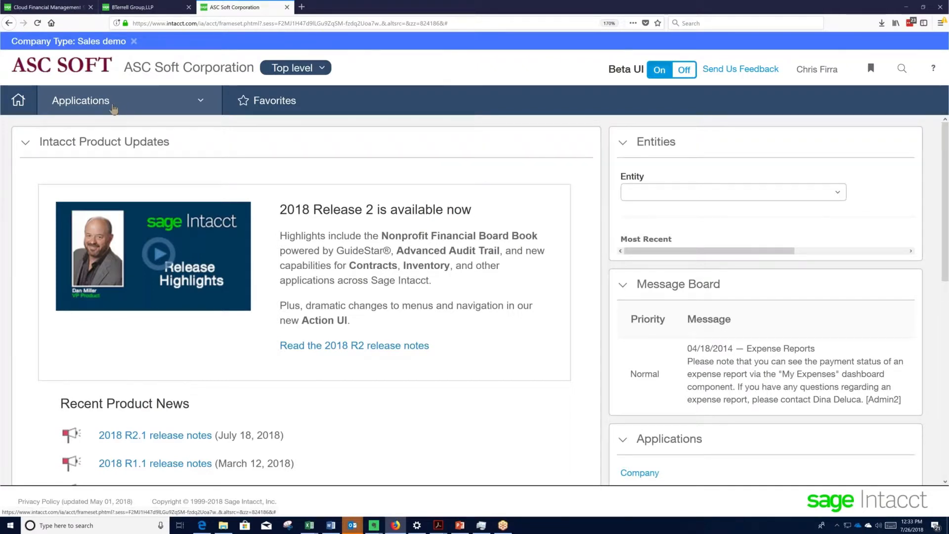
# Open the list of financial reports in the Reports application
pyautogui.click(113, 105)
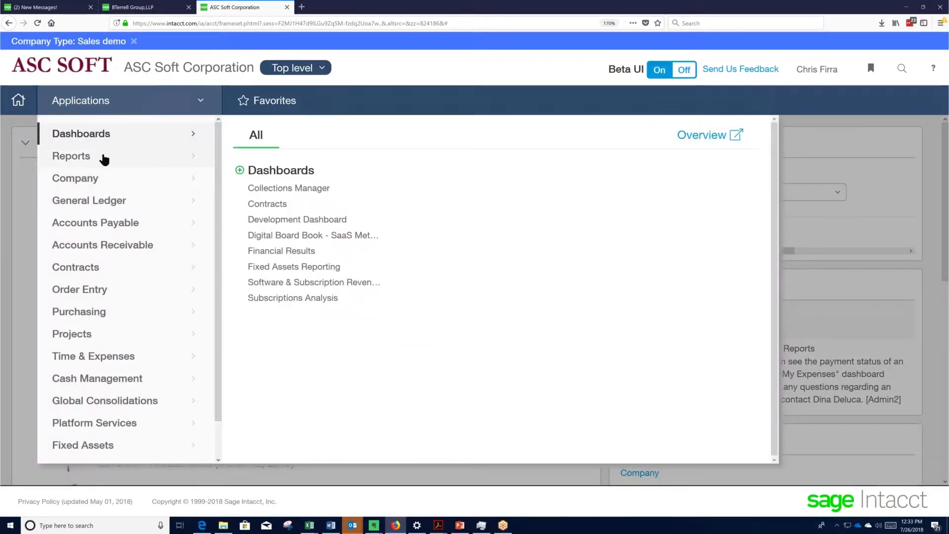
pyautogui.click(102, 158)
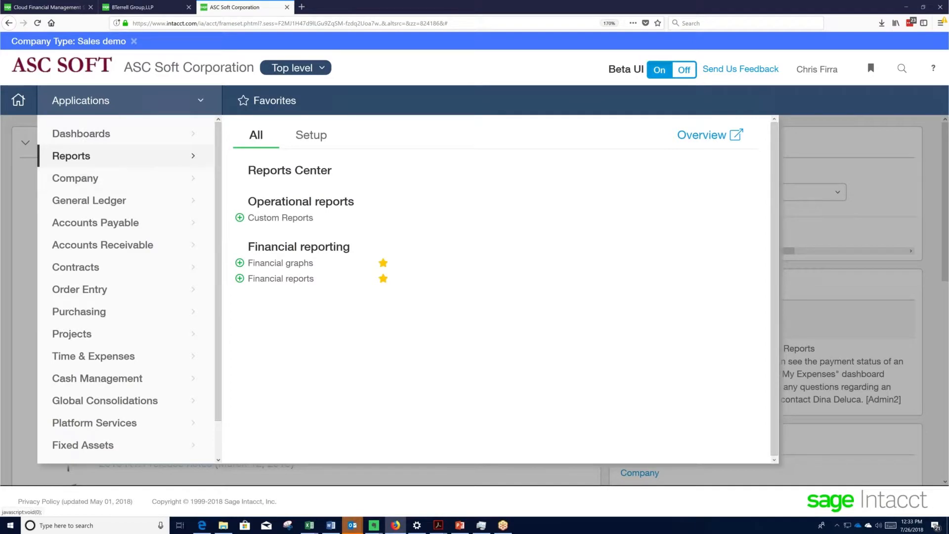
pyautogui.click(275, 279)
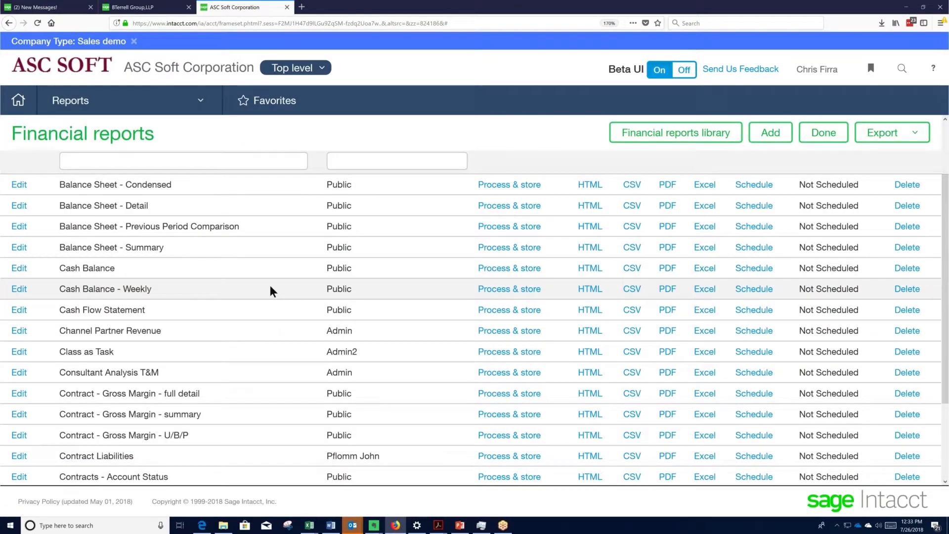
# Filter the financial reports by the name Revenue and open the newly duplicated Revenue by Customer report for editing
pyautogui.scroll(-3, 270, 286)
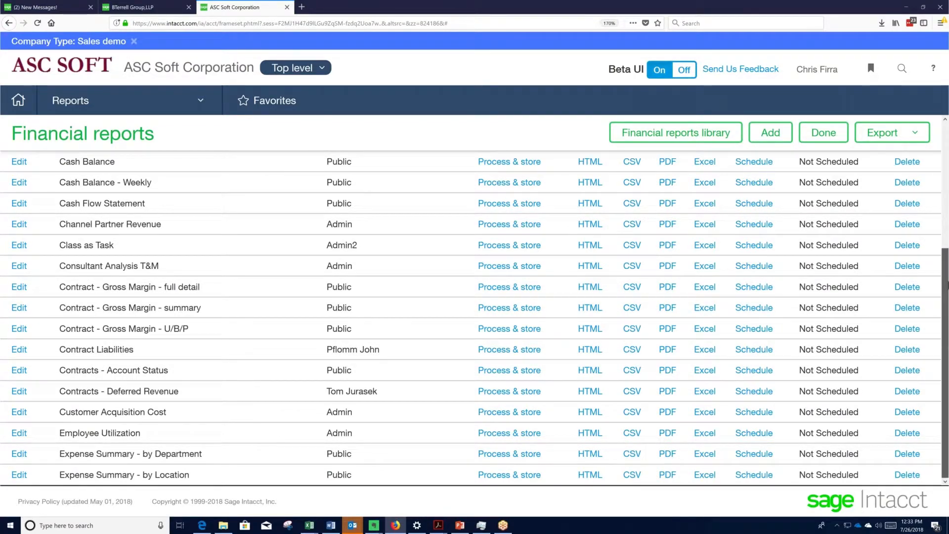
pyautogui.scroll(2, 947, 285)
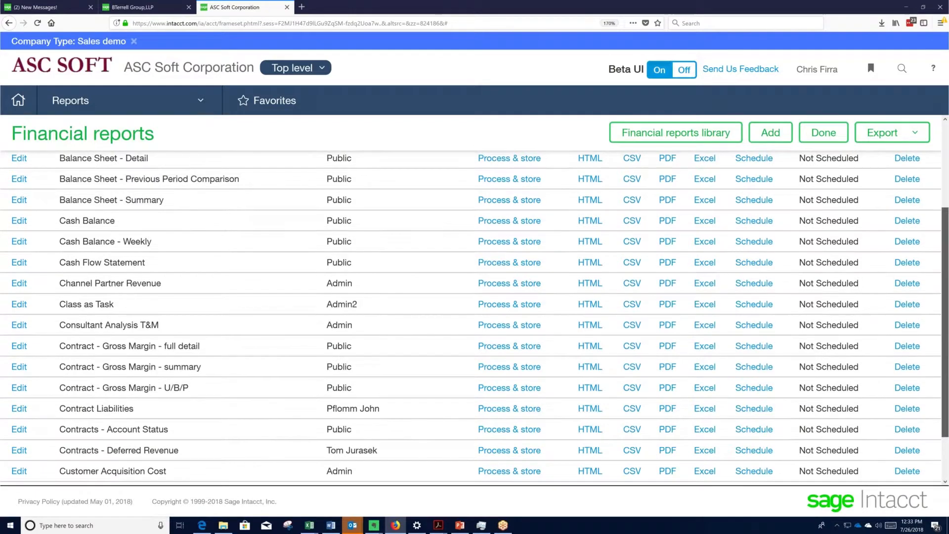
pyautogui.scroll(2, 948, 285)
pyautogui.click(131, 163)
pyautogui.write('Rev')
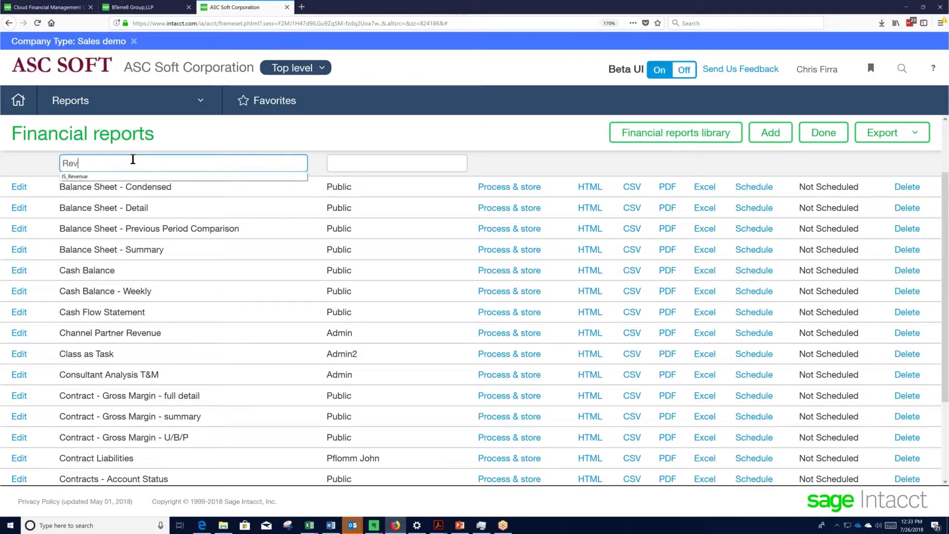
pyautogui.write('enue')
pyautogui.press('Return')
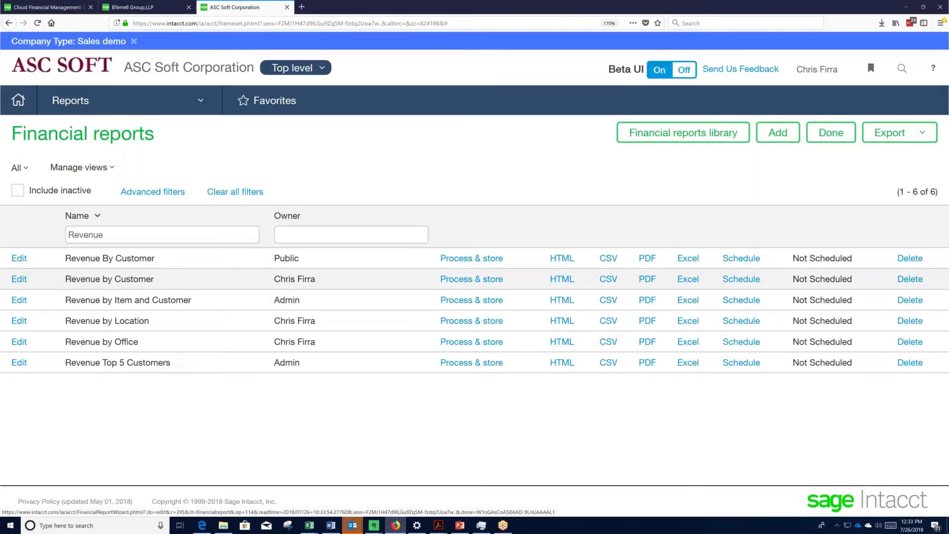
pyautogui.click(20, 281)
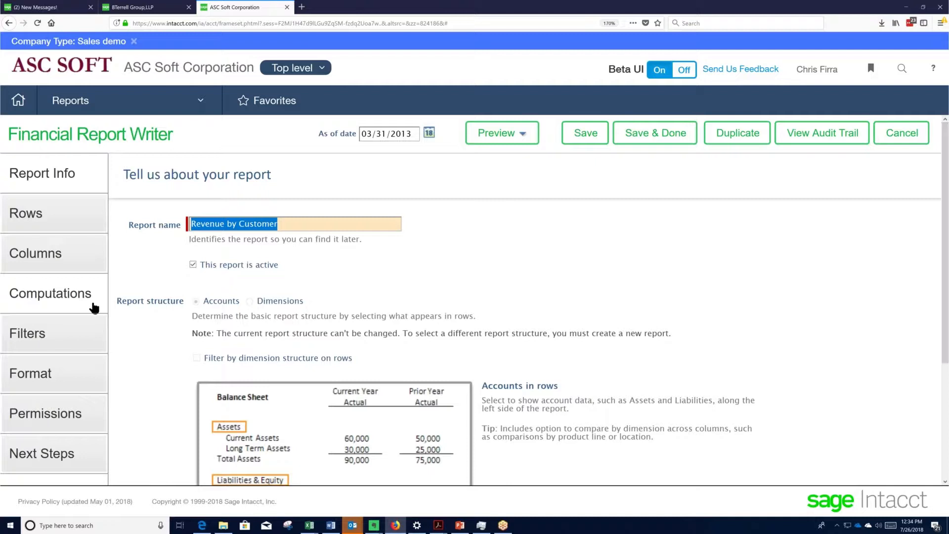
# Change the expansion dimension in the Revenue row's detail level to Customers
pyautogui.click(37, 224)
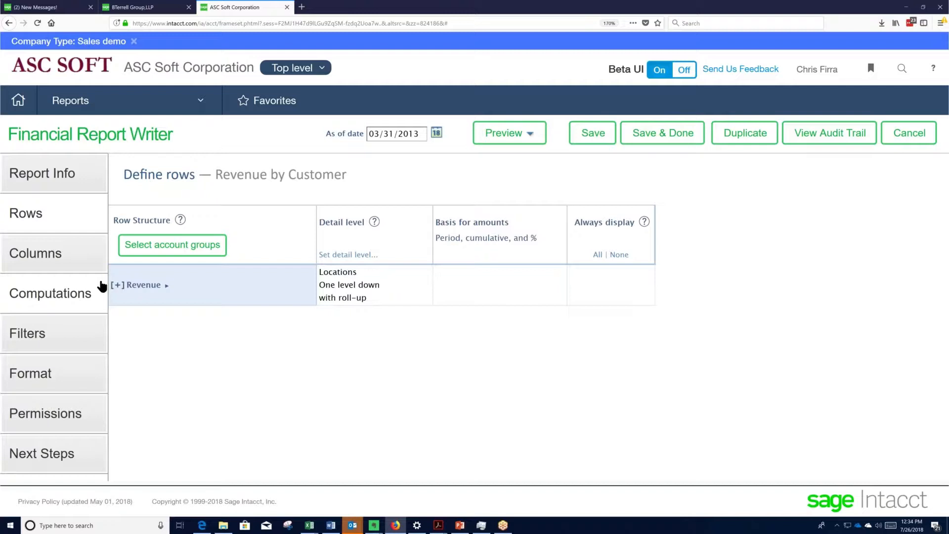
pyautogui.moveTo(177, 303)
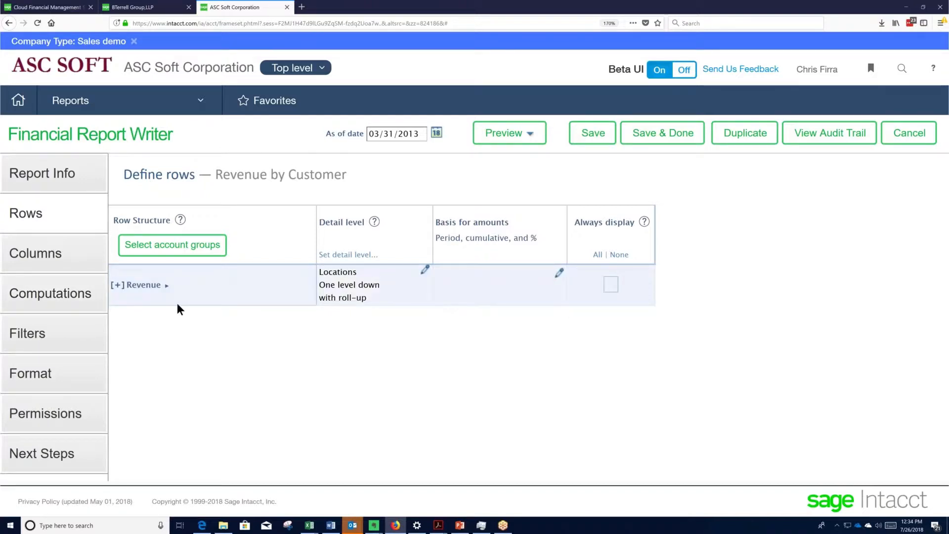
pyautogui.click(426, 272)
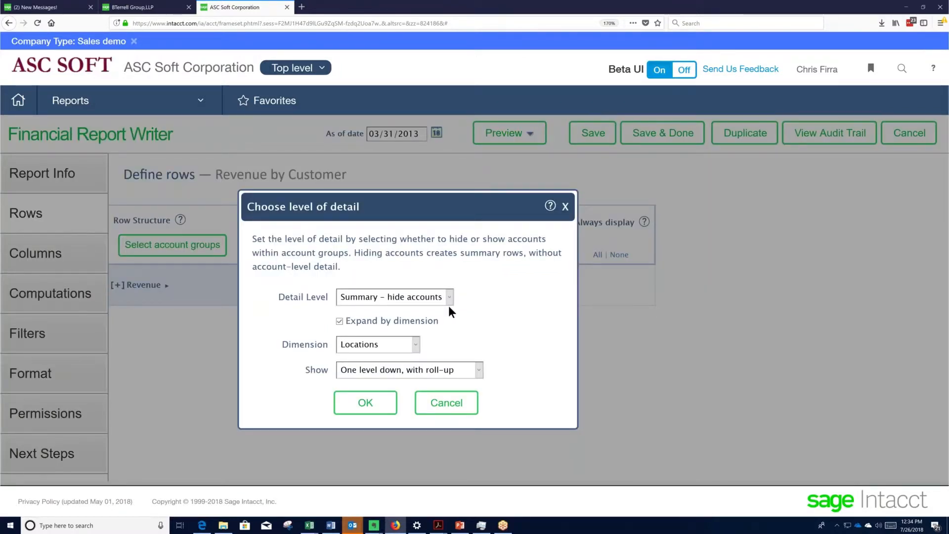
pyautogui.click(418, 346)
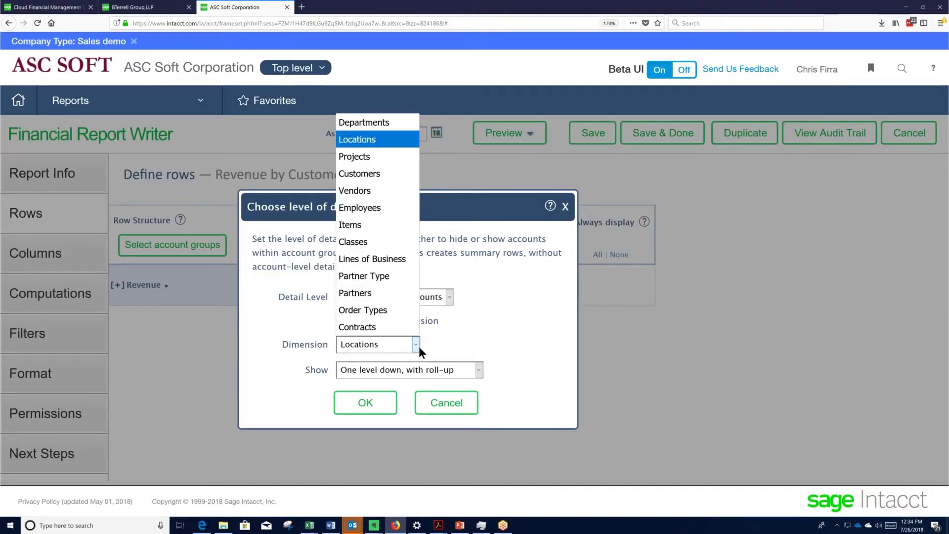
pyautogui.click(376, 179)
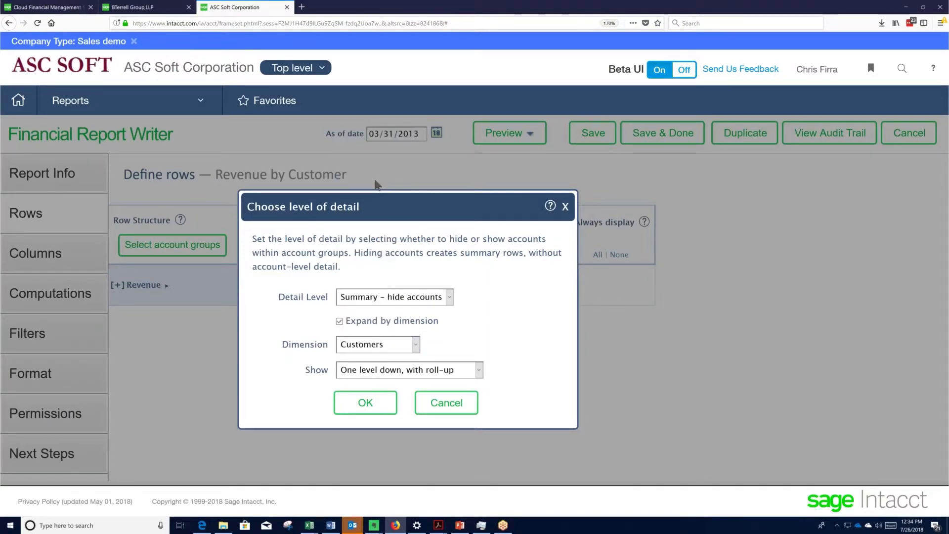
pyautogui.click(372, 408)
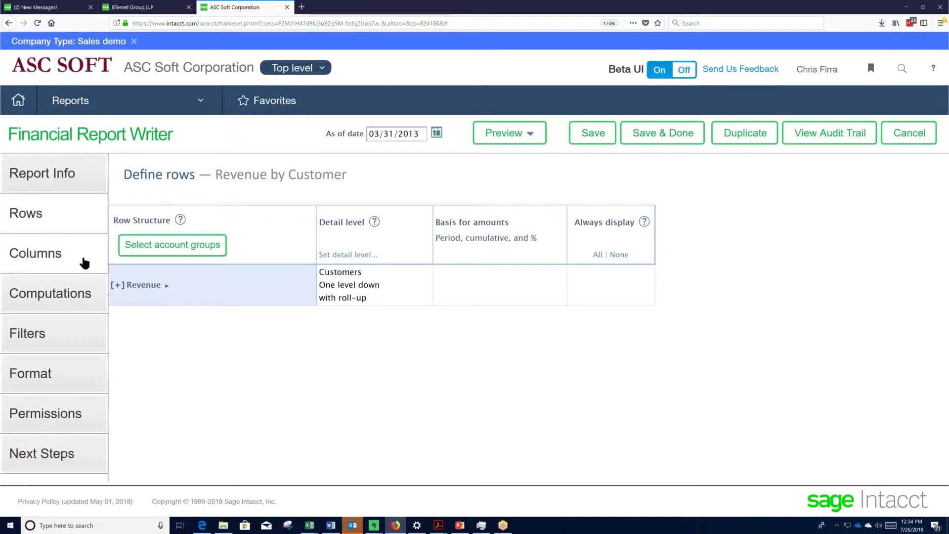
# Remove the sparkline column and the unexpanded Current Quarter column from the report, leaving the account name and one Actual column
pyautogui.click(60, 260)
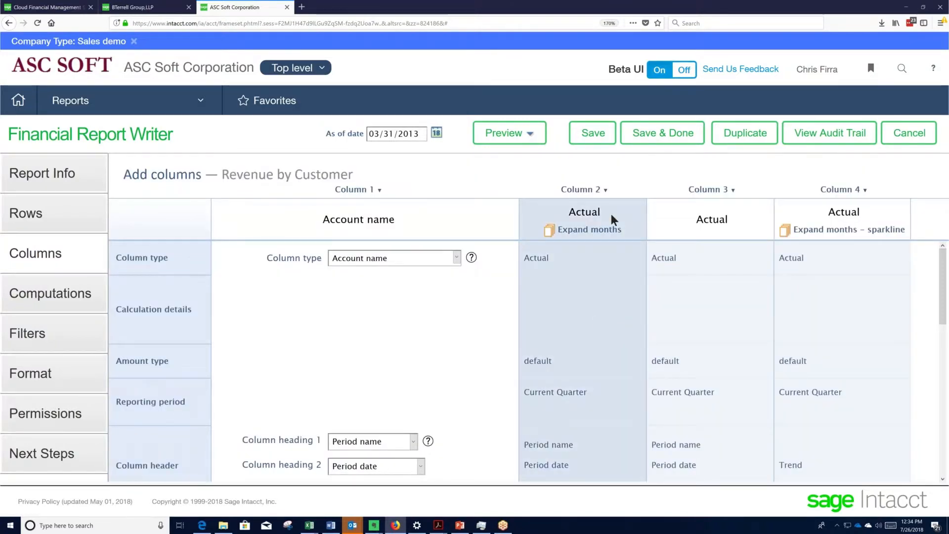
pyautogui.click(865, 190)
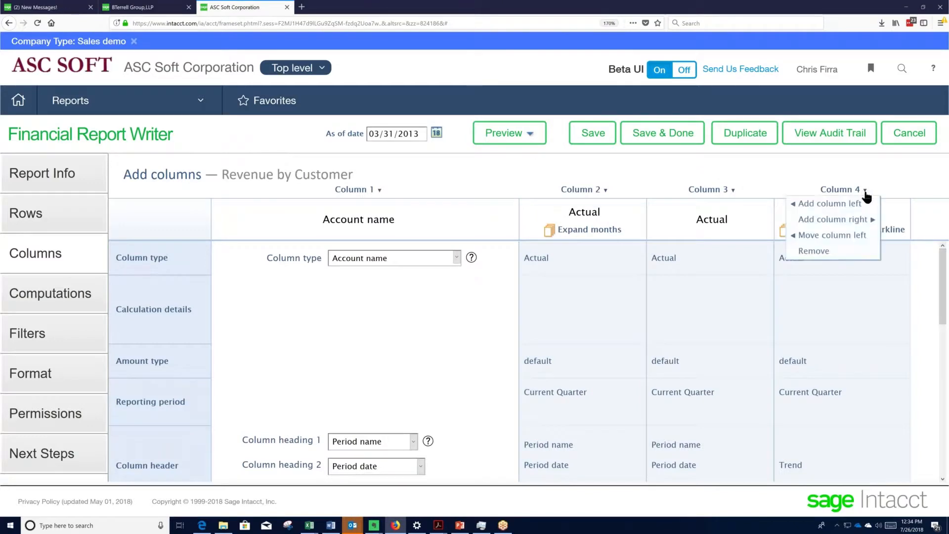
pyautogui.click(814, 250)
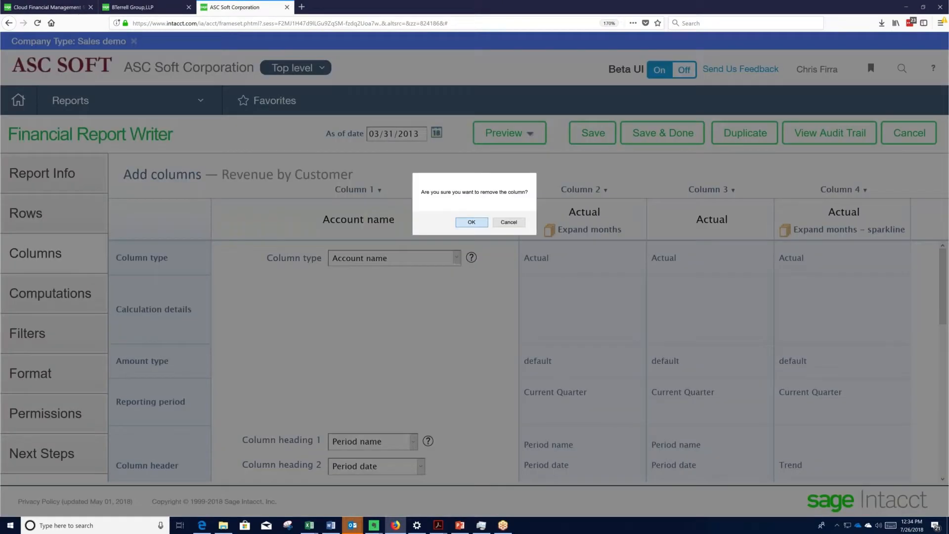
pyautogui.click(472, 221)
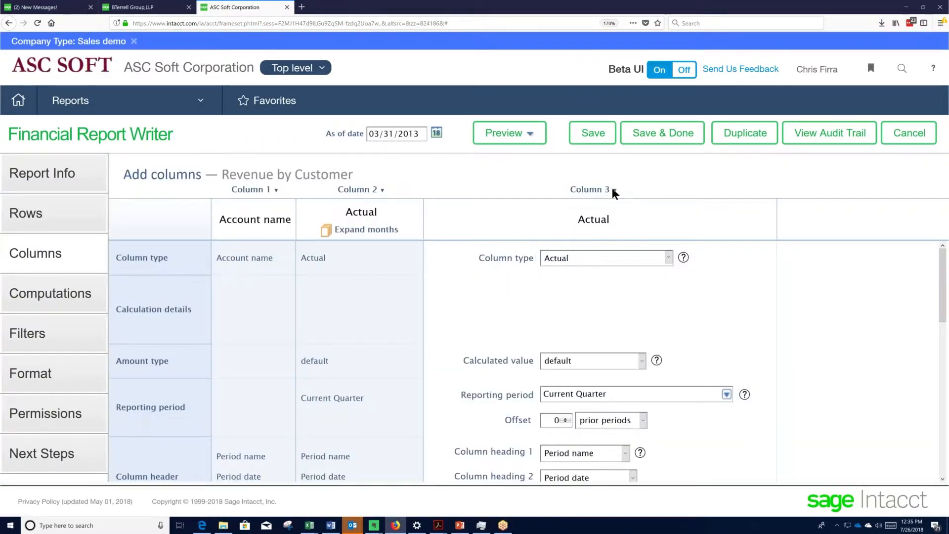
pyautogui.moveTo(613, 190)
pyautogui.click(572, 251)
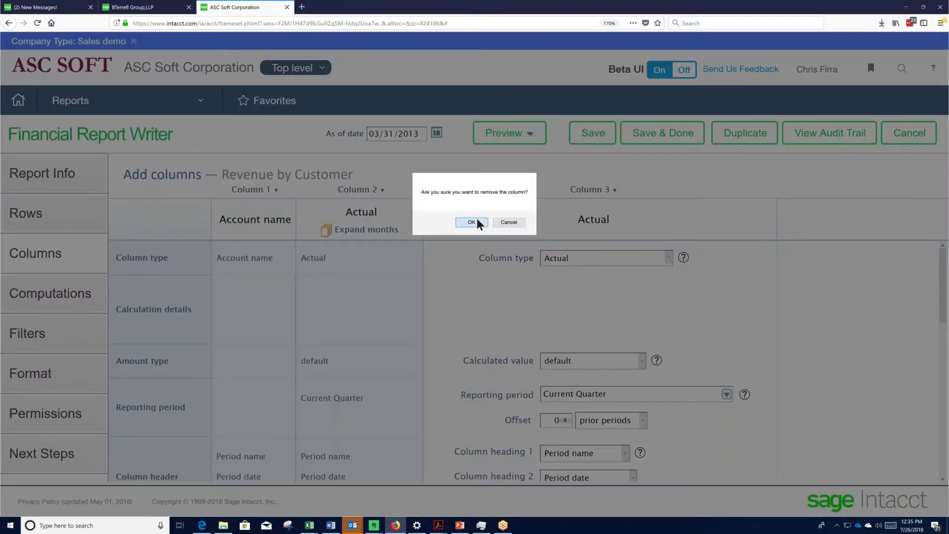
pyautogui.click(476, 218)
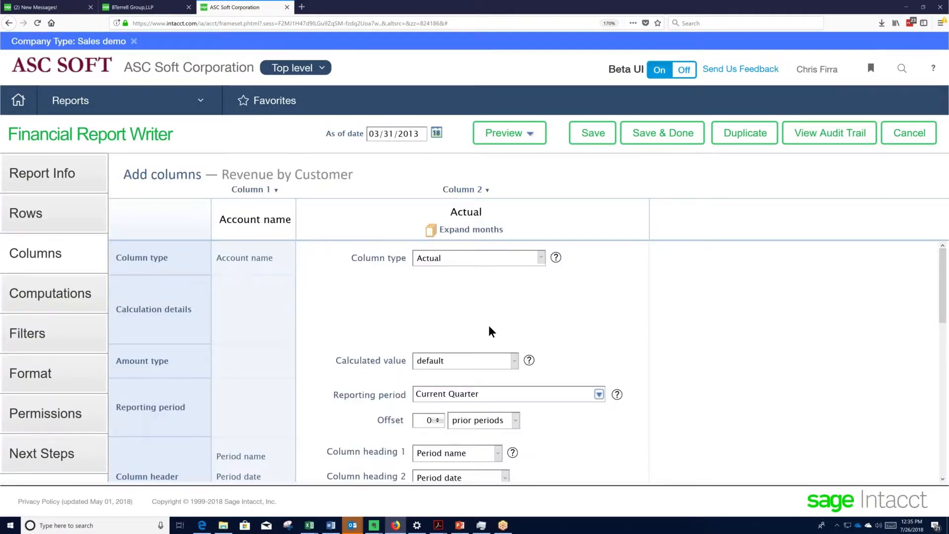
# Set the reporting period of the remaining Actual column to Current Month and check its expansion setting
pyautogui.scroll(-2, 487, 329)
pyautogui.click(486, 317)
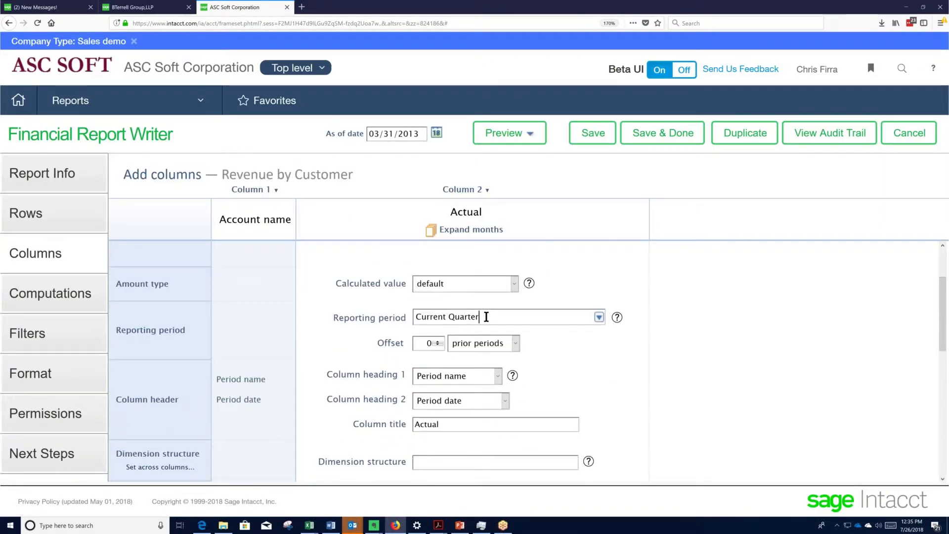
pyautogui.doubleClick(464, 317)
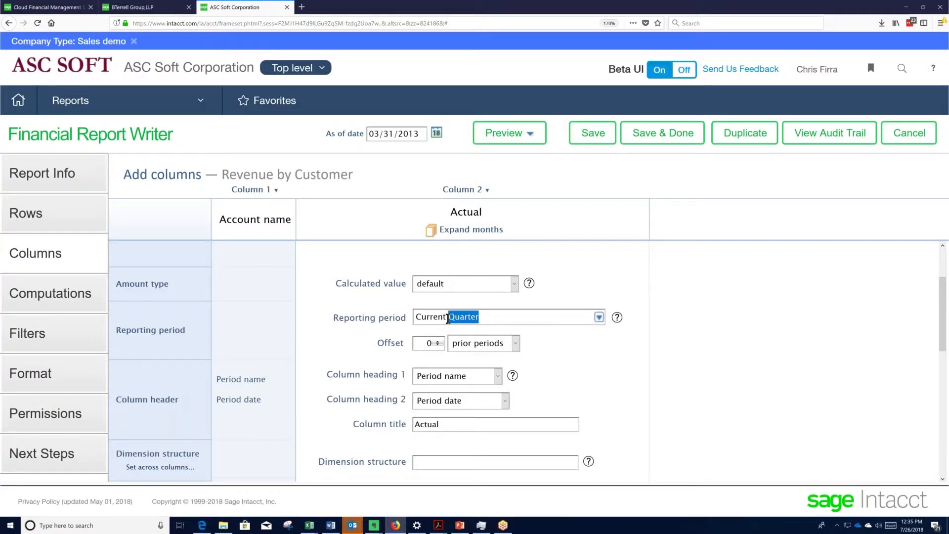
pyautogui.write('Month')
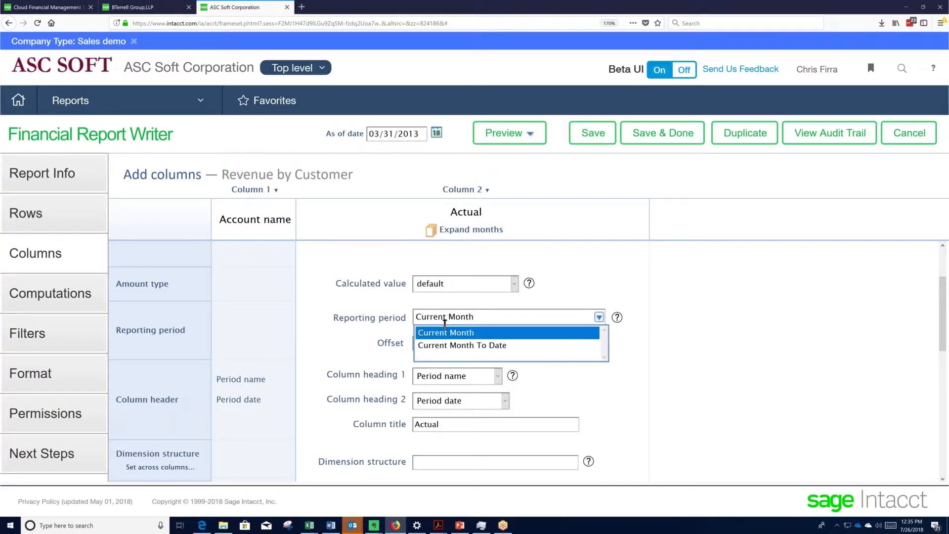
pyautogui.click(446, 332)
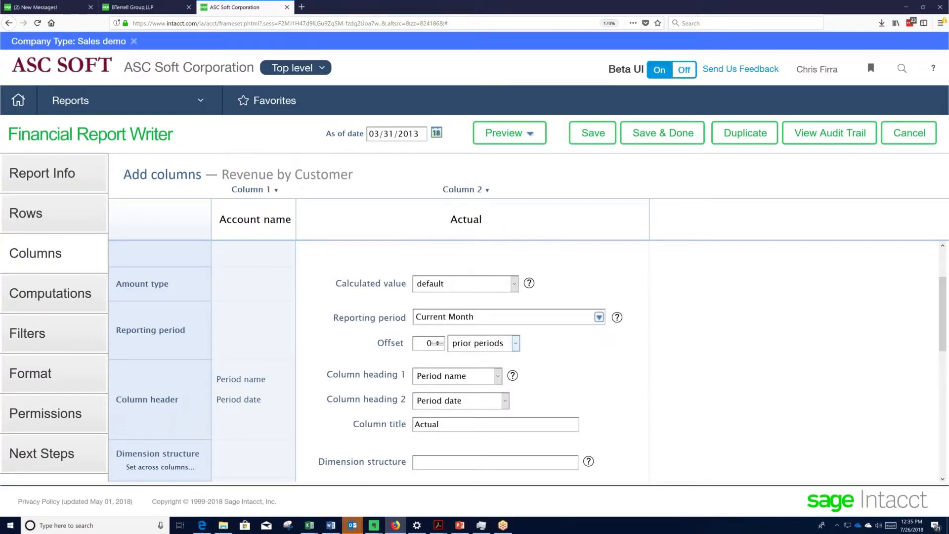
pyautogui.scroll(-5, 451, 341)
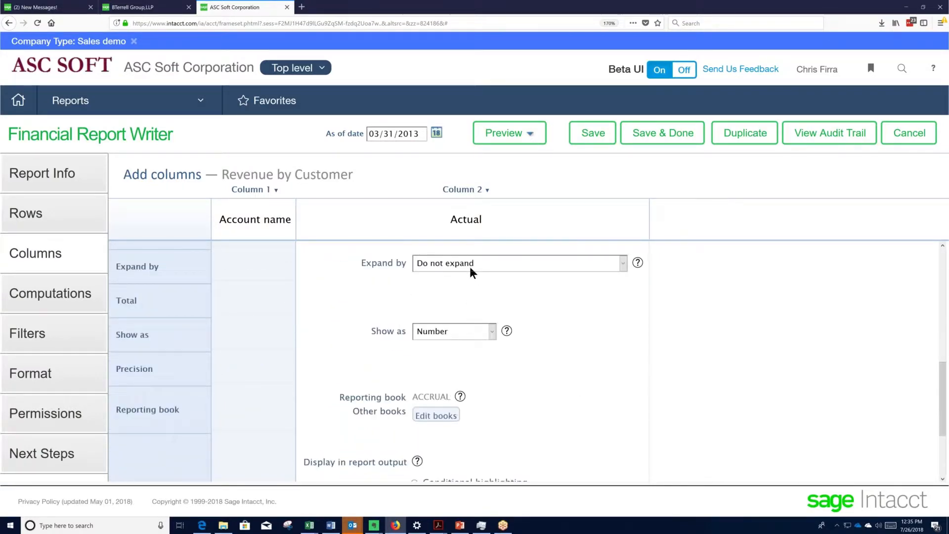
pyautogui.scroll(5, 469, 267)
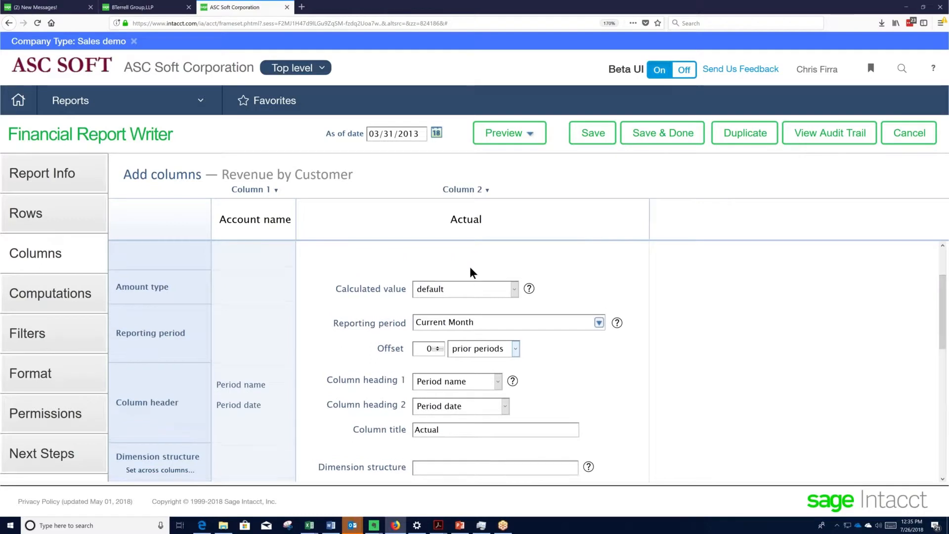
# Add a second Actual column to the right of the Current Month column and set its reporting period to Prior Year Current Month
pyautogui.scroll(2, 470, 267)
pyautogui.click(486, 191)
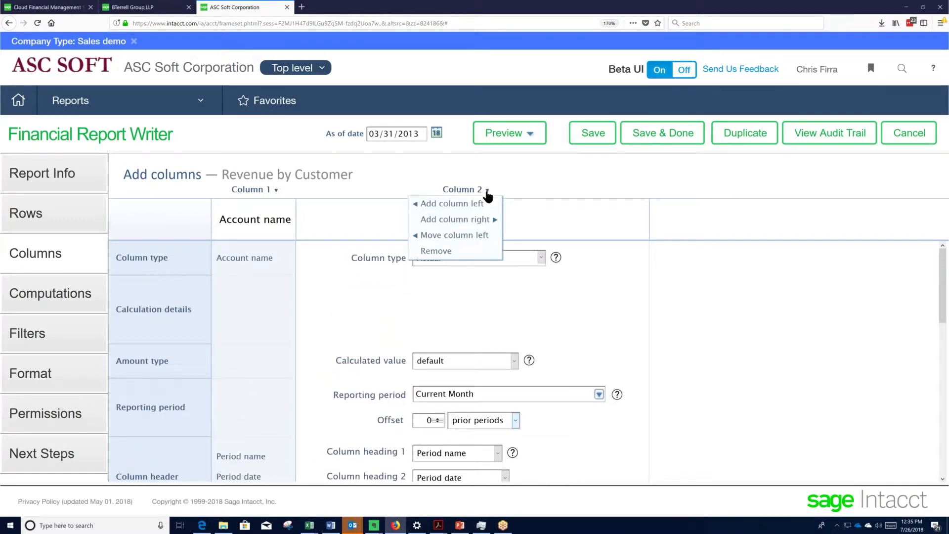
pyautogui.click(475, 223)
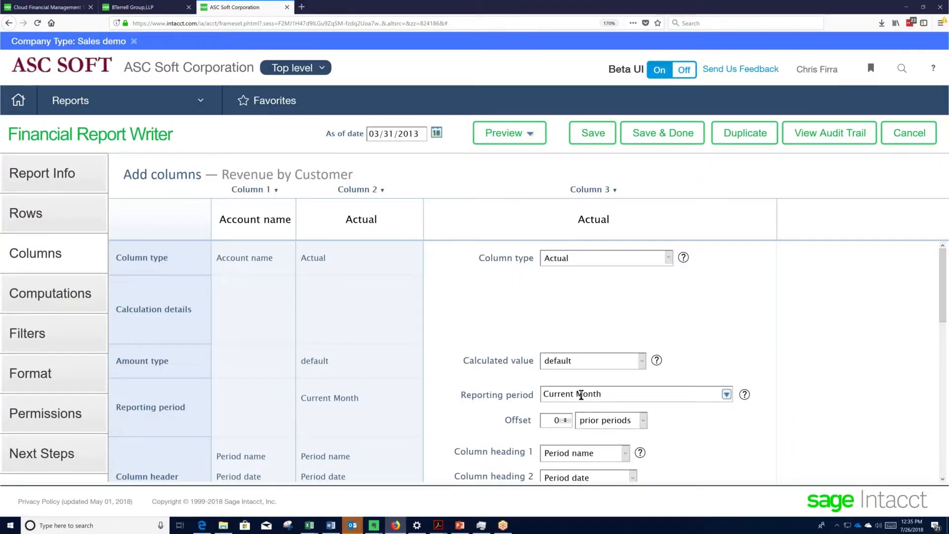
pyautogui.scroll(-3, 581, 394)
pyautogui.scroll(2, 720, 320)
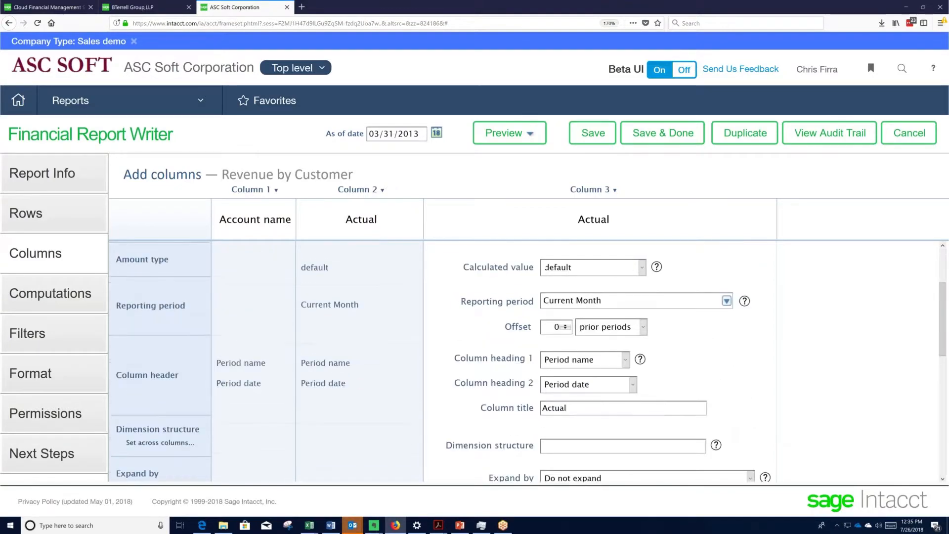
pyautogui.click(725, 318)
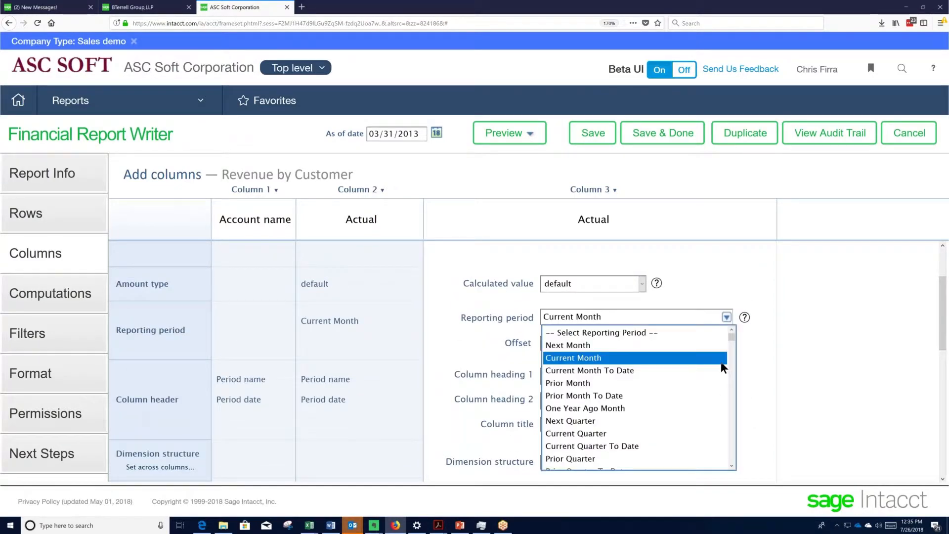
pyautogui.scroll(-2, 732, 341)
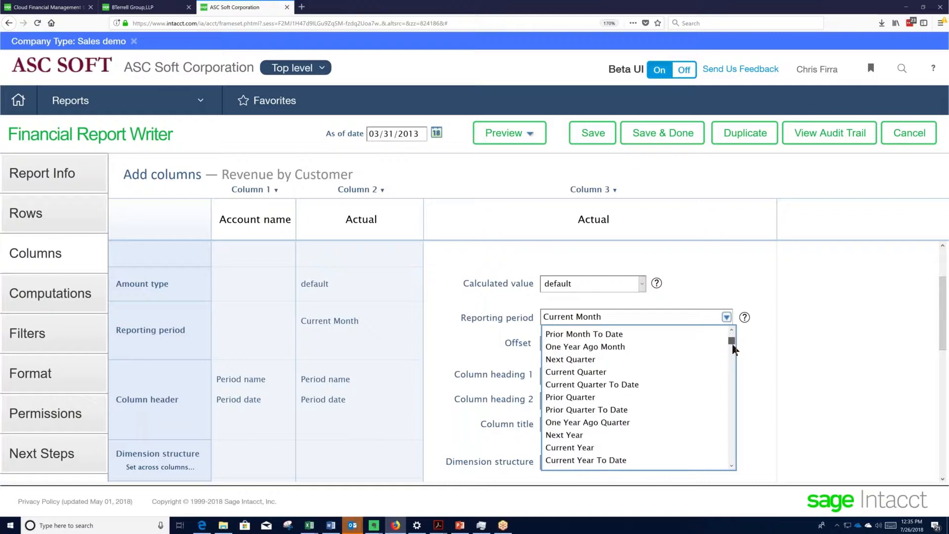
pyautogui.scroll(-1, 732, 344)
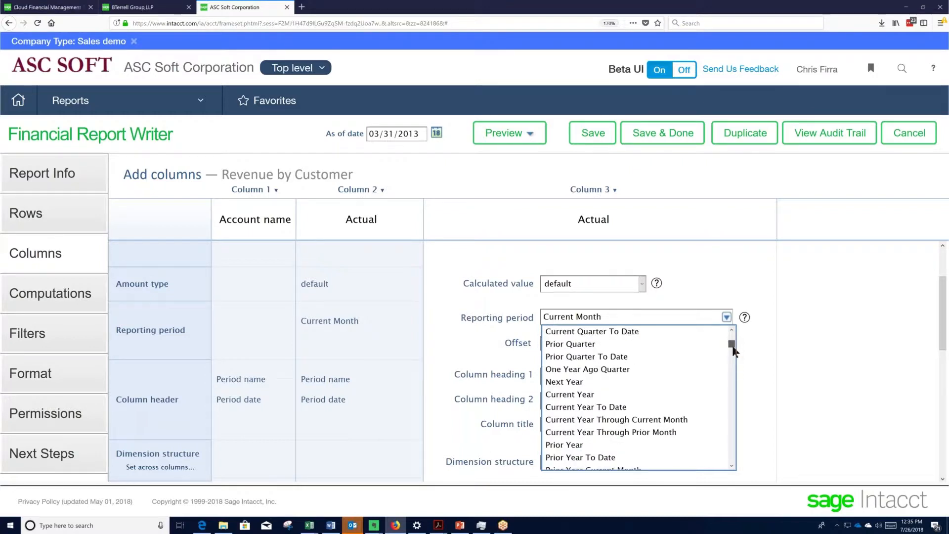
pyautogui.scroll(-2, 731, 346)
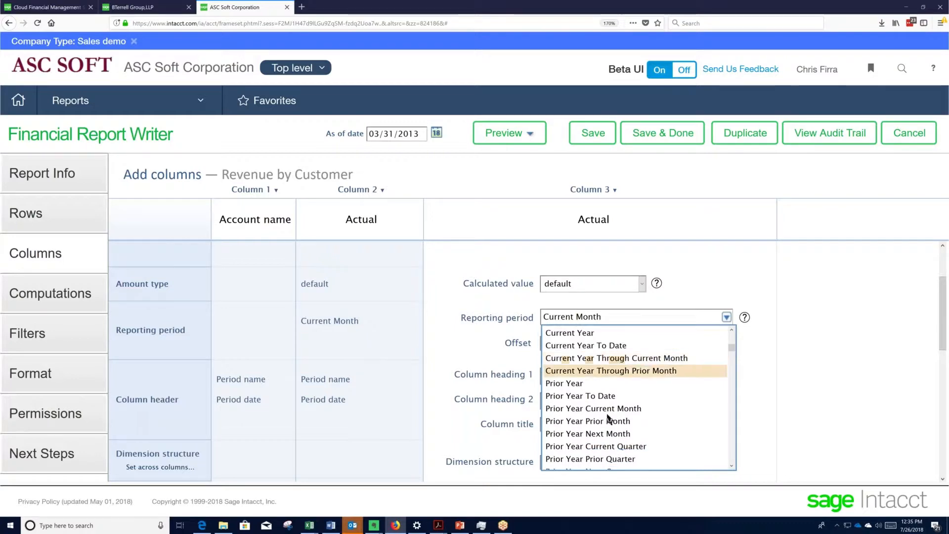
pyautogui.click(608, 410)
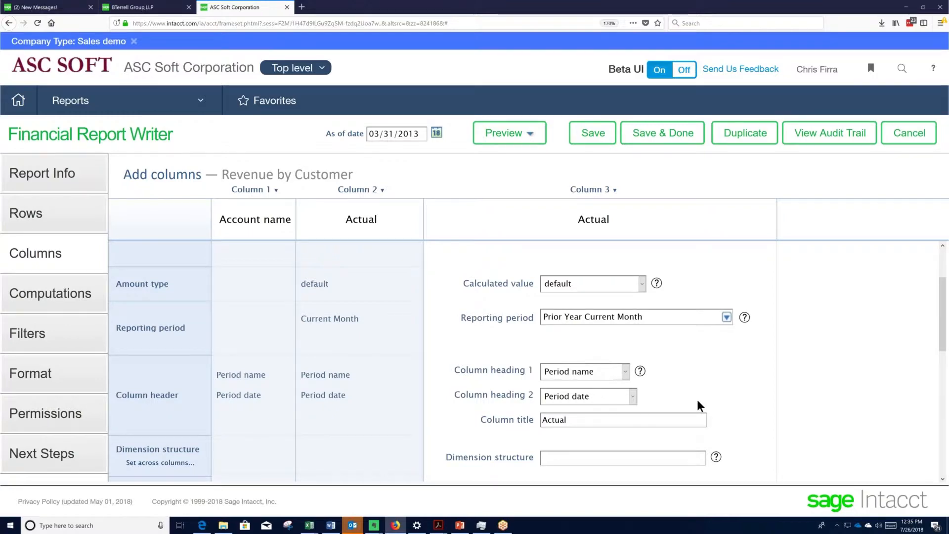
pyautogui.scroll(-3, 697, 399)
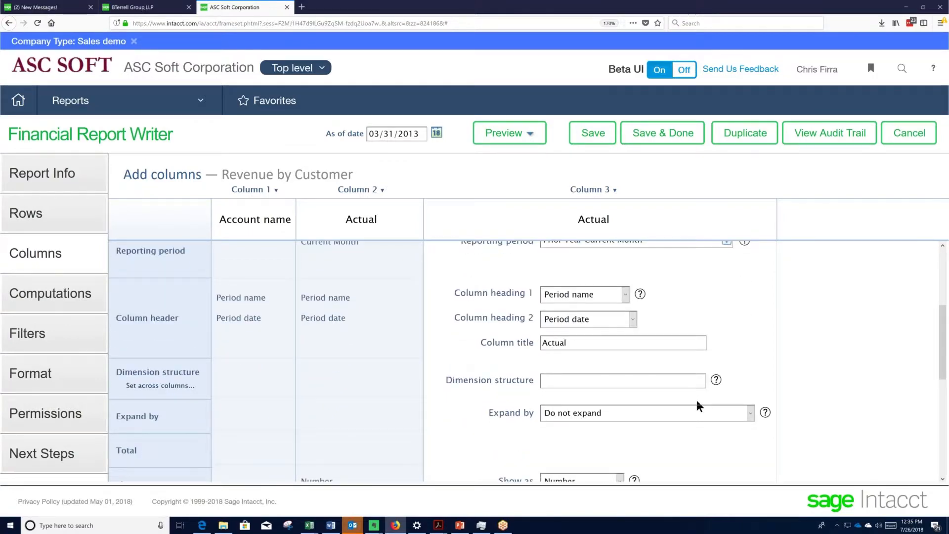
pyautogui.scroll(-3, 696, 399)
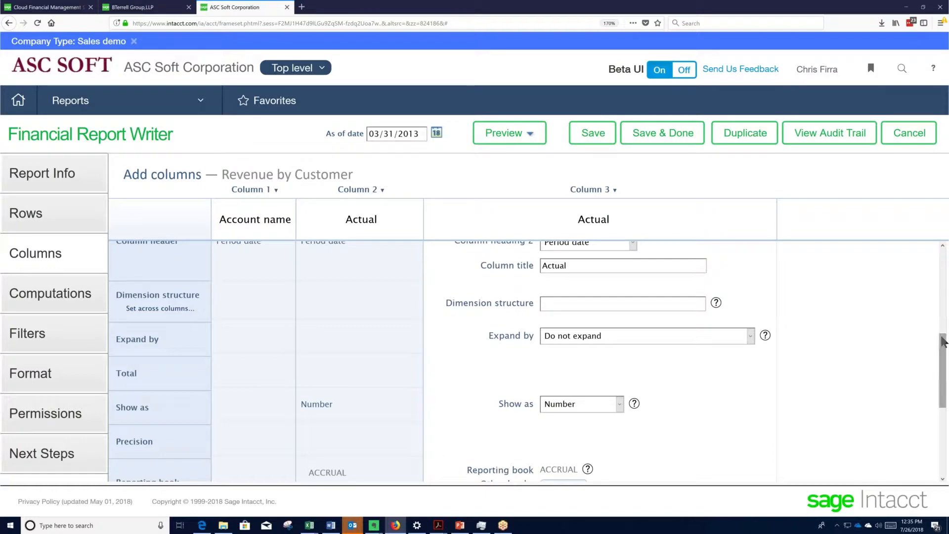
# Add a column to the right of the Prior Year Current Month column and set its column type to Period difference
pyautogui.moveTo(945, 342); pyautogui.dragTo(939, 222)
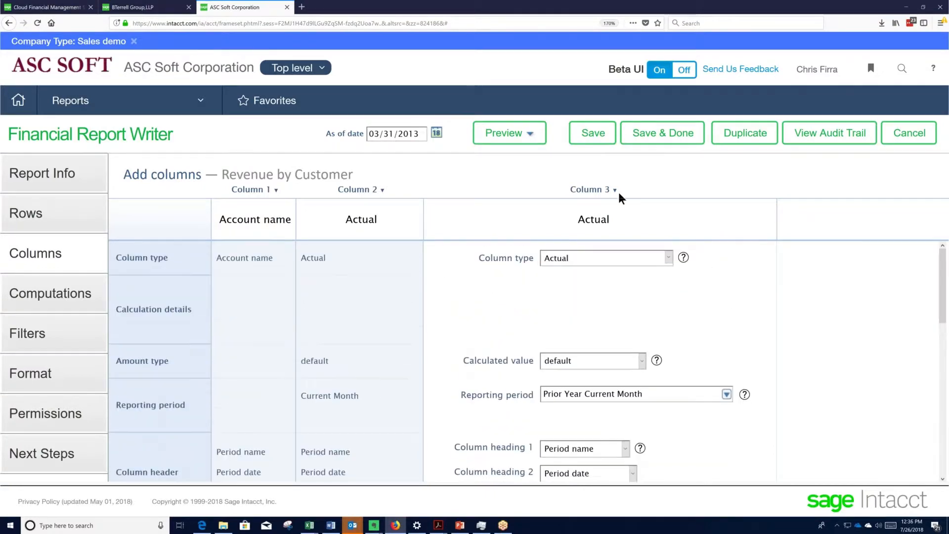
pyautogui.click(617, 190)
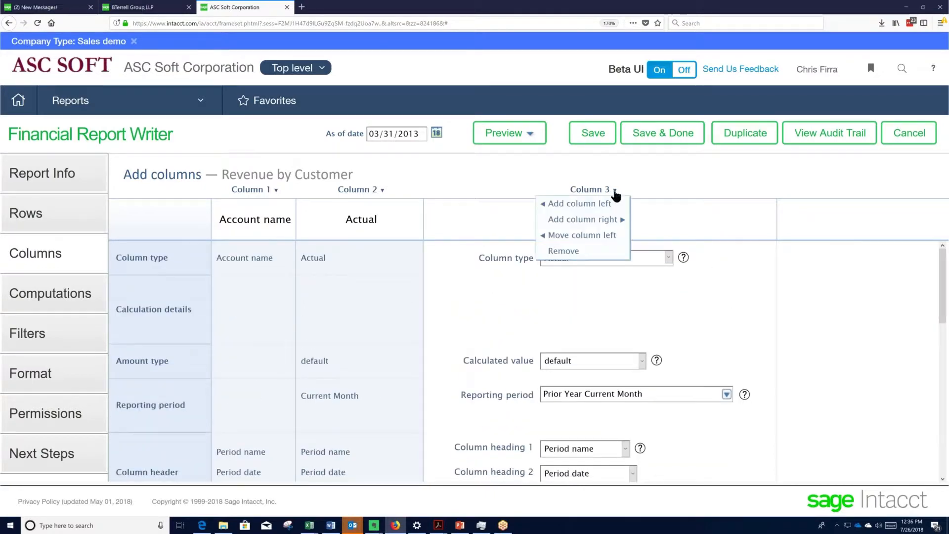
pyautogui.click(594, 220)
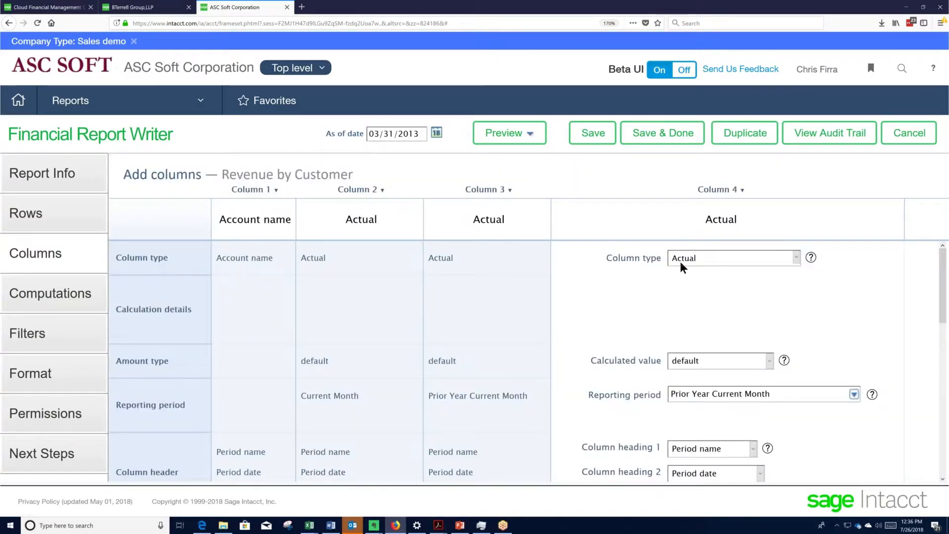
pyautogui.click(797, 257)
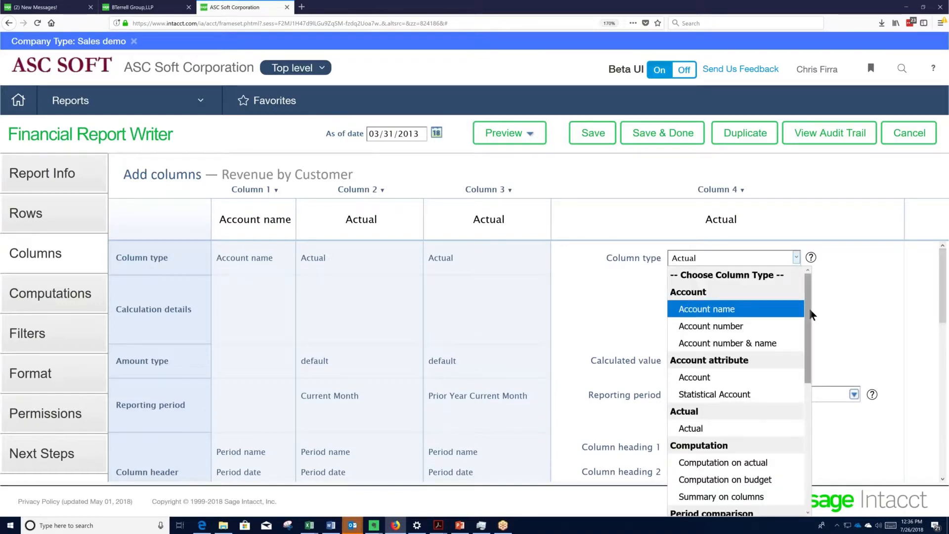
pyautogui.moveTo(809, 308); pyautogui.dragTo(803, 402)
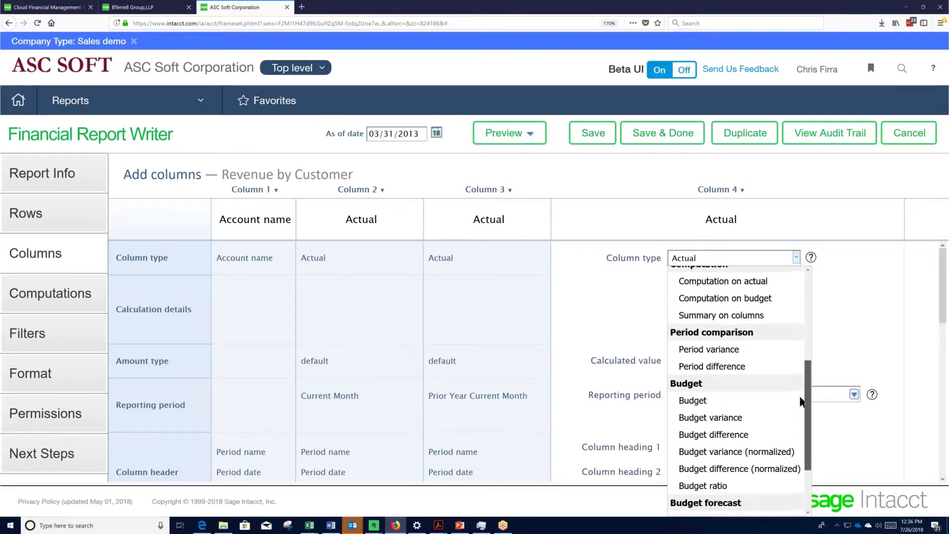
pyautogui.click(712, 366)
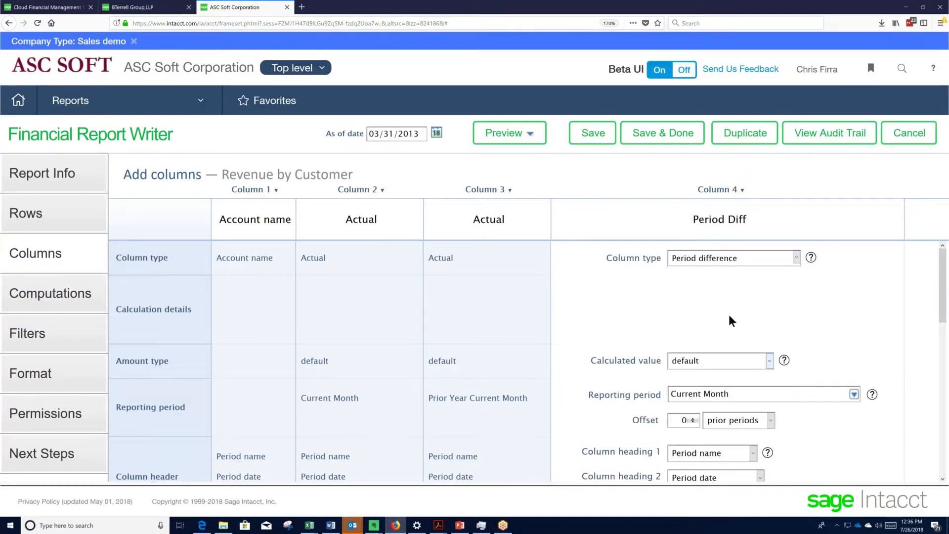
# Set both column heading 1 and column heading 2 of the Period Diff column to No title
pyautogui.scroll(-3, 728, 319)
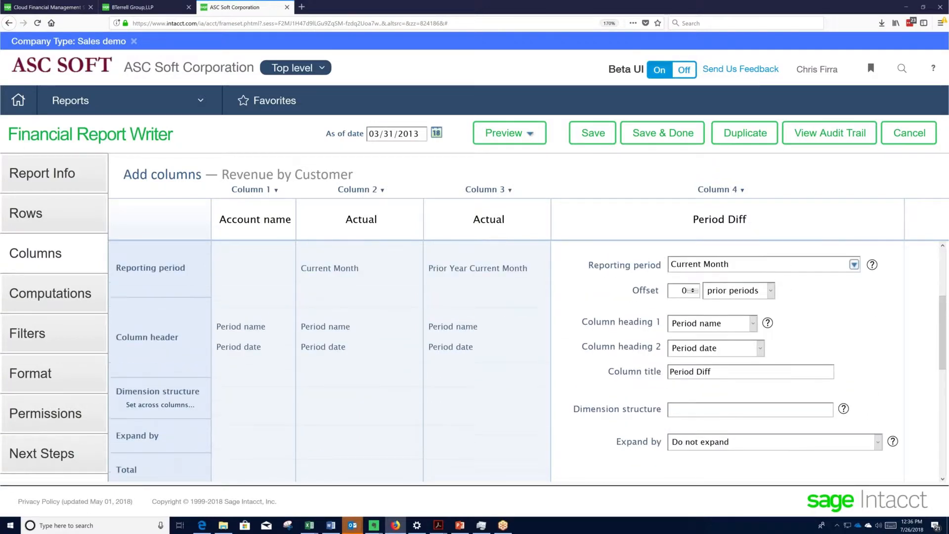
pyautogui.scroll(1, 798, 324)
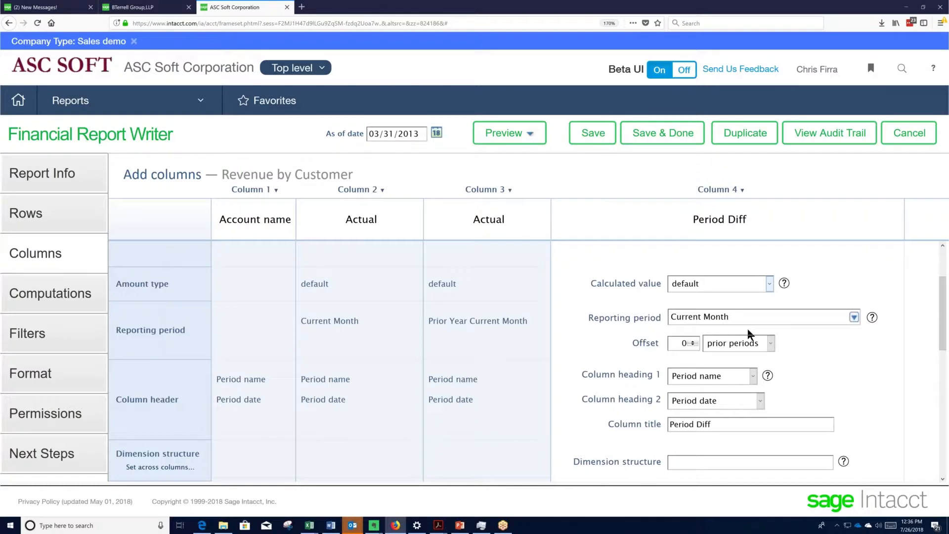
pyautogui.scroll(-1, 747, 330)
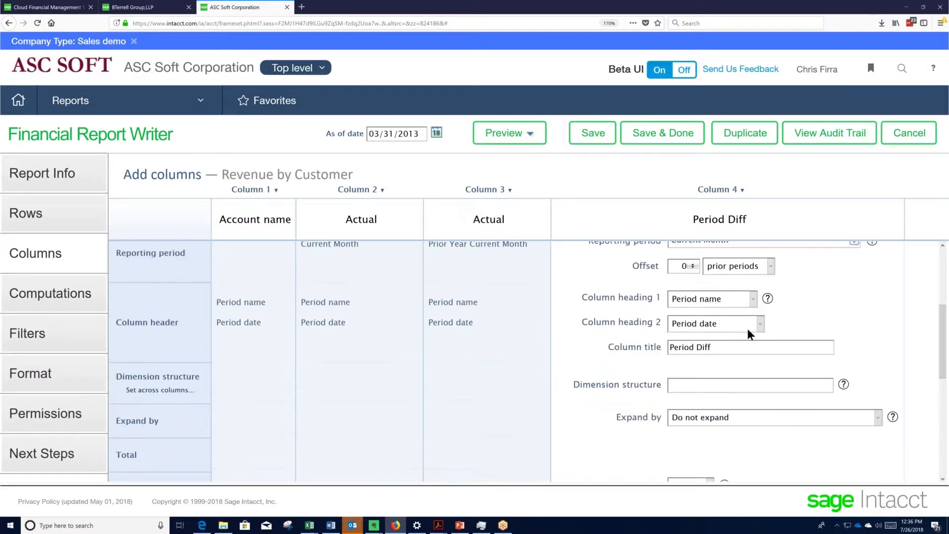
pyautogui.click(752, 299)
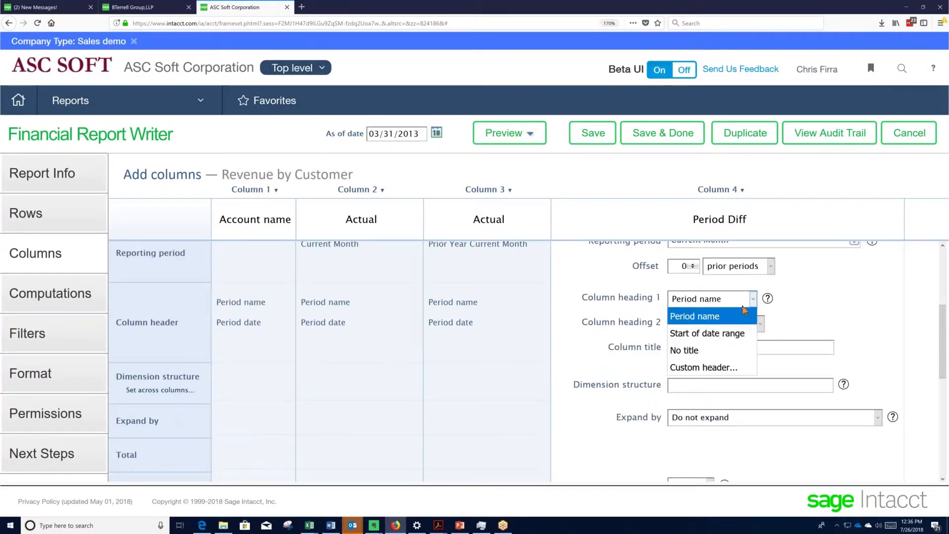
pyautogui.click(694, 350)
pyautogui.click(758, 323)
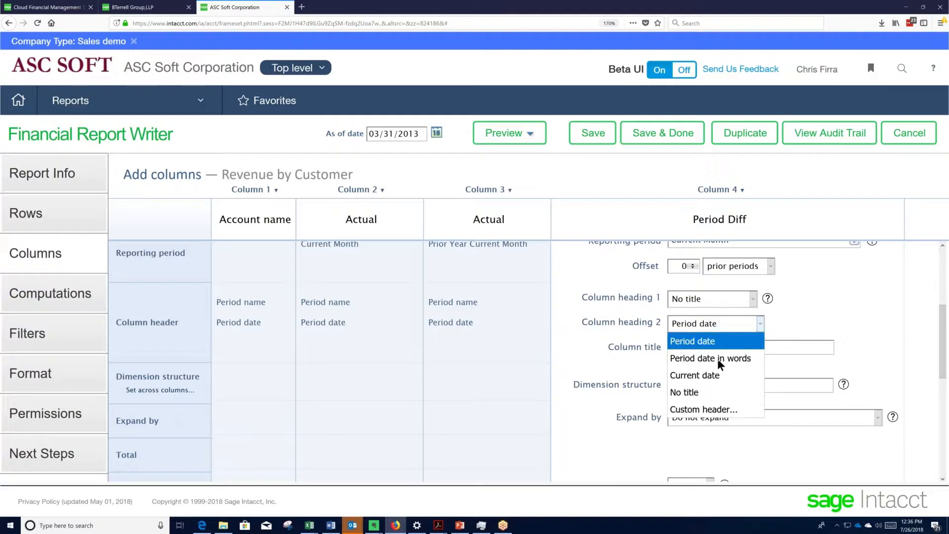
pyautogui.click(712, 409)
pyautogui.moveTo(736, 342); pyautogui.dragTo(648, 347)
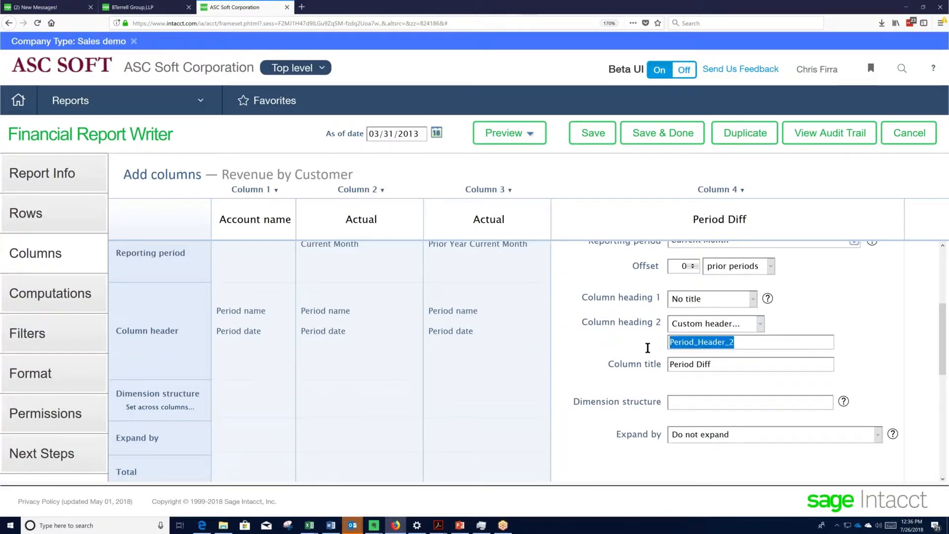
pyautogui.click(757, 324)
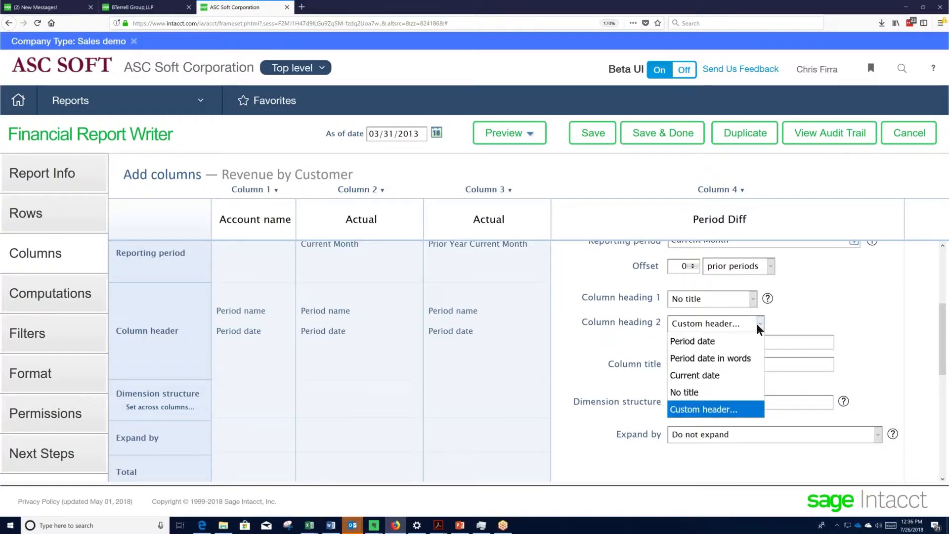
pyautogui.click(701, 391)
# Show a trend indicator in the Period Diff column, using the Arrow type displayed as Green when the value increases
pyautogui.scroll(-5, 709, 385)
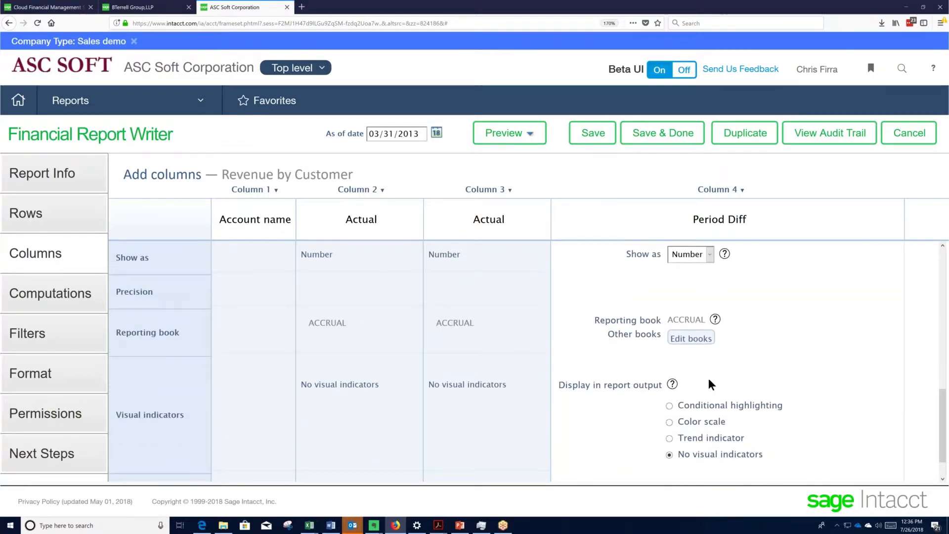
pyautogui.scroll(-2, 708, 378)
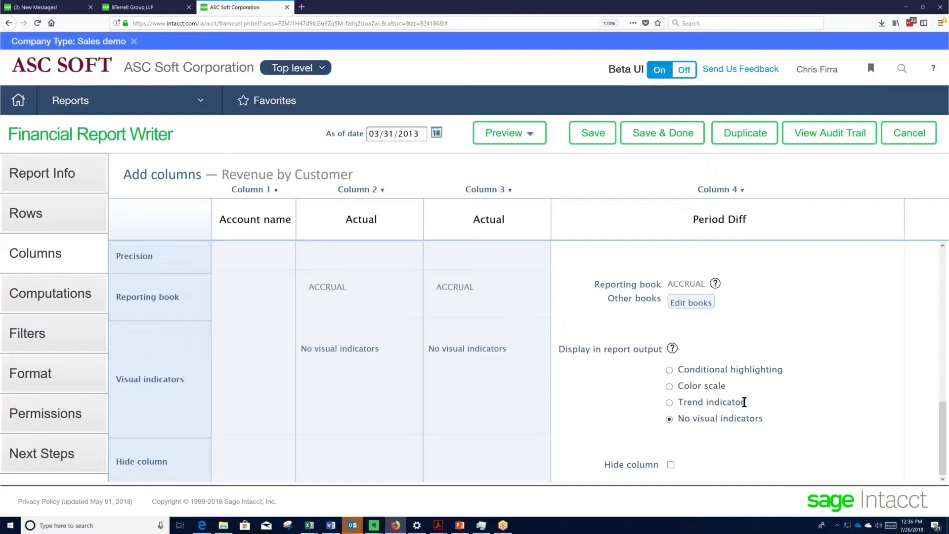
pyautogui.moveTo(743, 402); pyautogui.dragTo(680, 404)
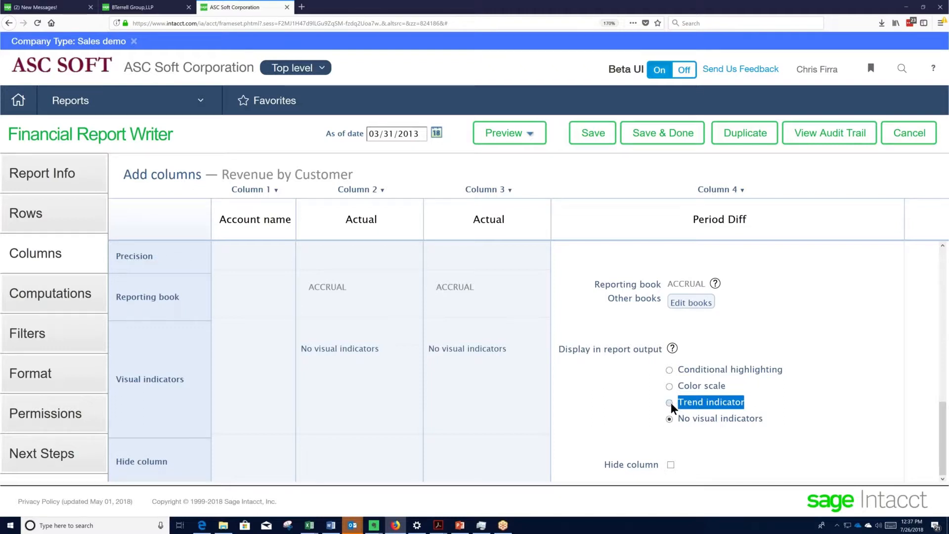
pyautogui.click(670, 402)
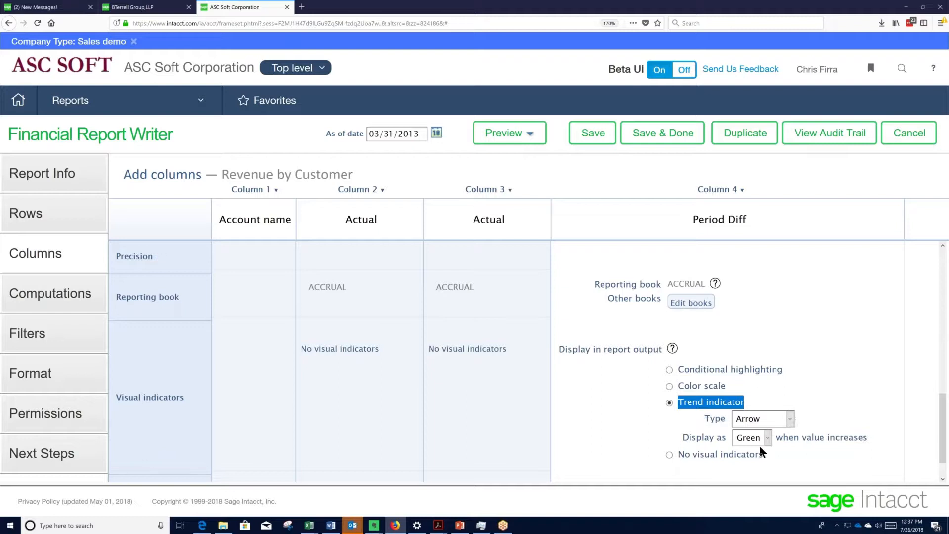
pyautogui.click(789, 419)
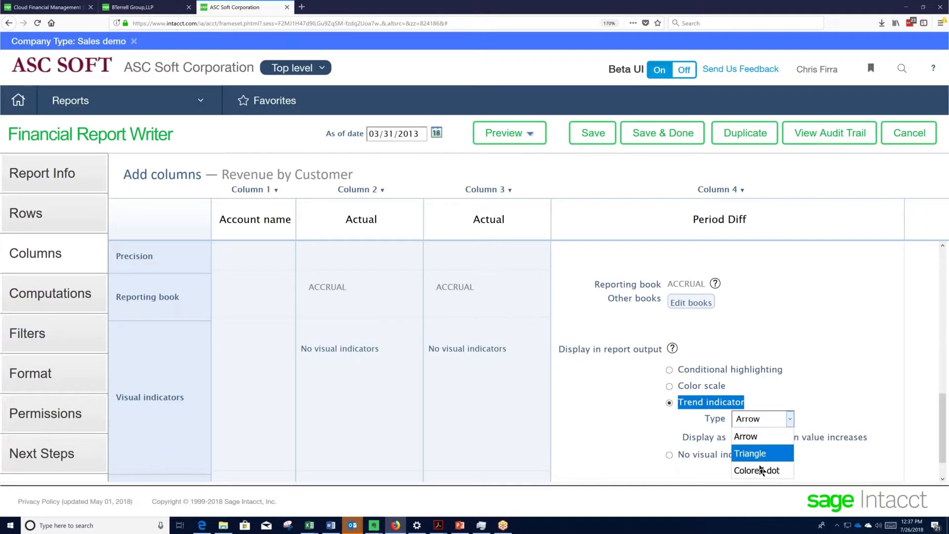
pyautogui.click(758, 437)
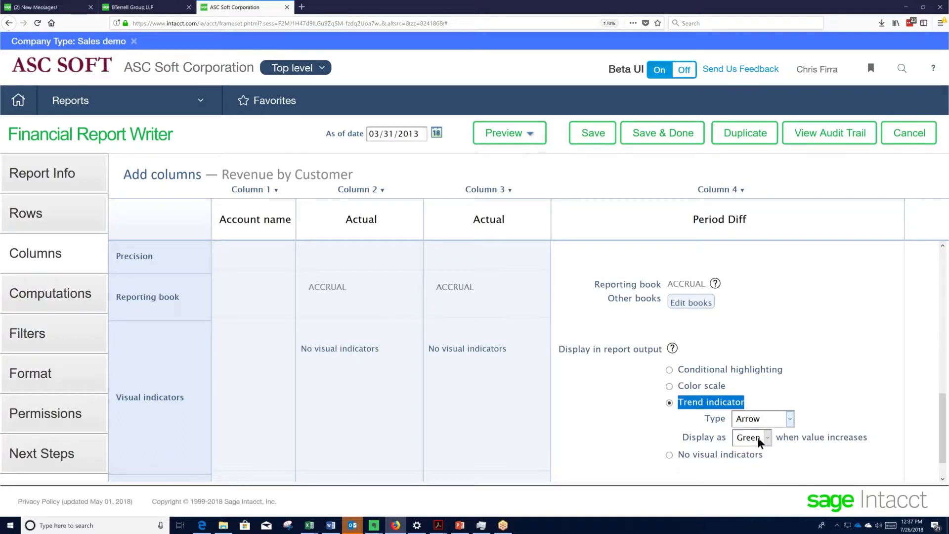
pyautogui.scroll(-2, 758, 437)
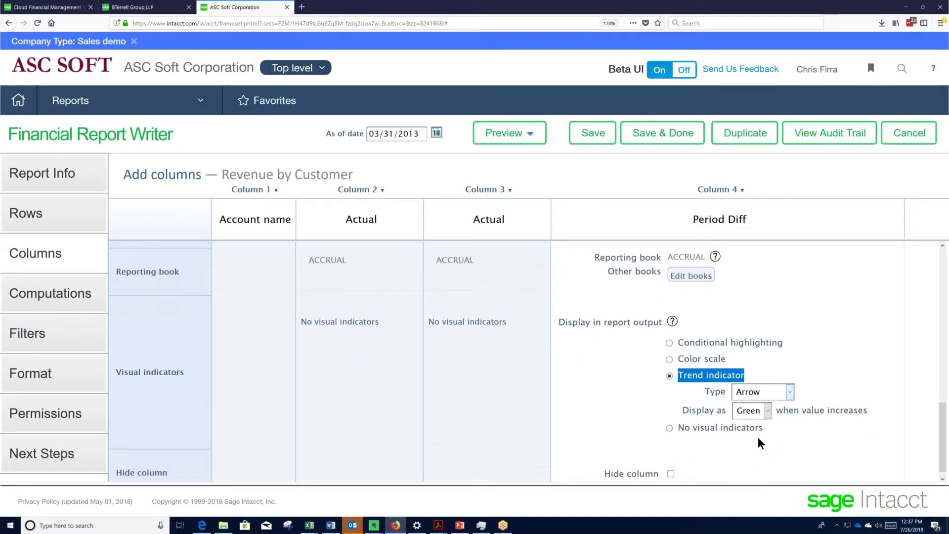
# Preview the Revenue by Customer report as a live HTML report, review its period columns, and close the preview
pyautogui.scroll(5, 759, 438)
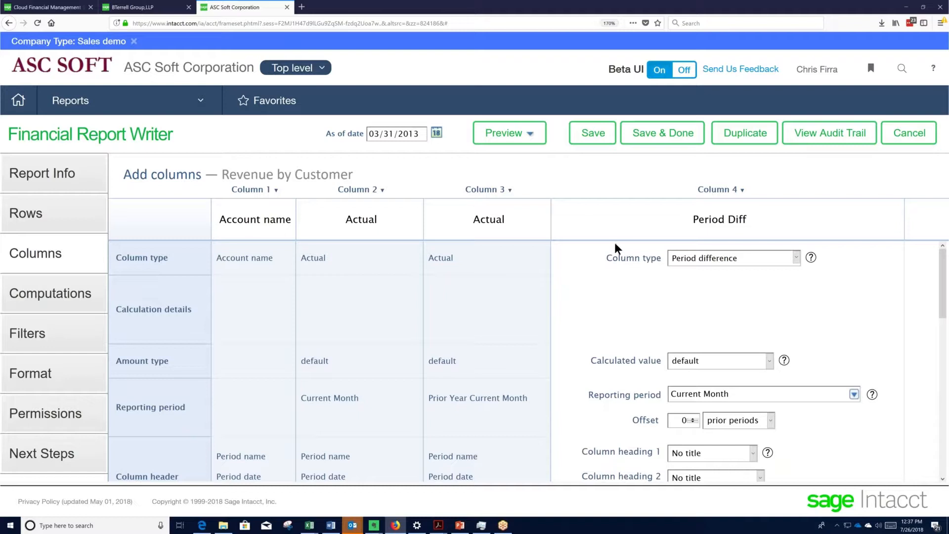
pyautogui.click(514, 138)
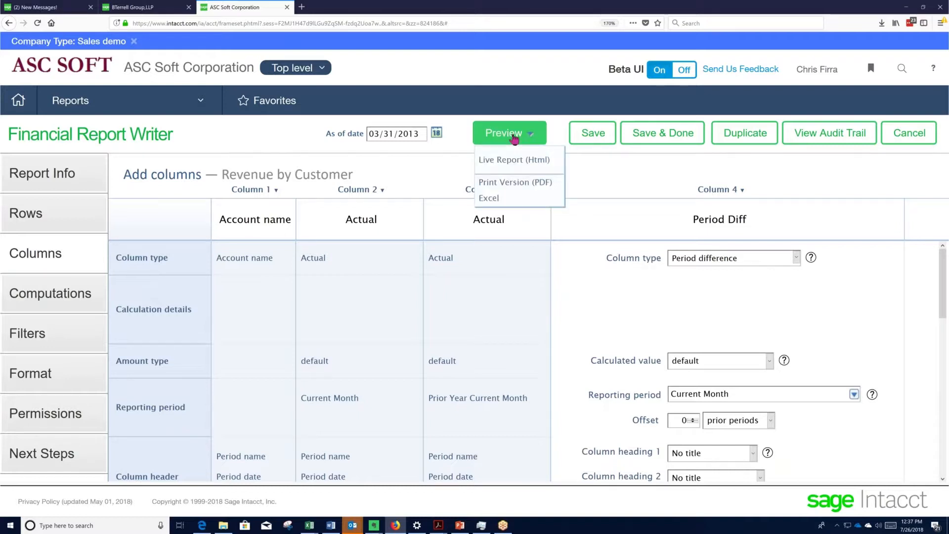
pyautogui.click(507, 163)
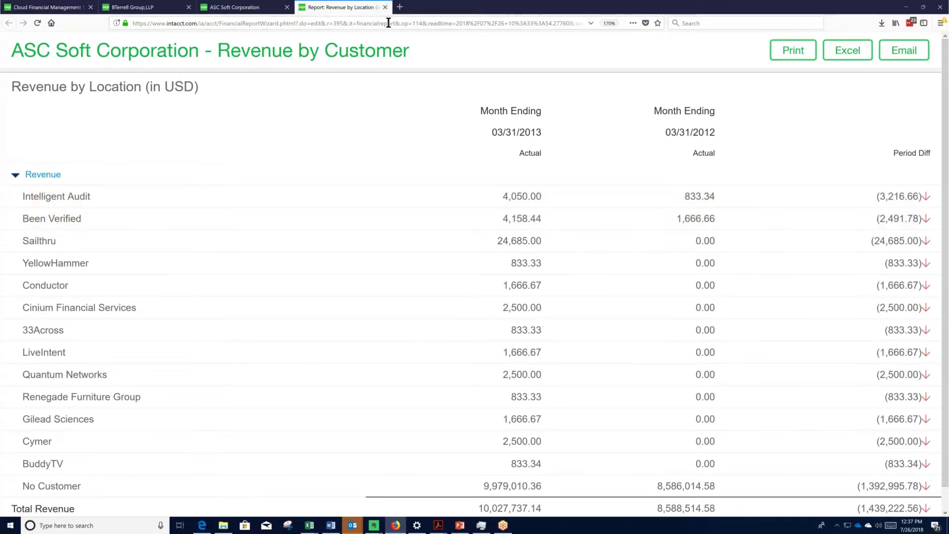
pyautogui.click(384, 8)
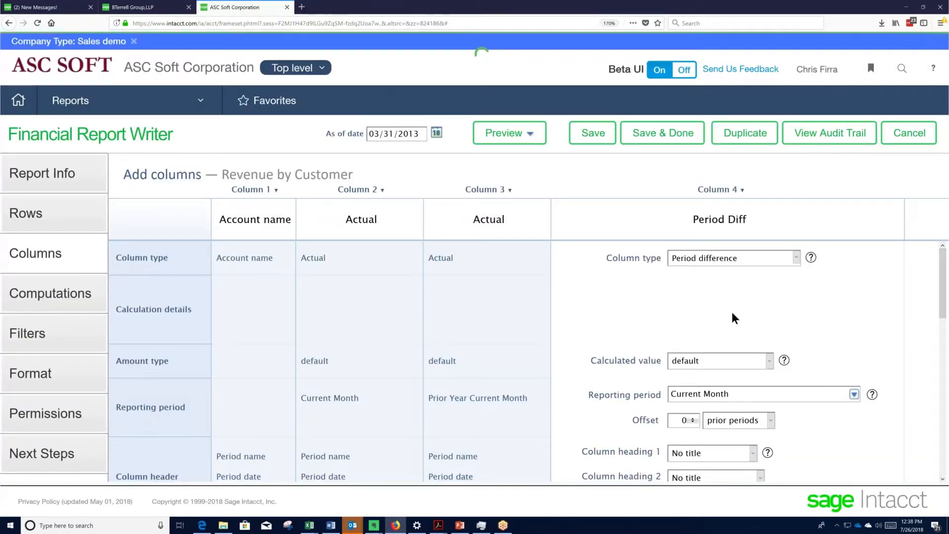
# Set the Period Diff column's reporting period to Prior Year Current Month
pyautogui.scroll(-2, 795, 329)
pyautogui.scroll(-2, 859, 262)
pyautogui.scroll(2, 847, 277)
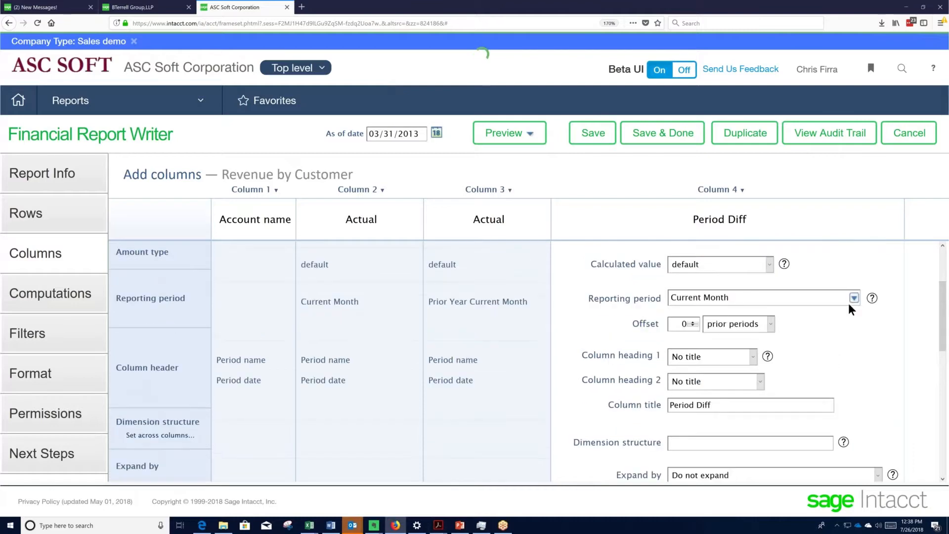
pyautogui.click(855, 318)
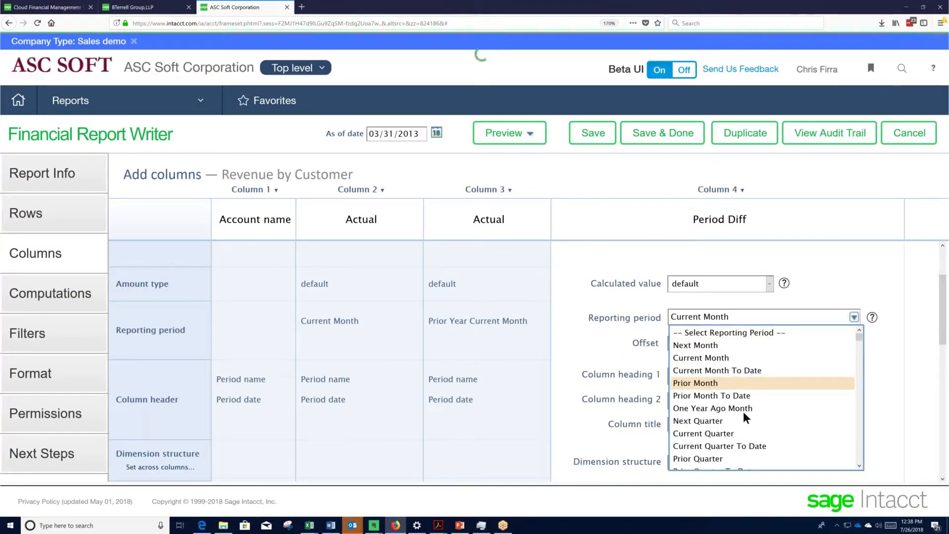
pyautogui.scroll(-2, 764, 448)
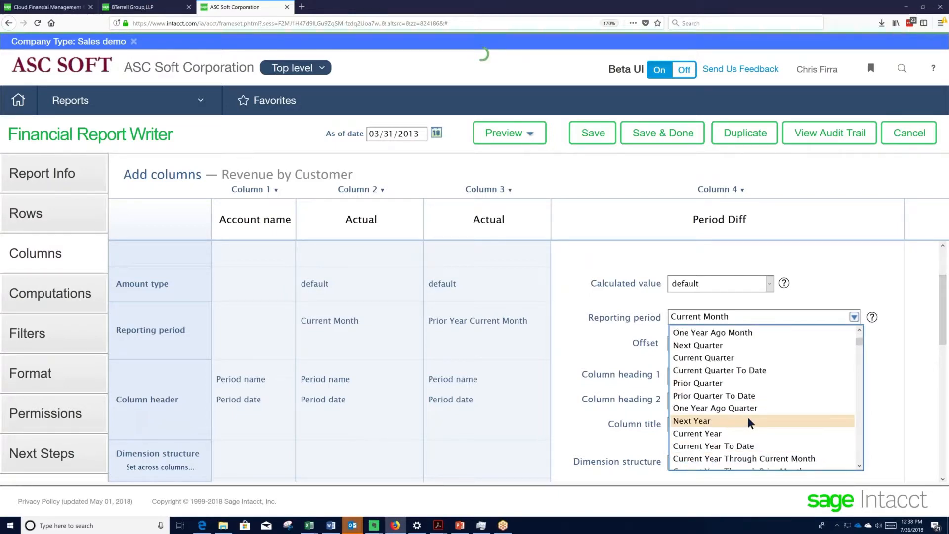
pyautogui.scroll(4, 748, 417)
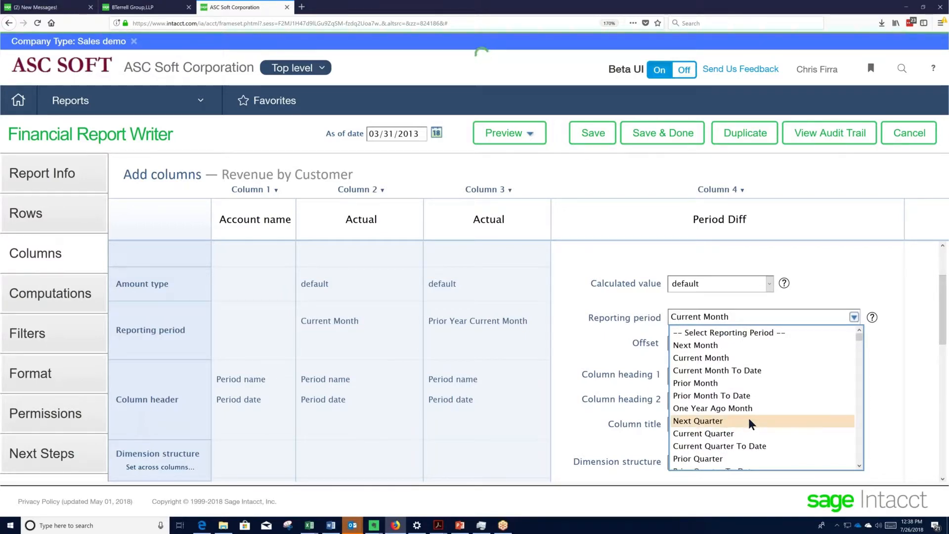
pyautogui.scroll(-3, 748, 421)
pyautogui.scroll(-3, 751, 424)
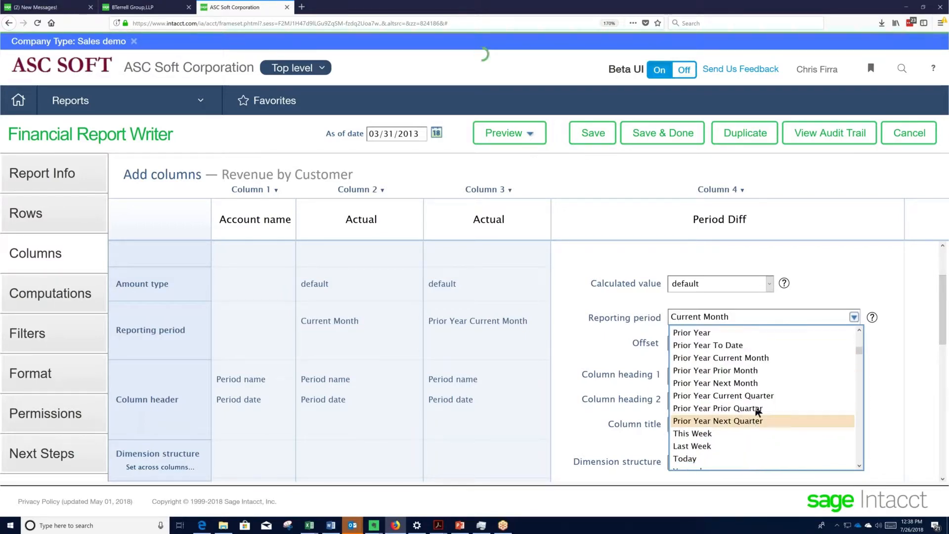
pyautogui.click(767, 359)
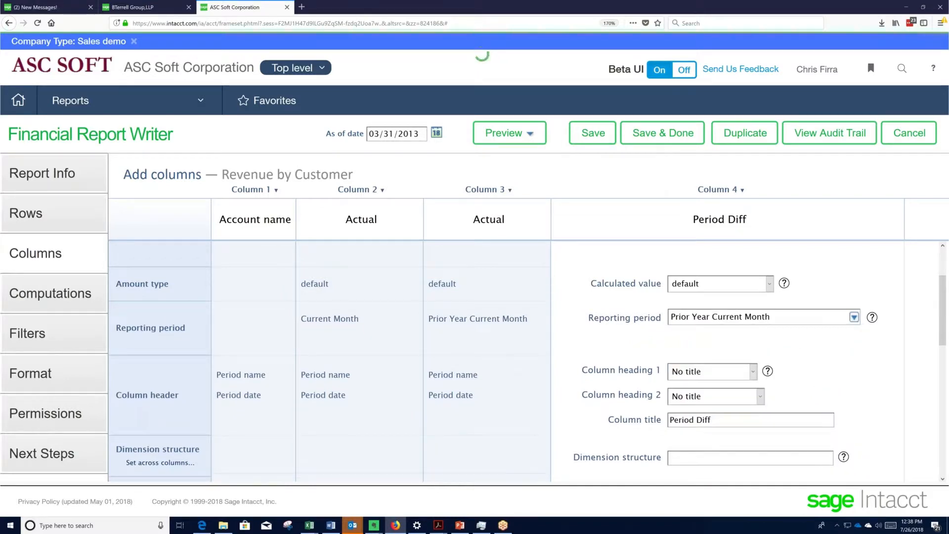
# Preview the report as a live HTML report, then check the Period Diff column's heading, expand, show-as and reporting book settings
pyautogui.click(512, 135)
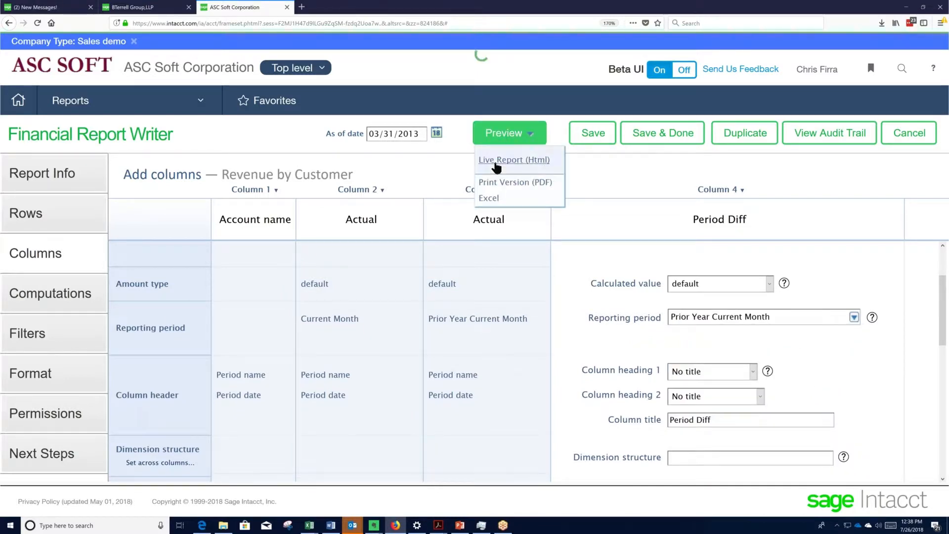
pyautogui.click(495, 163)
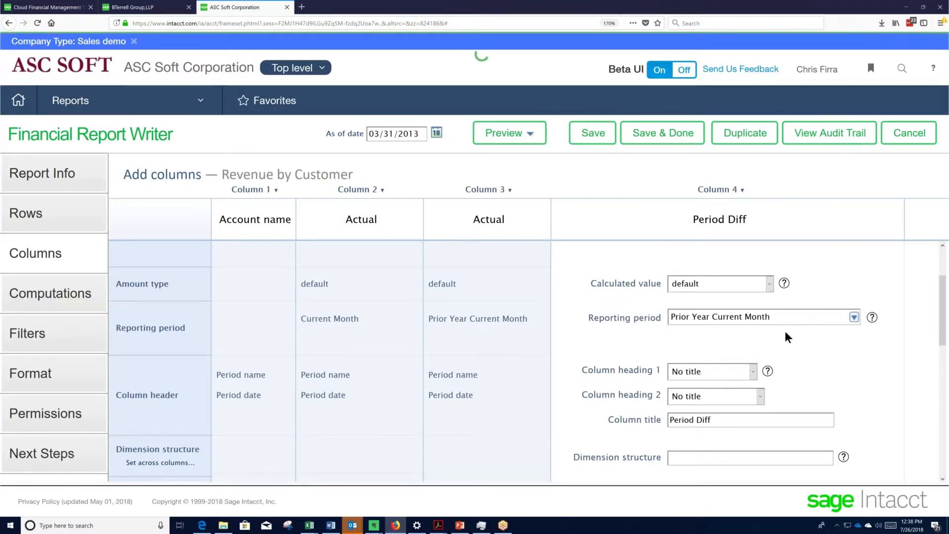
pyautogui.scroll(-5, 803, 349)
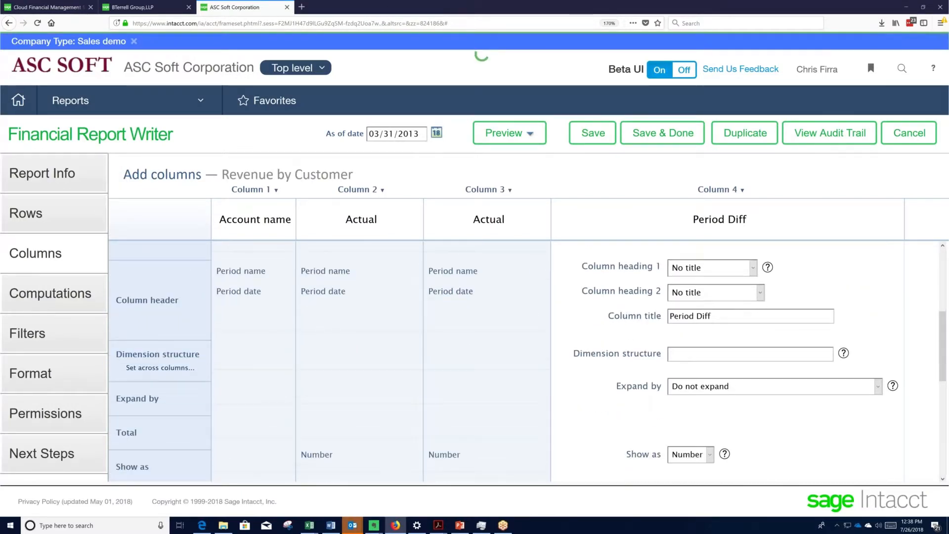
pyautogui.scroll(3, 803, 350)
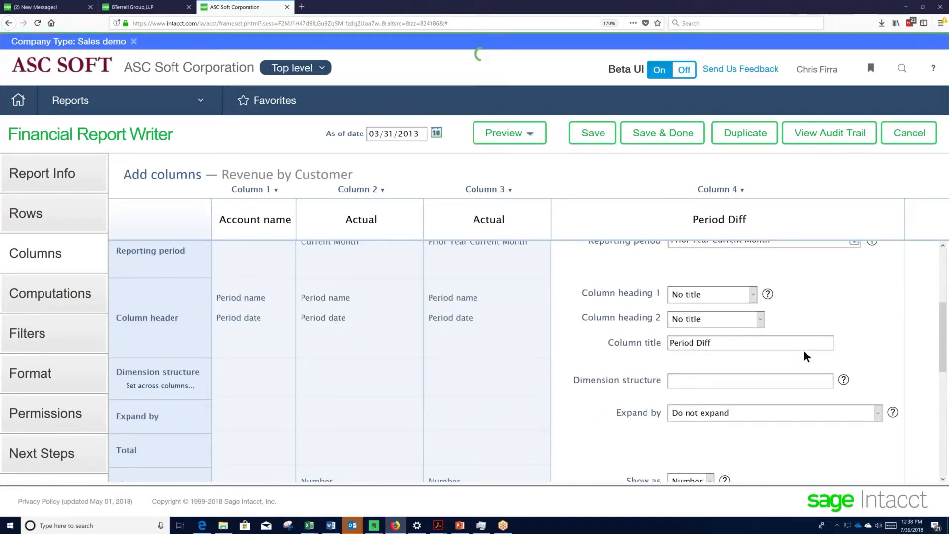
pyautogui.scroll(-4, 803, 350)
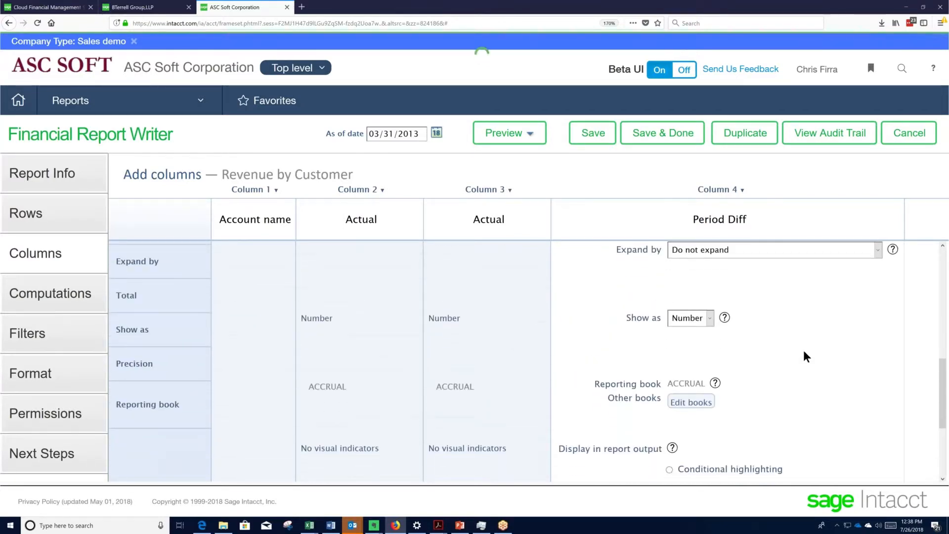
pyautogui.scroll(3, 804, 352)
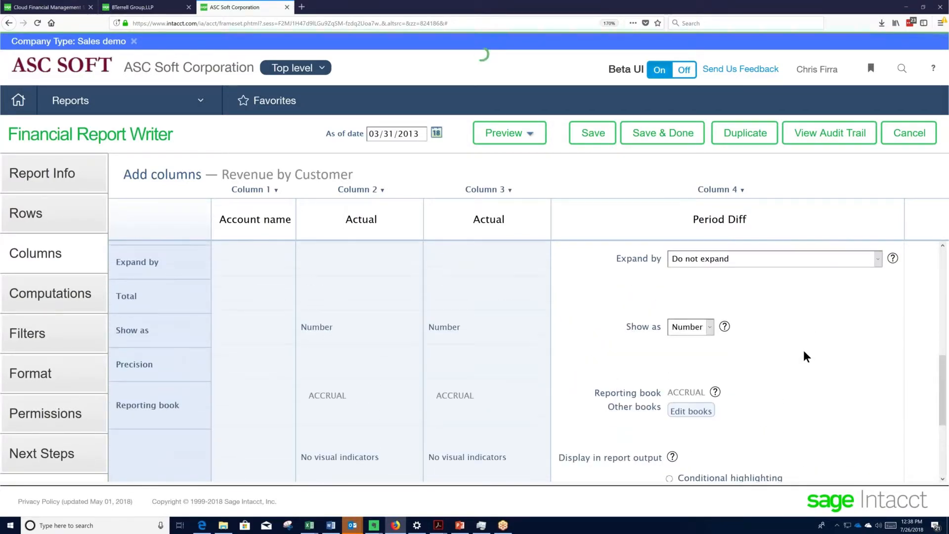
pyautogui.scroll(2, 803, 352)
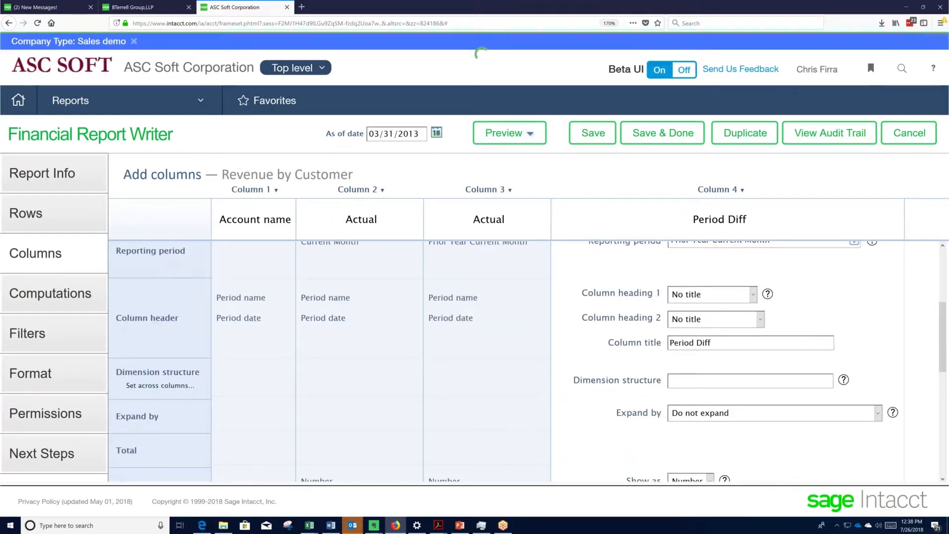
pyautogui.scroll(2, 796, 341)
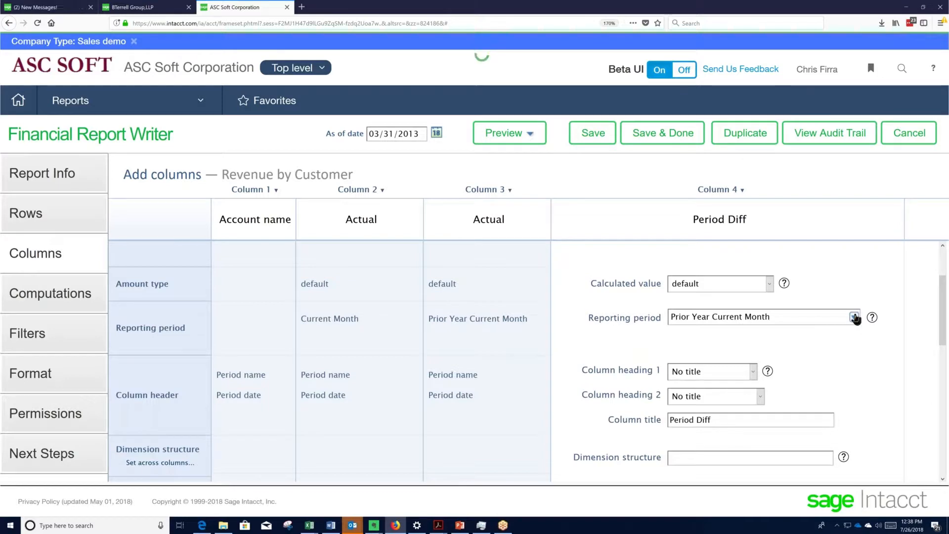
# Set the Period Diff column's calculated value to For the period and its reporting period to Current Month
pyautogui.click(769, 285)
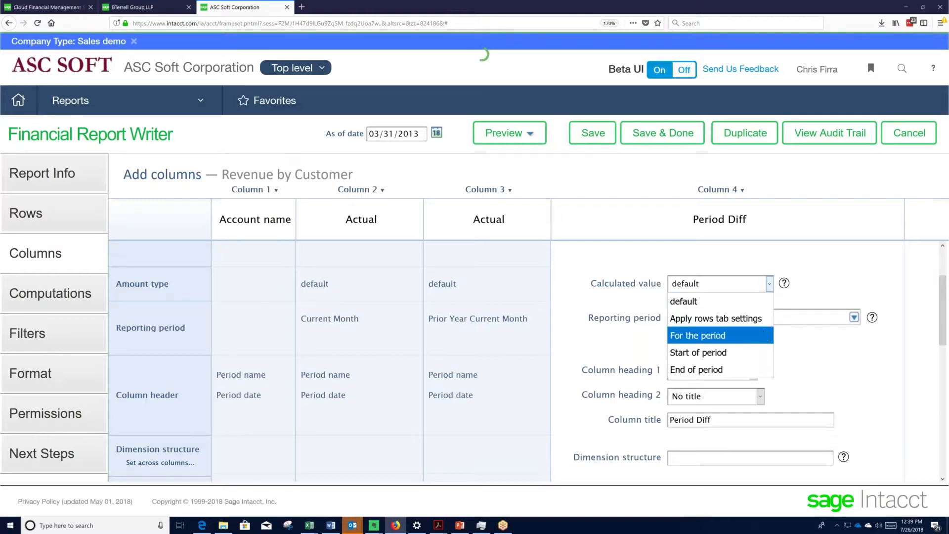
pyautogui.click(766, 336)
pyautogui.click(854, 317)
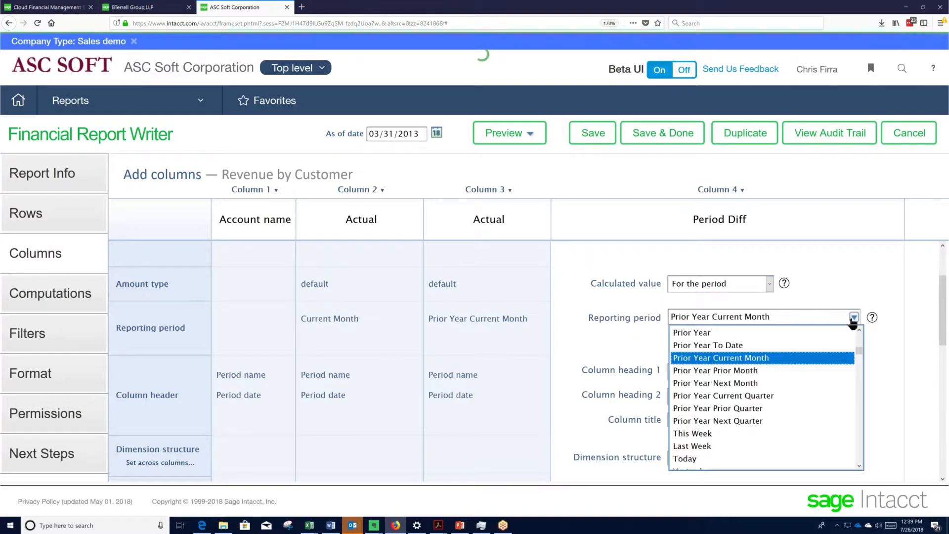
pyautogui.scroll(3, 858, 348)
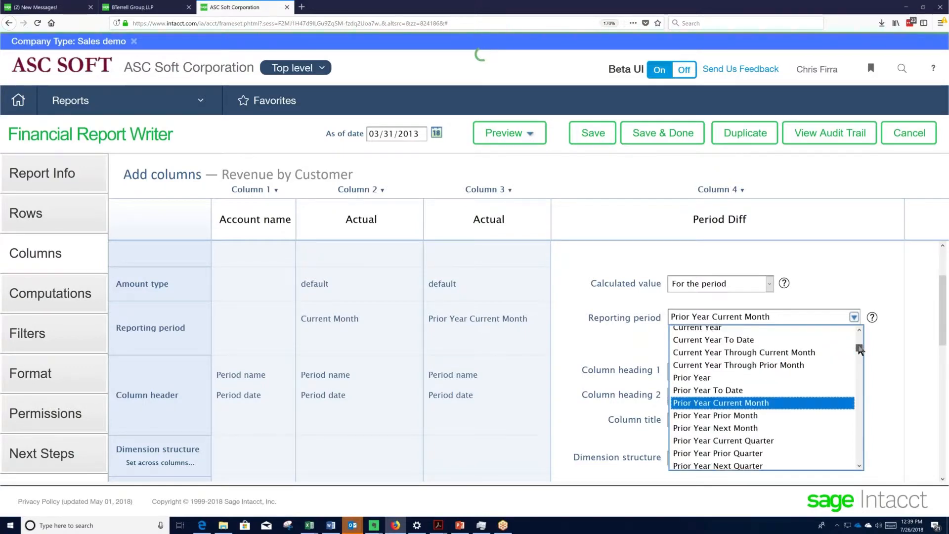
pyautogui.scroll(2, 859, 346)
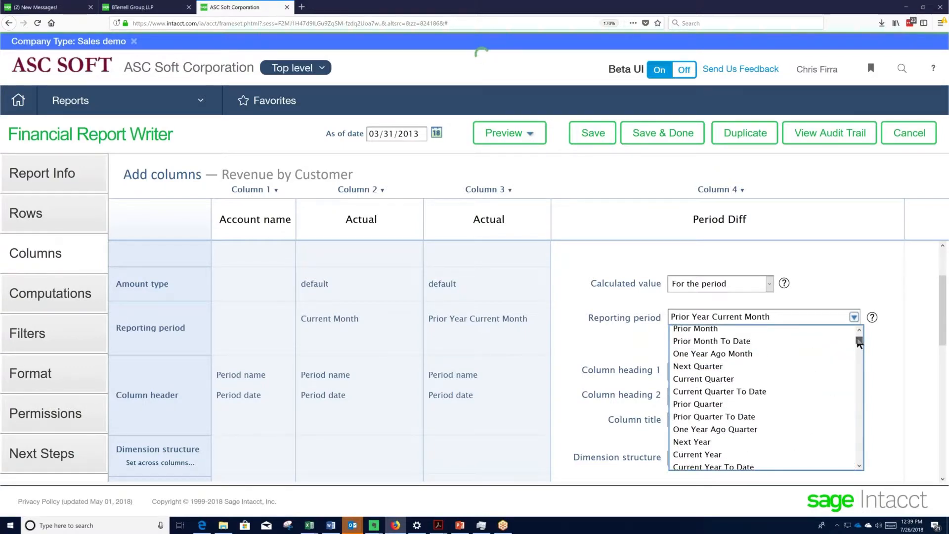
pyautogui.scroll(1, 785, 341)
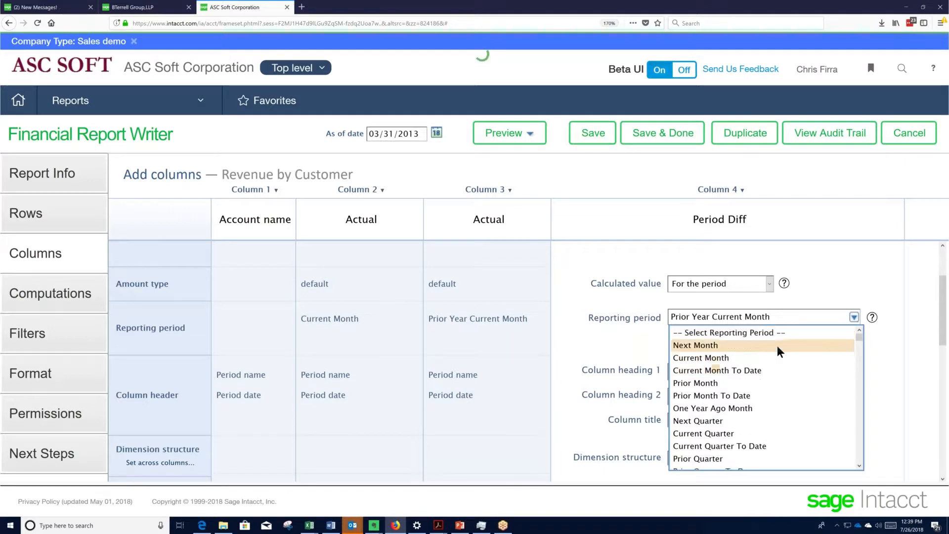
pyautogui.click(770, 358)
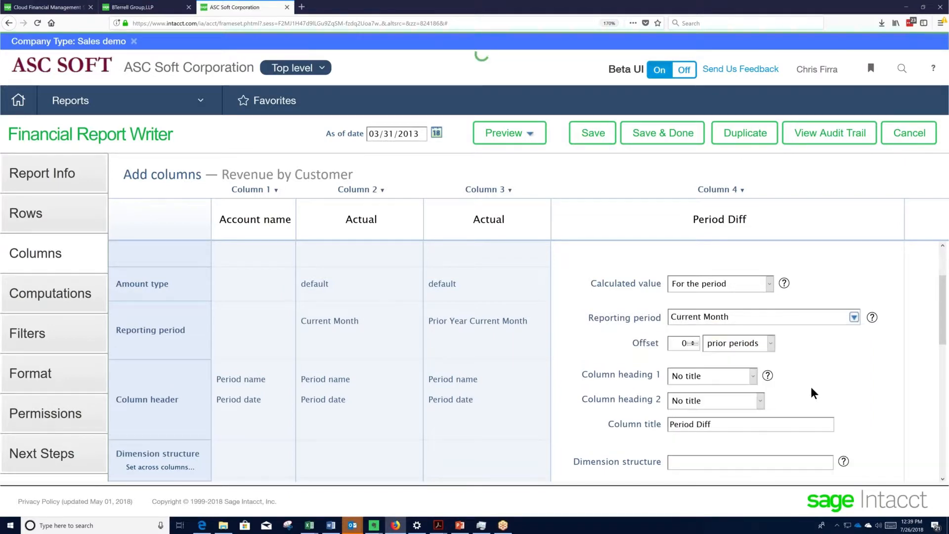
# Preview the updated report as live HTML, compare the two months with the Period Diff amounts down to Total Revenue, and close it
pyautogui.click(518, 137)
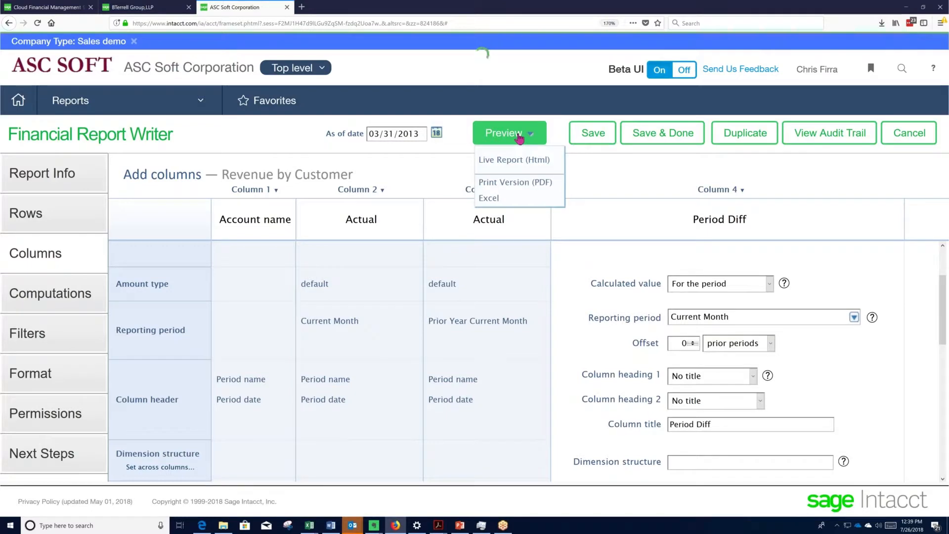
pyautogui.click(508, 160)
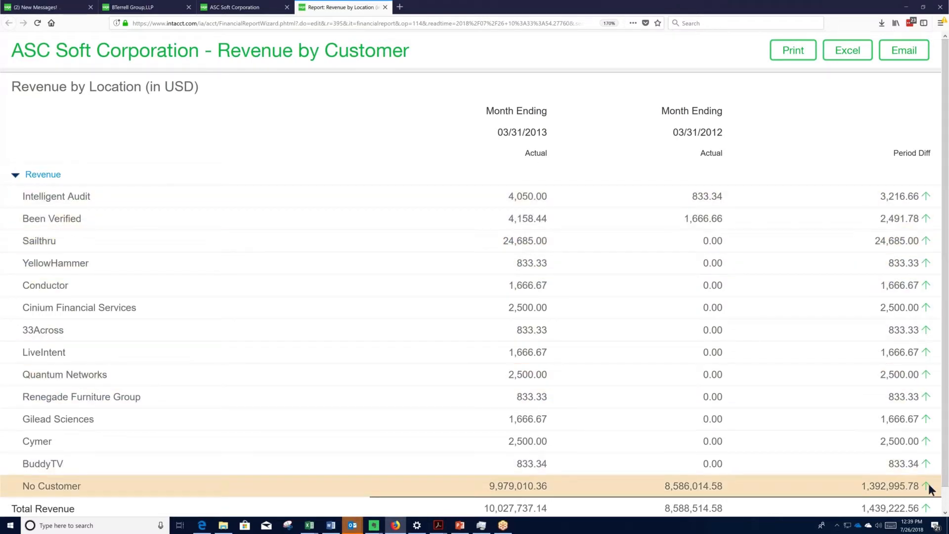
pyautogui.scroll(-1, 928, 489)
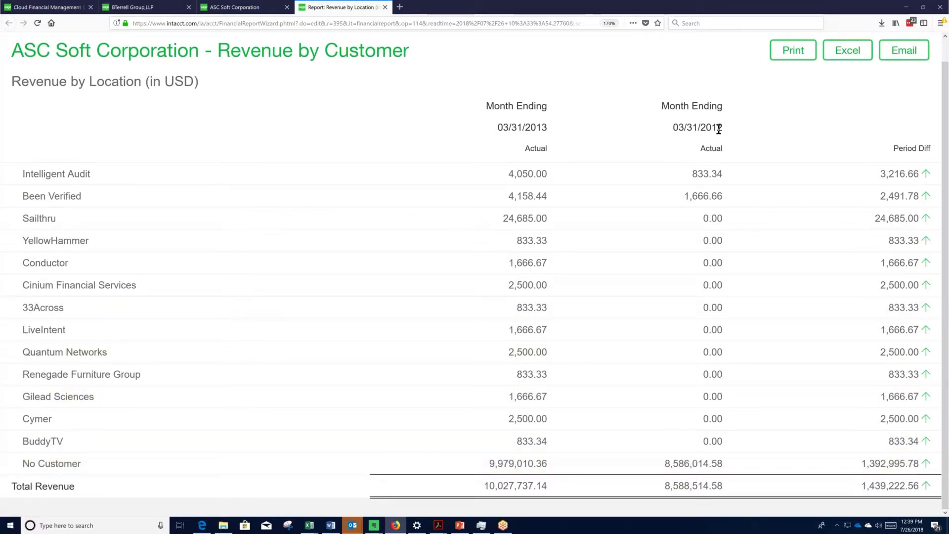
pyautogui.click(385, 8)
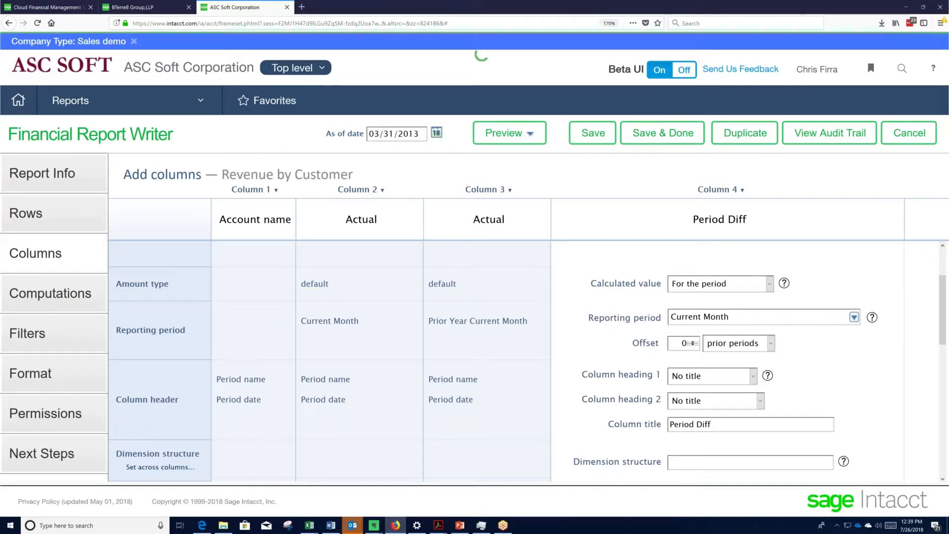
# Leave the report editor for the My Dashboards list and look through the existing dashboards
pyautogui.click(165, 110)
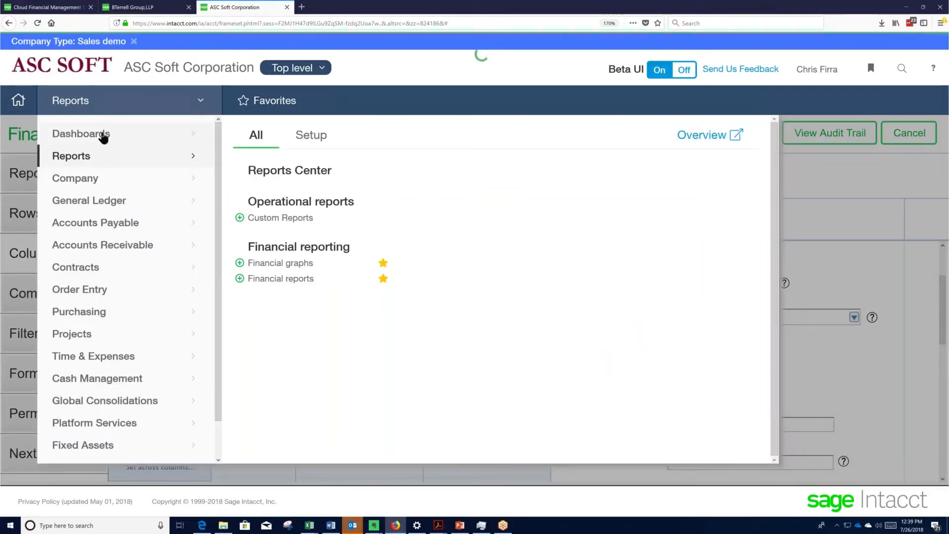
pyautogui.moveTo(103, 137)
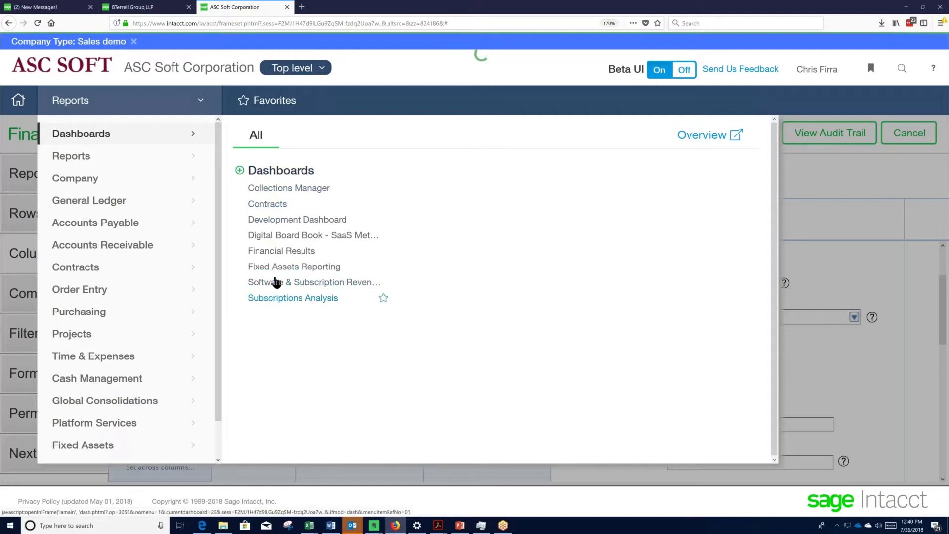
pyautogui.click(271, 172)
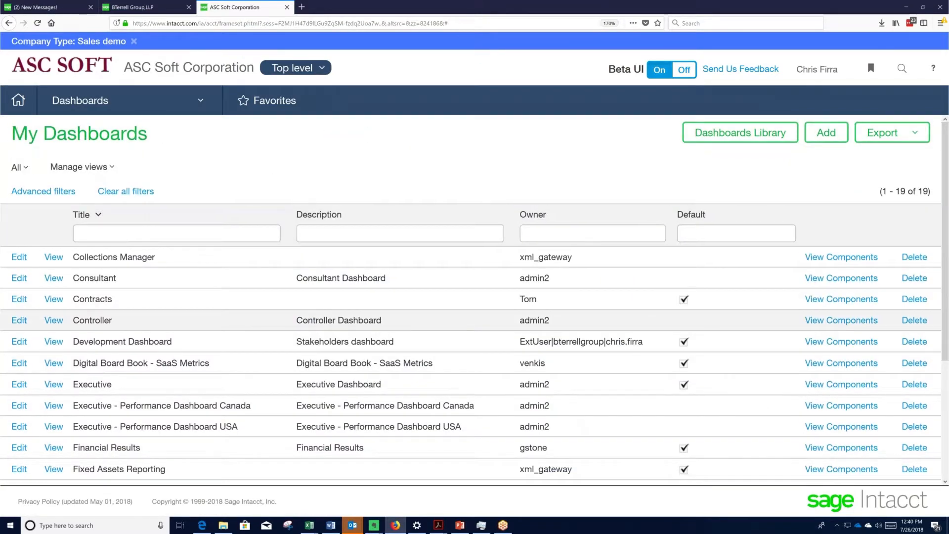
pyautogui.scroll(-3, 377, 349)
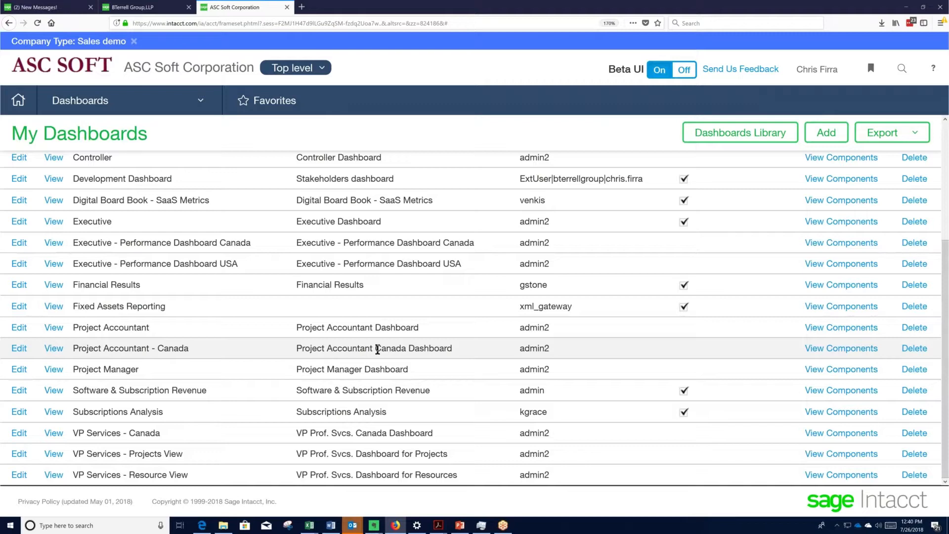
pyautogui.scroll(3, 378, 349)
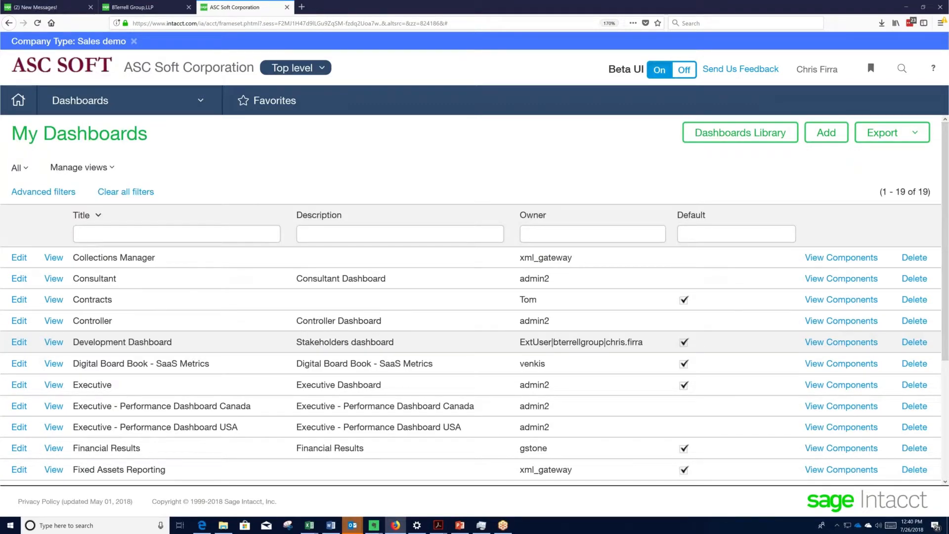
# Add a new dashboard and enter Revenue and Gross Profit Dashboard as its title
pyautogui.click(826, 134)
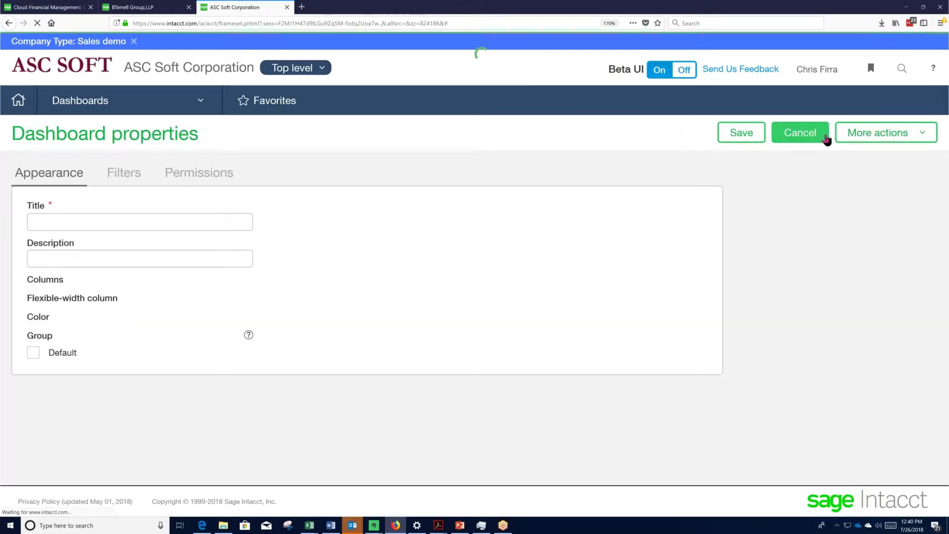
pyautogui.click(66, 220)
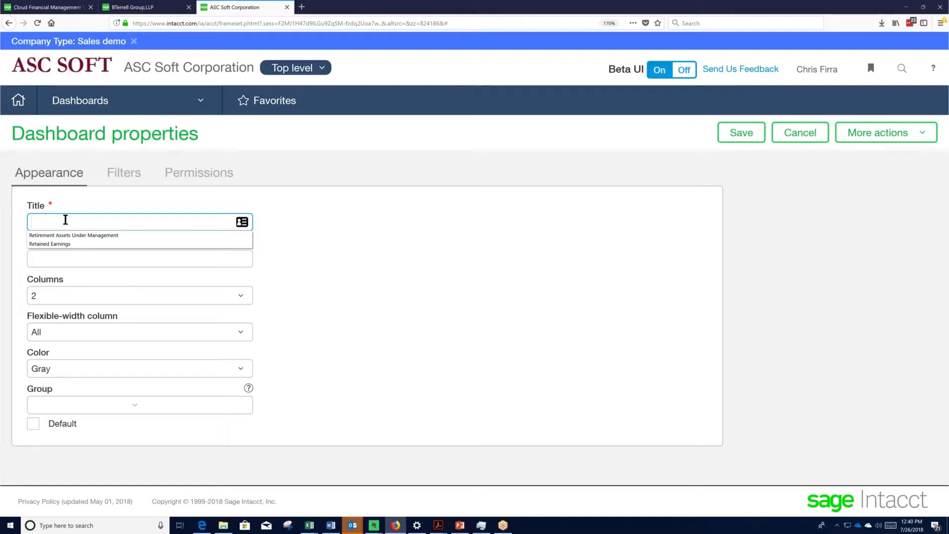
pyautogui.write('Reve')
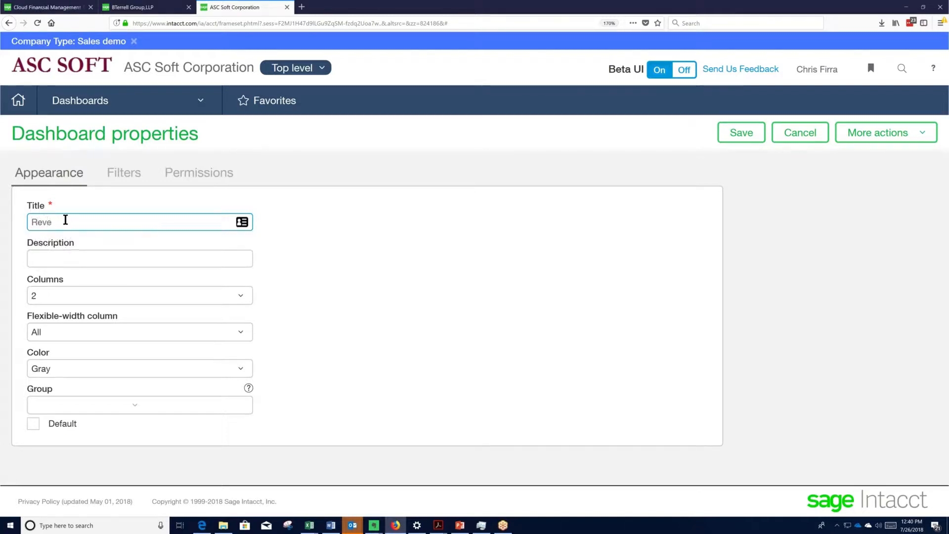
pyautogui.write('nue and Gro')
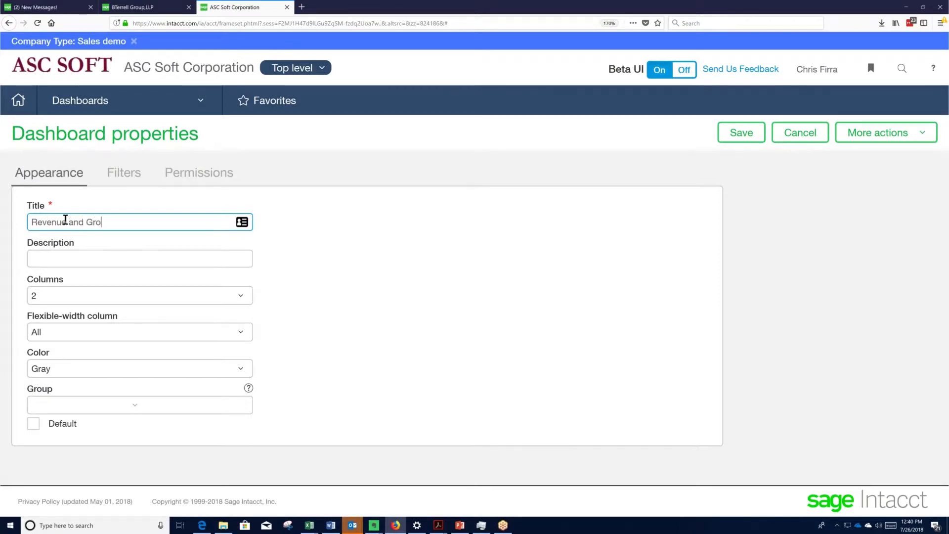
pyautogui.write('ss Profit Dashbaord')
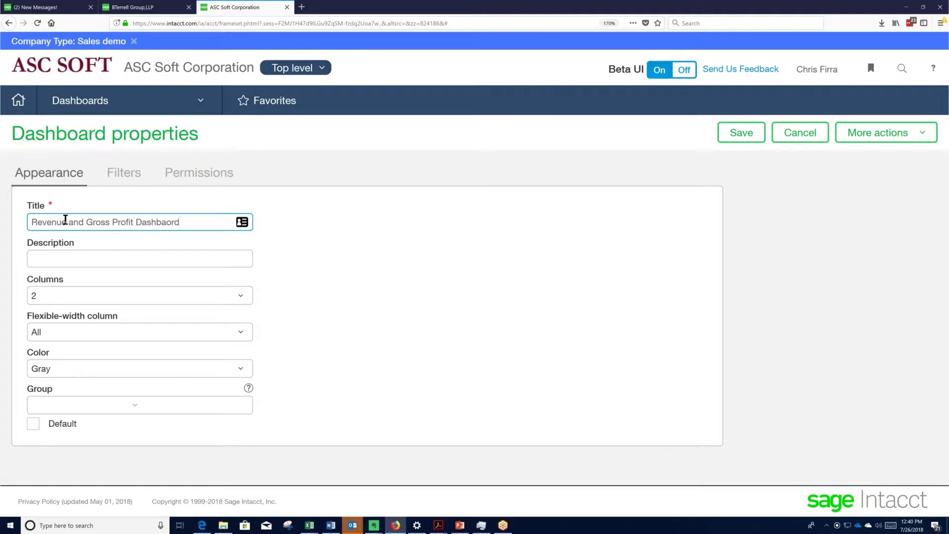
pyautogui.press('BackSpace')
pyautogui.press('BackSpace')
pyautogui.write('ard')
pyautogui.press('Tab')
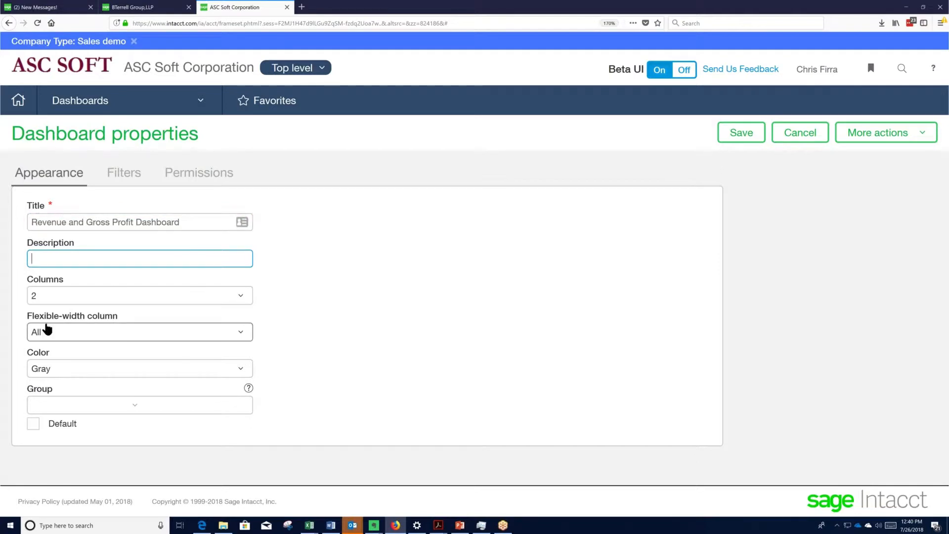
# Set the dashboard's layout to 2 columns and its color to Blue
pyautogui.click(242, 296)
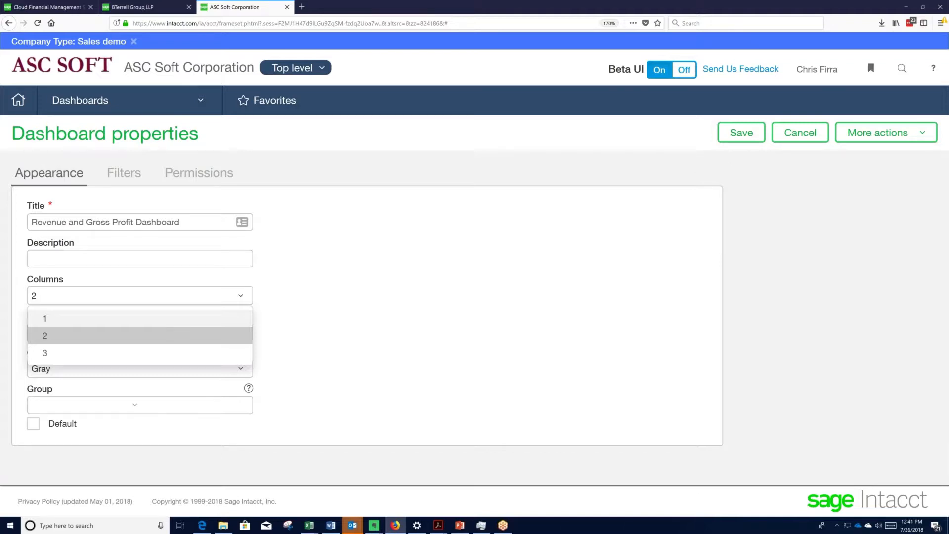
pyautogui.click(169, 320)
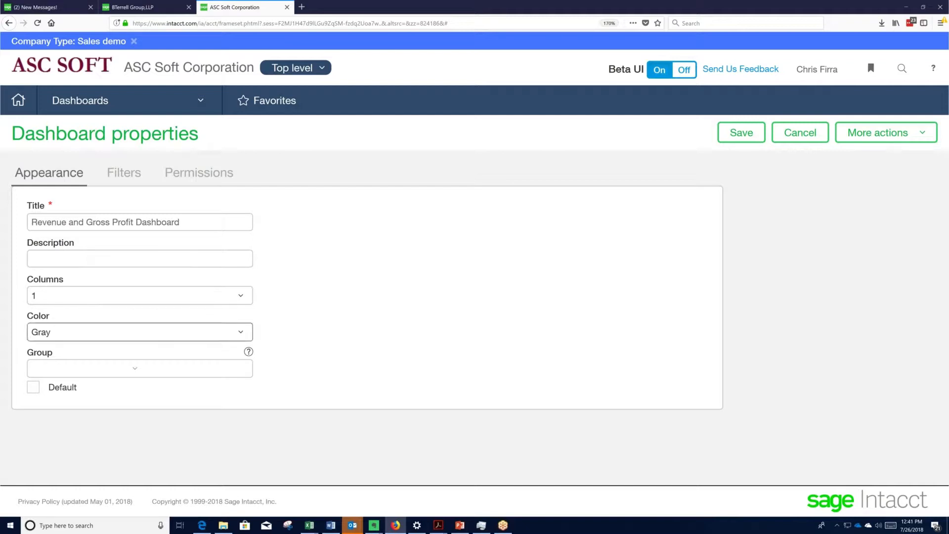
pyautogui.click(239, 296)
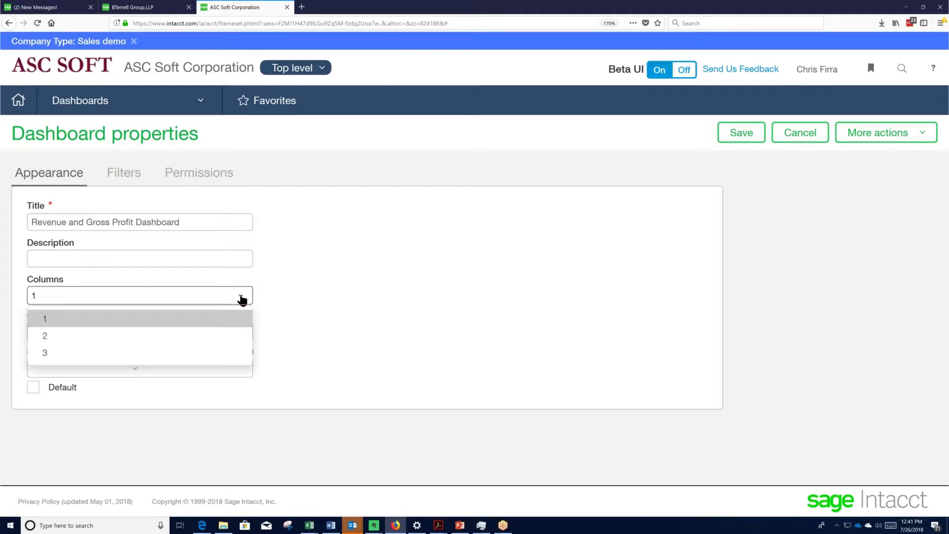
pyautogui.click(144, 341)
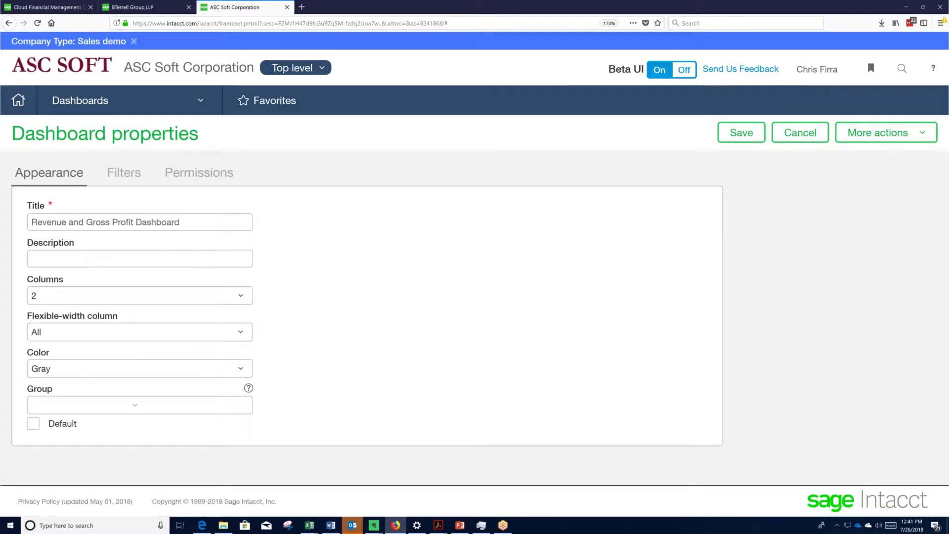
pyautogui.click(240, 370)
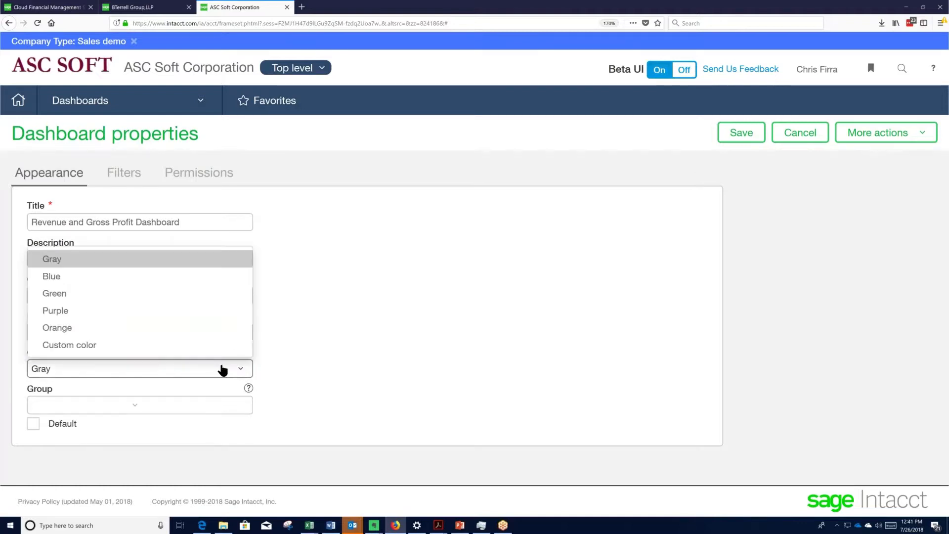
pyautogui.click(57, 277)
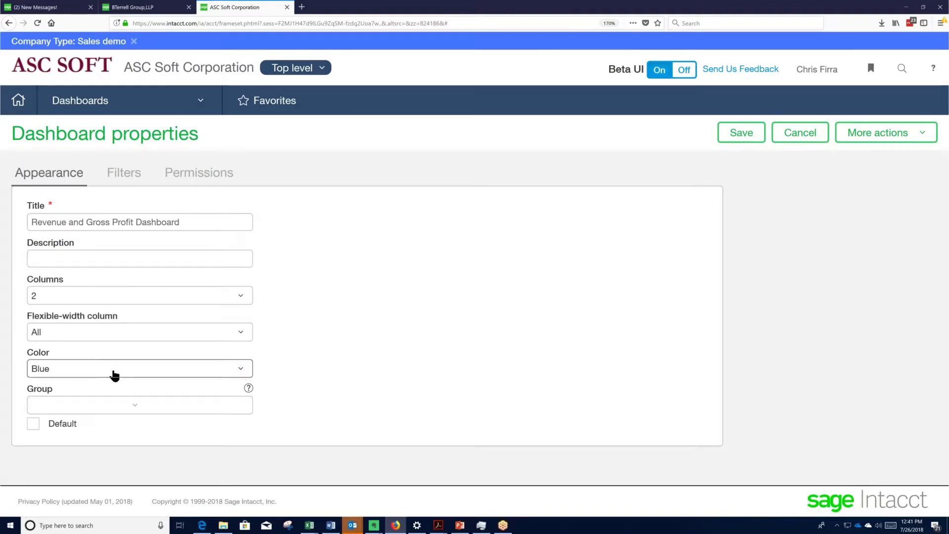
# Enable the As of date, Location and Line of Business filters for the dashboard
pyautogui.click(121, 177)
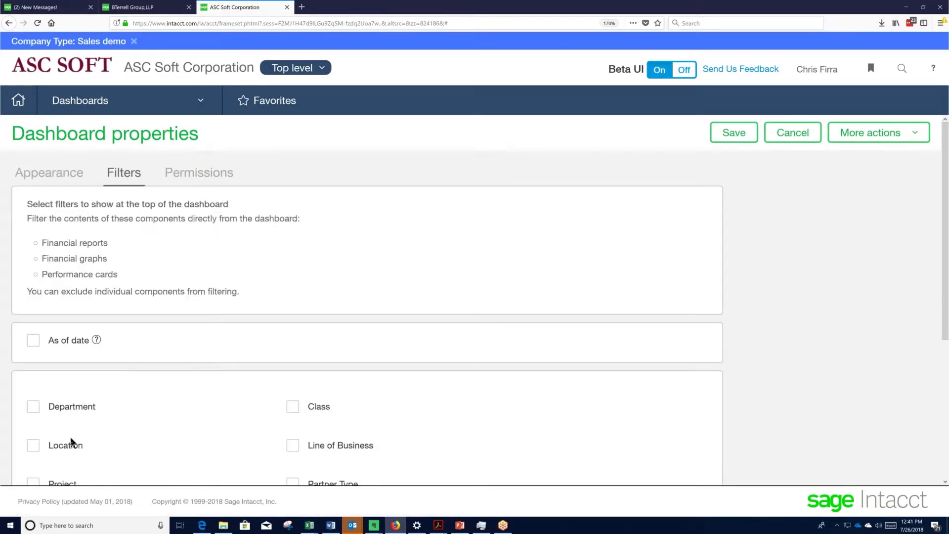
pyautogui.click(33, 446)
pyautogui.click(33, 339)
pyautogui.scroll(-3, 190, 418)
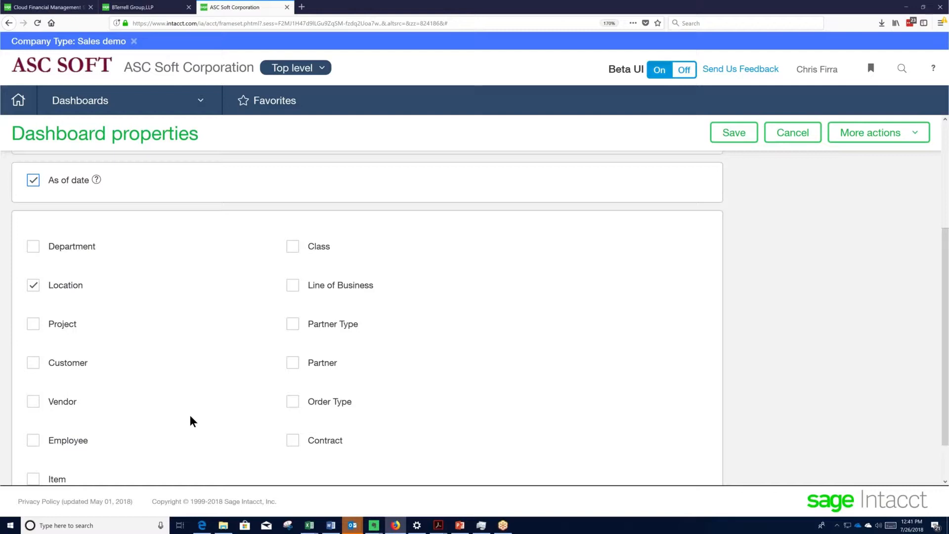
pyautogui.scroll(-1, 191, 417)
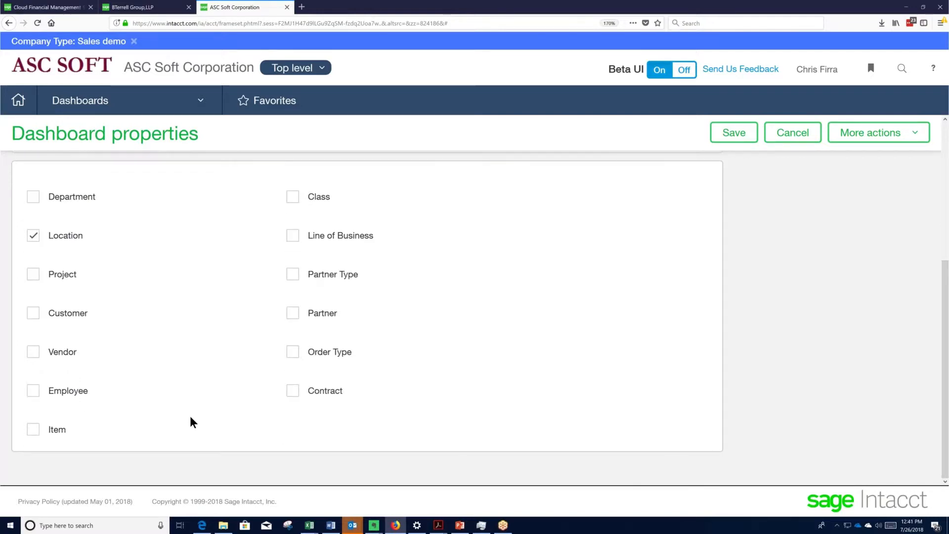
pyautogui.scroll(3, 191, 417)
pyautogui.scroll(1, 190, 416)
pyautogui.scroll(-2, 190, 417)
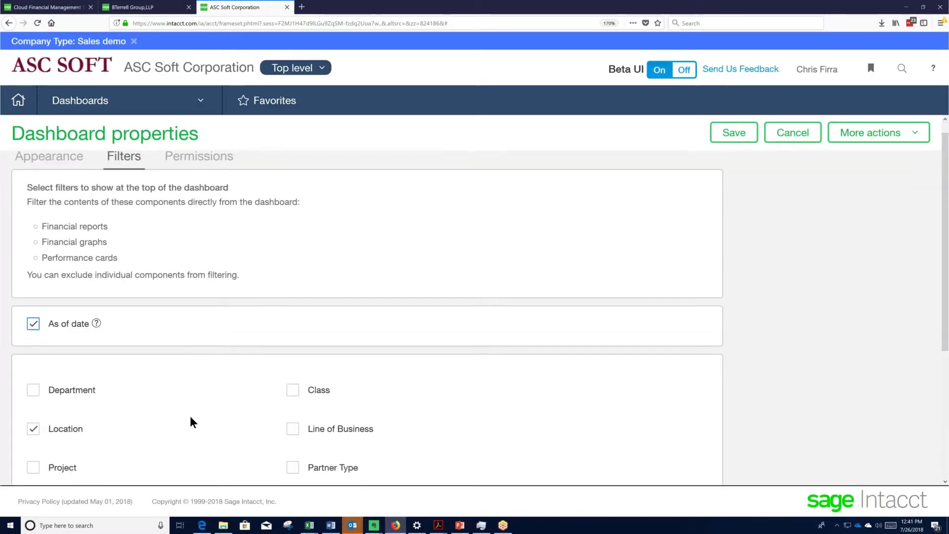
pyautogui.click(294, 366)
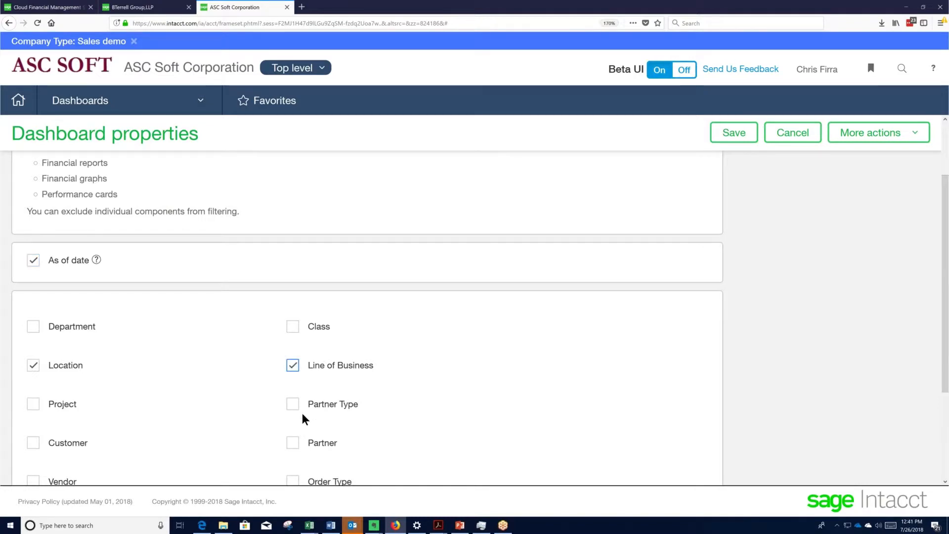
pyautogui.scroll(1, 301, 413)
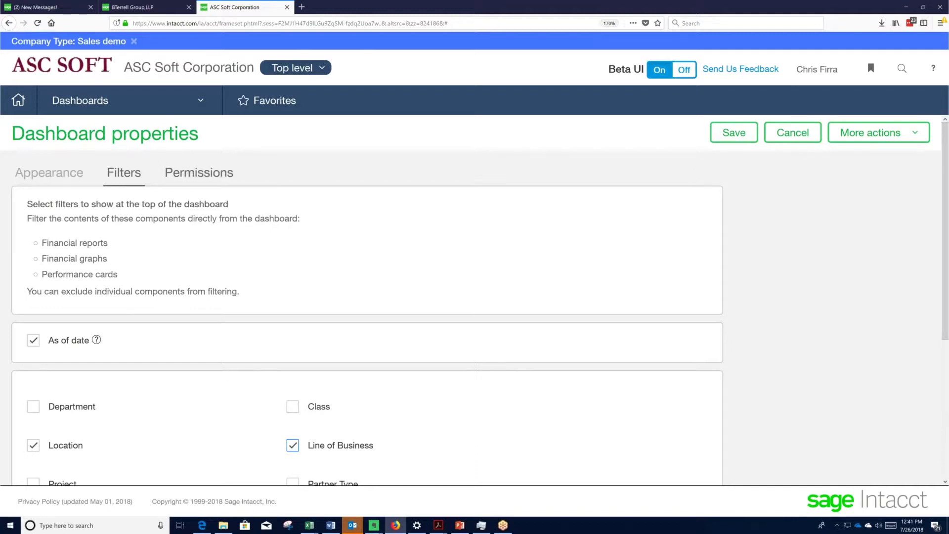
# Set the Everyone group's access rights on the dashboard to Allow and save the dashboard properties
pyautogui.click(199, 173)
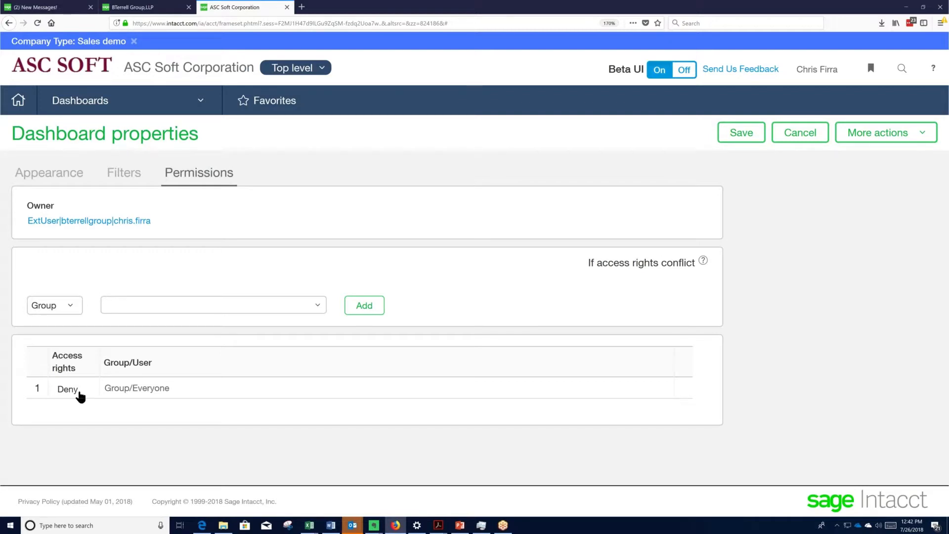
pyautogui.click(79, 390)
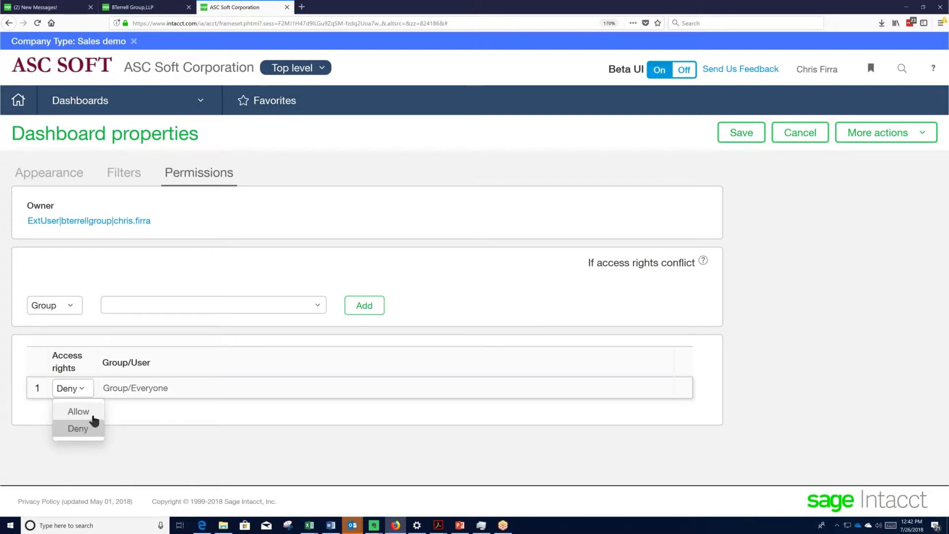
pyautogui.click(90, 414)
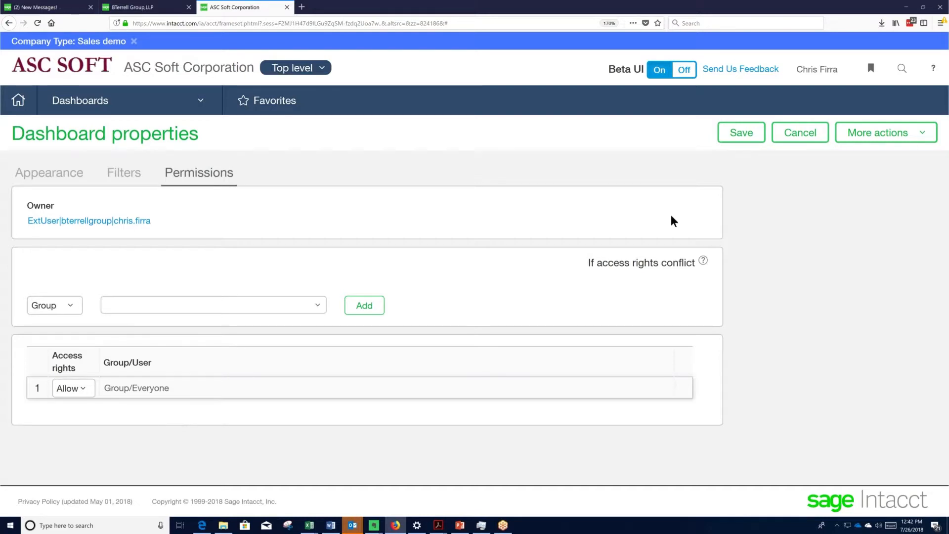
pyautogui.click(745, 131)
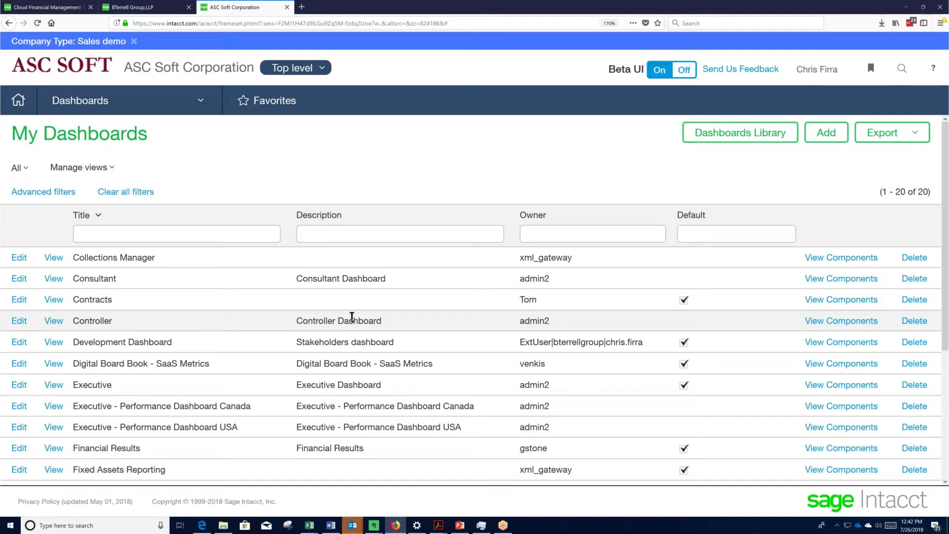
# Filter the dashboards list by the title Revenue and open the components of the Revenue and Gross Profit Dashboard
pyautogui.scroll(-3, 352, 316)
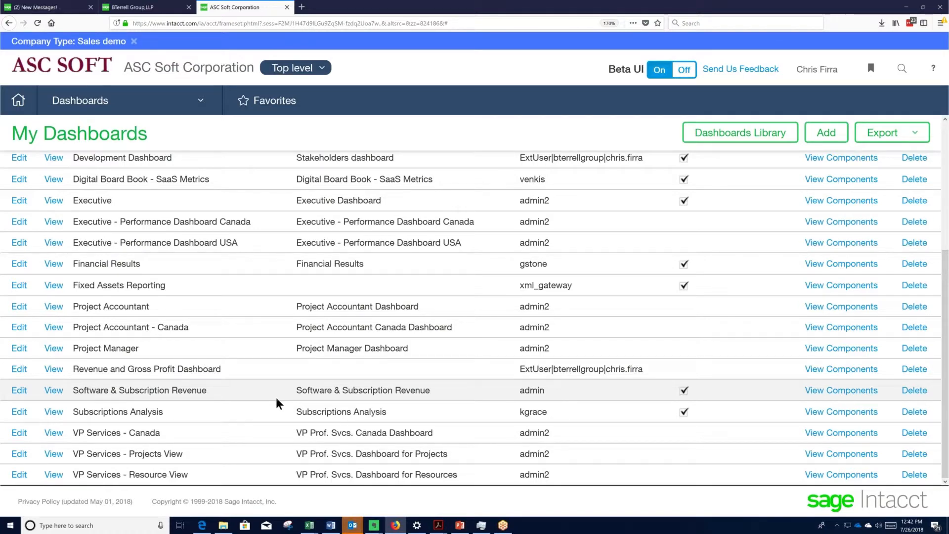
pyautogui.scroll(4, 276, 397)
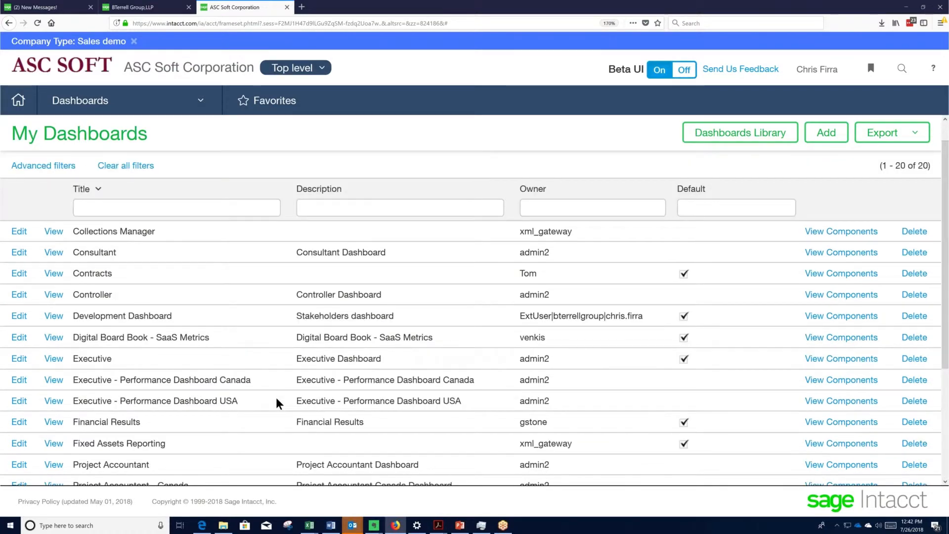
pyautogui.click(157, 205)
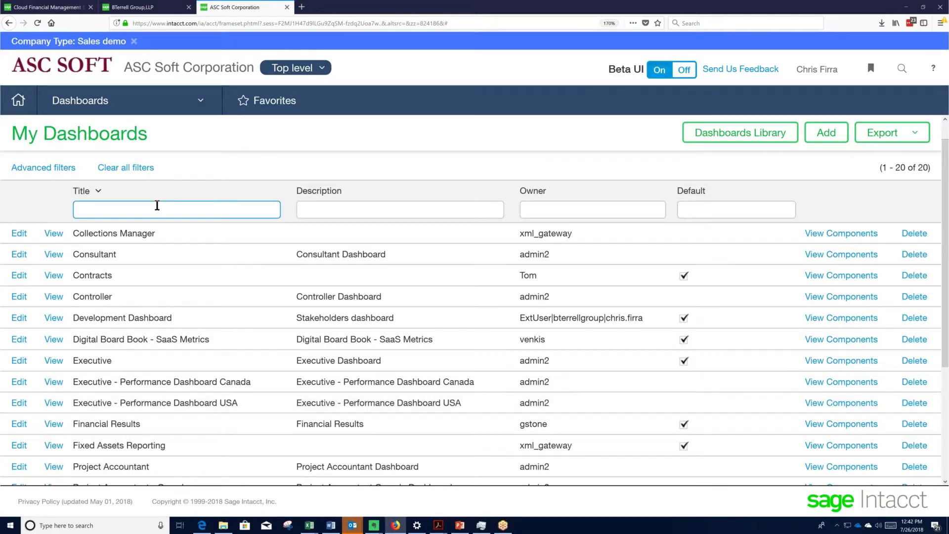
pyautogui.write('Revenue')
pyautogui.press('Return')
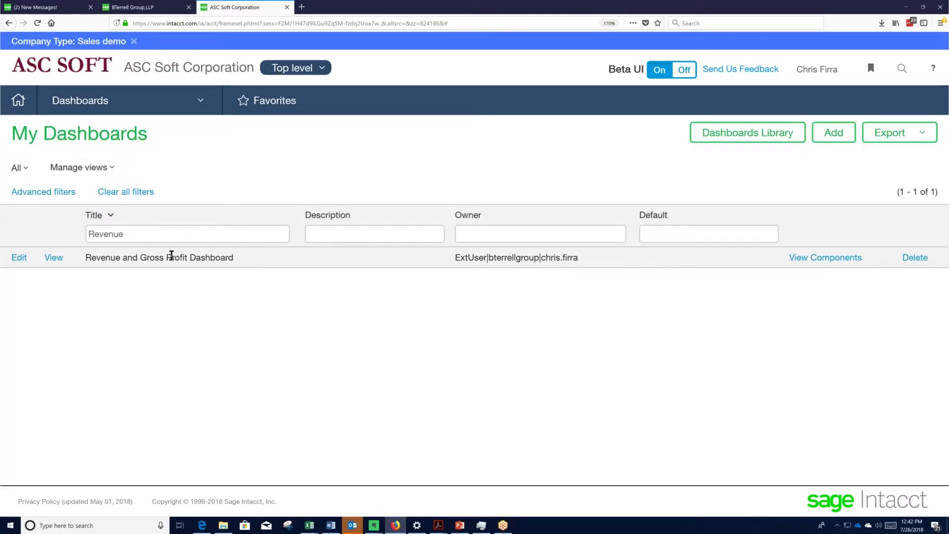
pyautogui.click(816, 259)
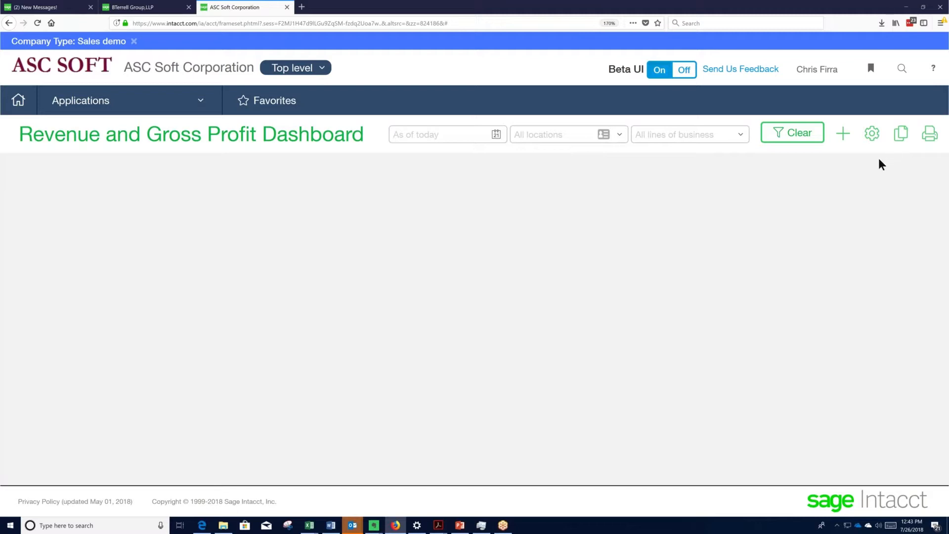
# Add a dashboard component of type Report, with Financial report as its report type
pyautogui.click(842, 136)
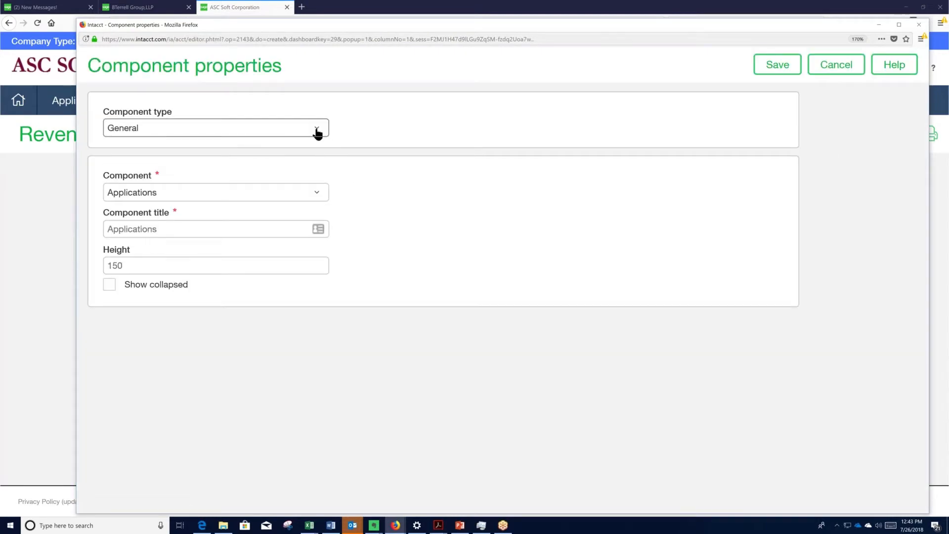
pyautogui.click(317, 132)
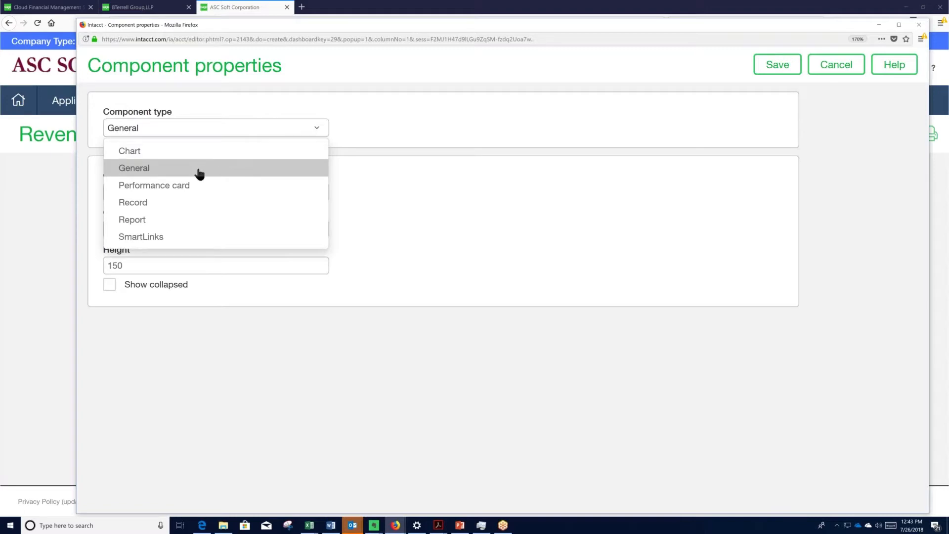
pyautogui.click(161, 221)
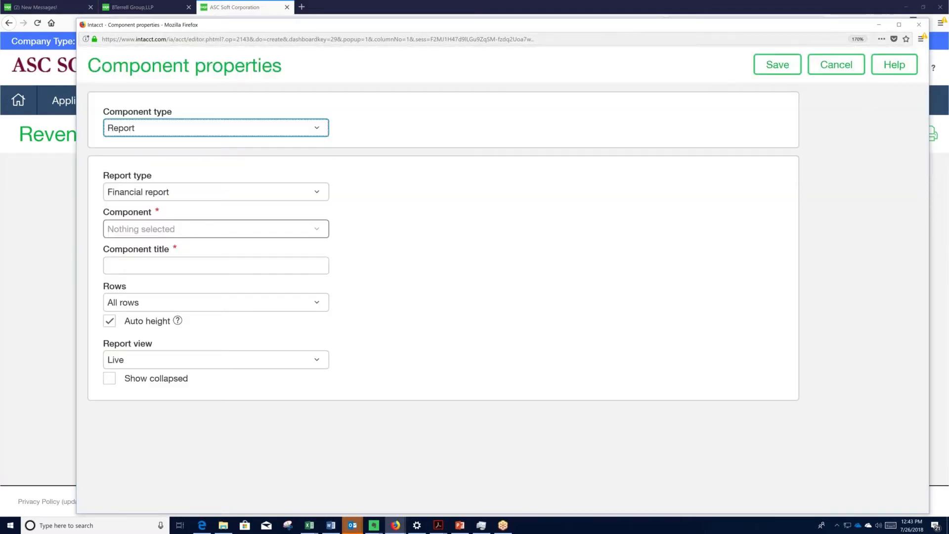
pyautogui.click(318, 197)
pyautogui.click(318, 196)
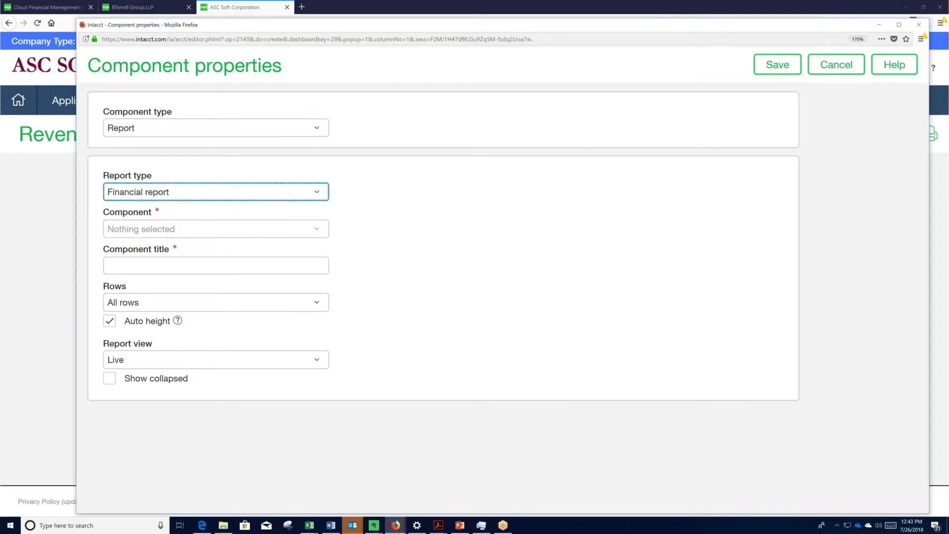
# Choose Financials -- Revenue Top 5 Customers as the report for the component and save it
pyautogui.click(300, 235)
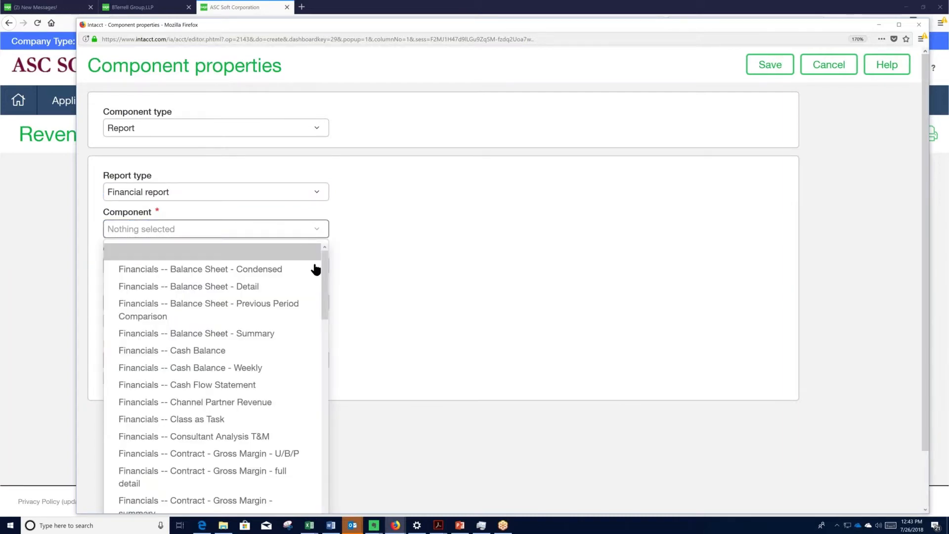
pyautogui.scroll(-1, 318, 300)
pyautogui.moveTo(318, 300); pyautogui.dragTo(324, 493)
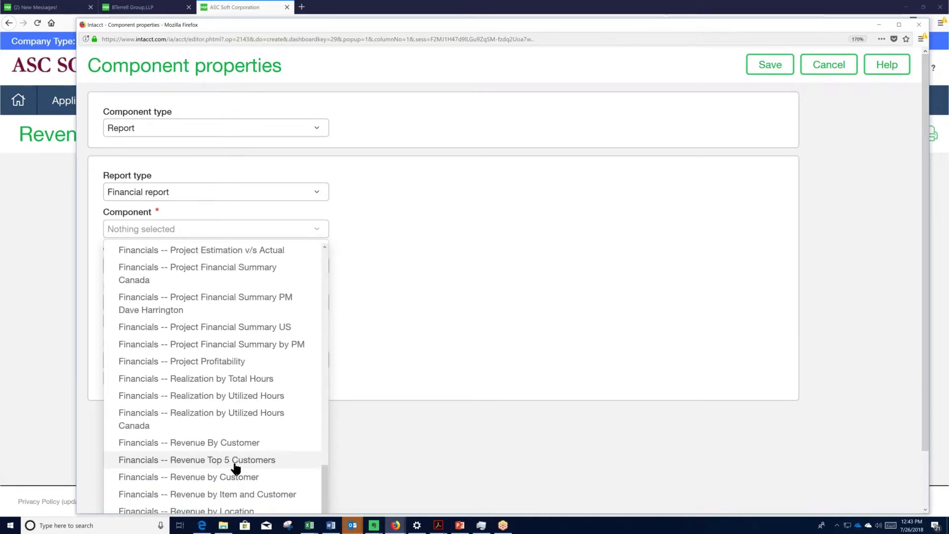
pyautogui.click(235, 465)
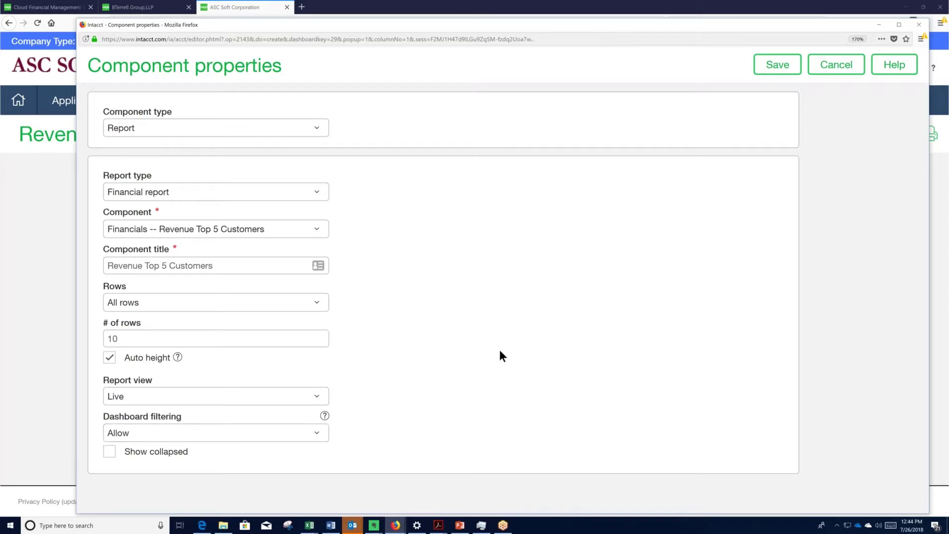
pyautogui.click(777, 64)
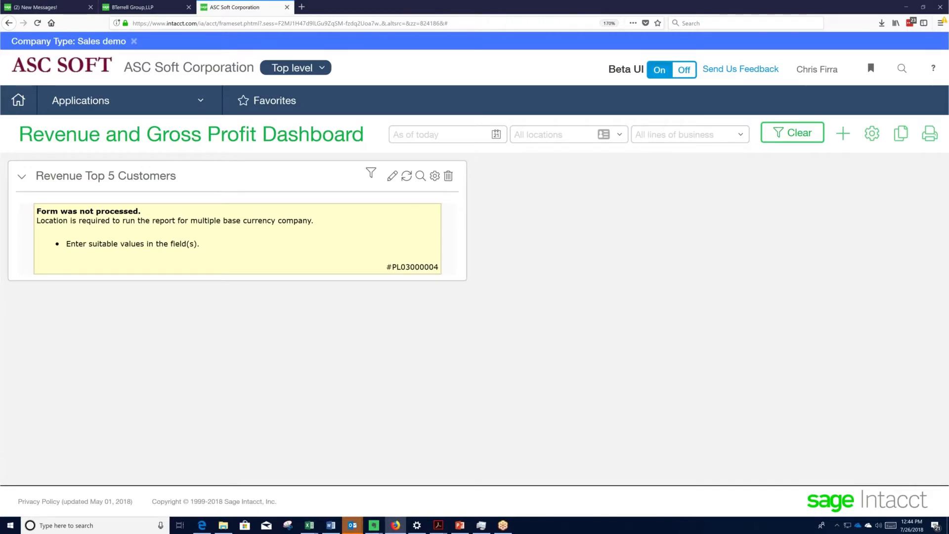
# Filter the dashboard by location 100--ASC USA and apply the filter
pyautogui.click(563, 134)
pyautogui.write('100--ASC USA')
pyautogui.press('Tab')
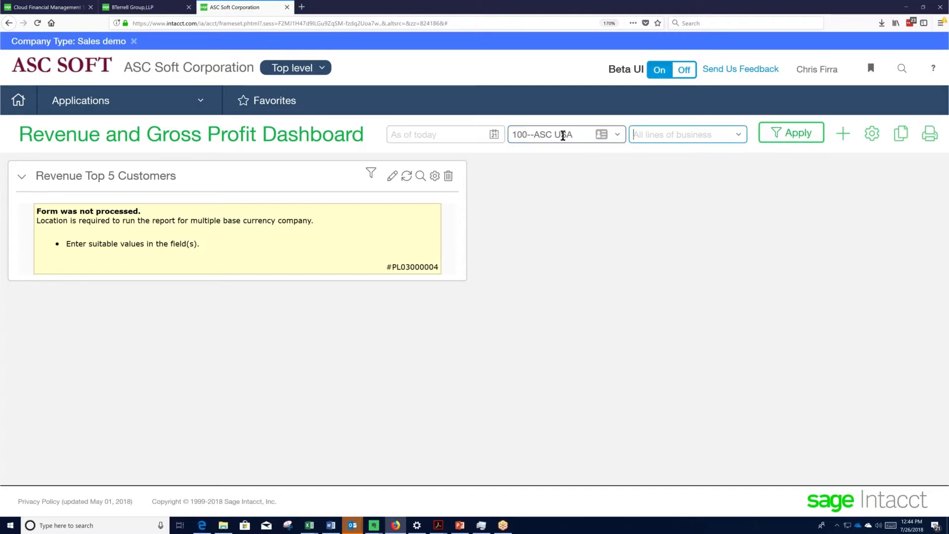
pyautogui.click(775, 139)
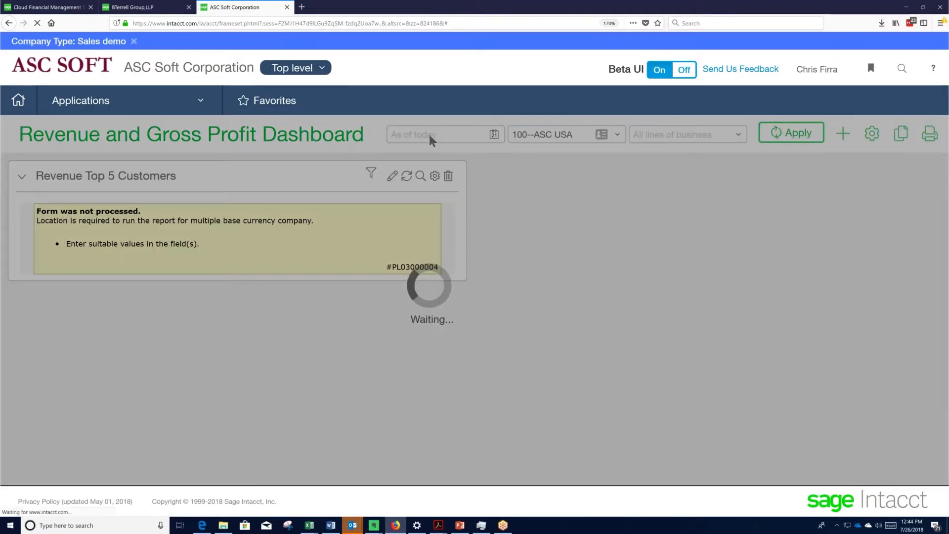
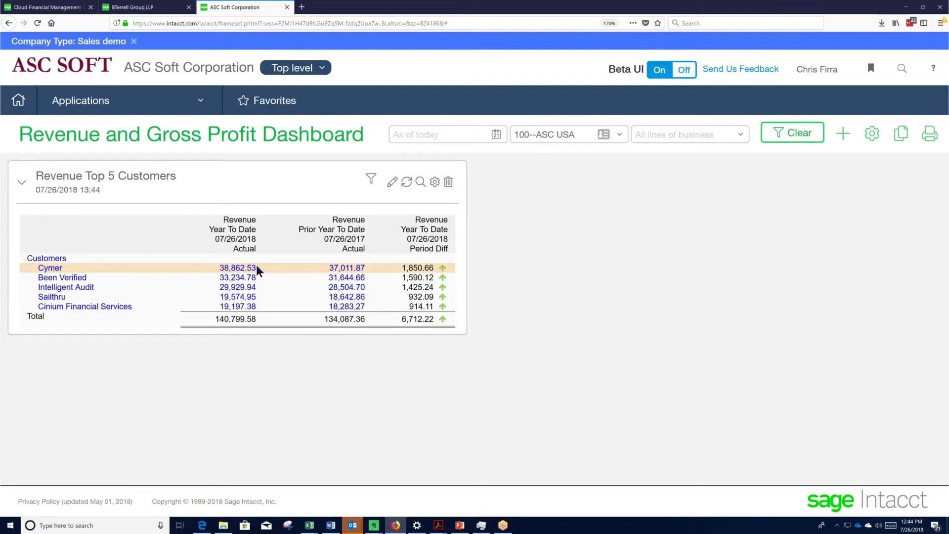
# Add a Report component to the dashboard using the financial report Financials -- Revenue by Location and save it
pyautogui.click(843, 135)
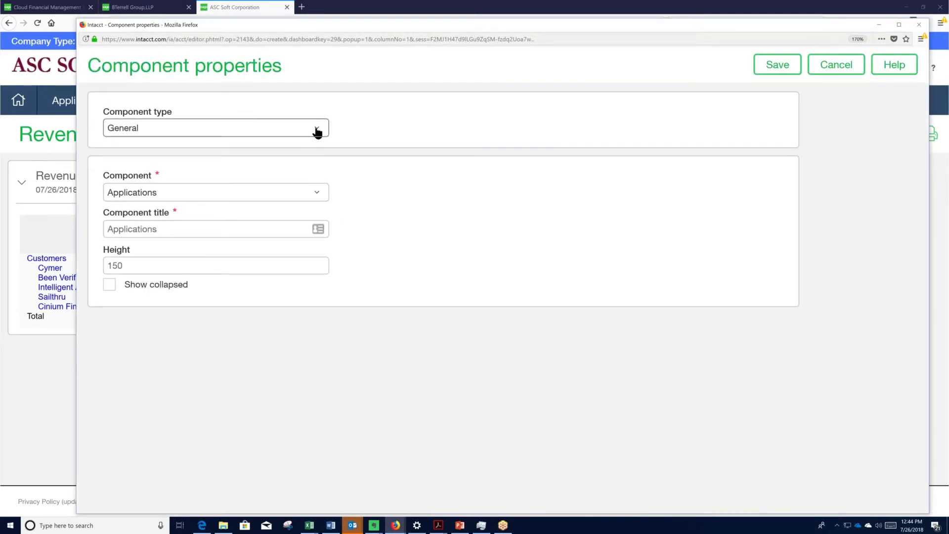
pyautogui.click(317, 131)
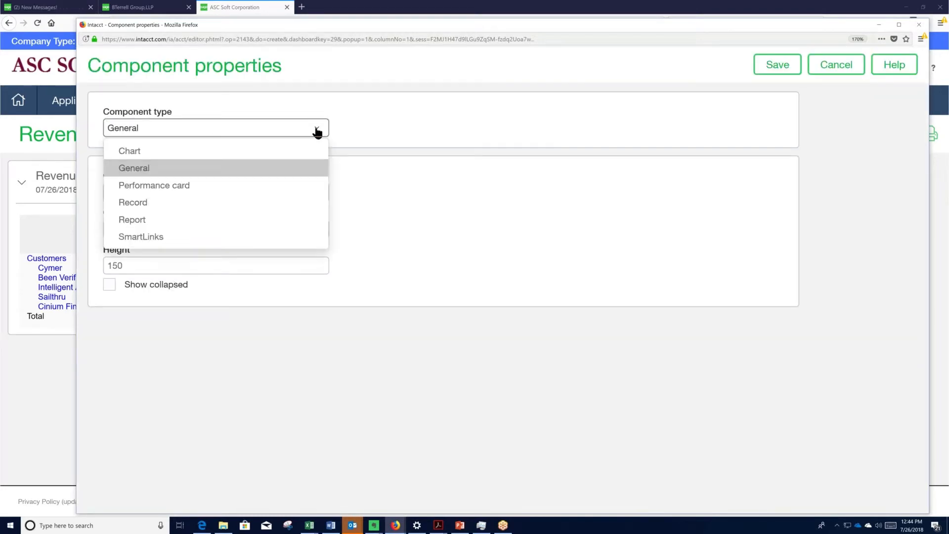
pyautogui.click(149, 223)
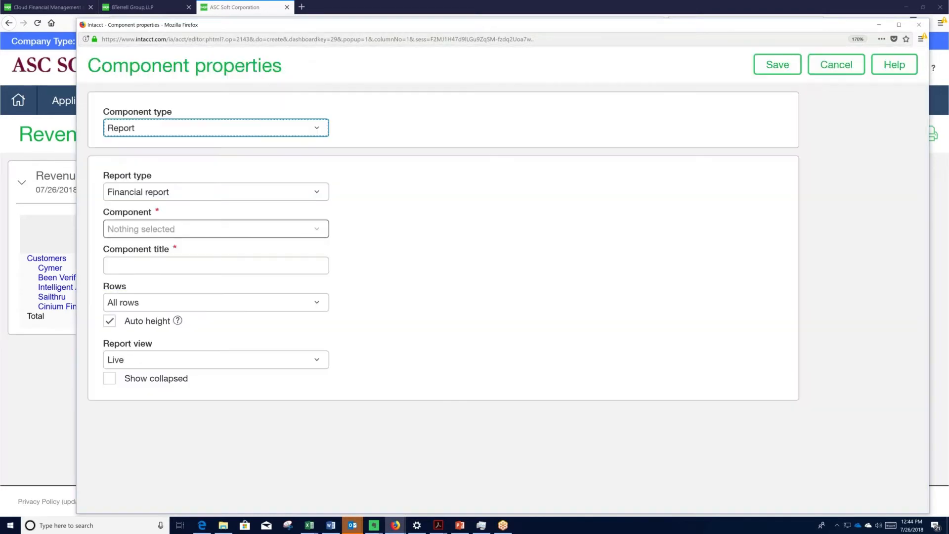
pyautogui.click(321, 231)
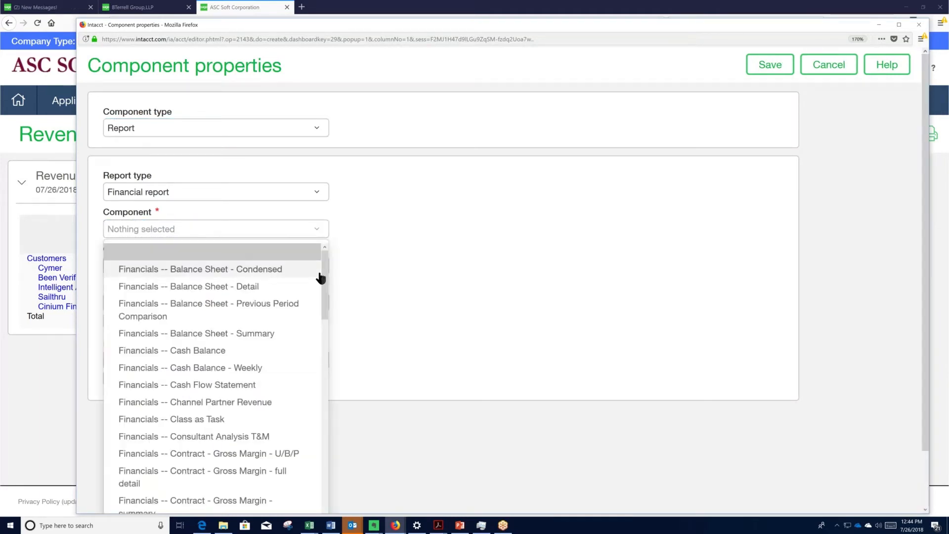
pyautogui.moveTo(323, 285); pyautogui.dragTo(339, 496)
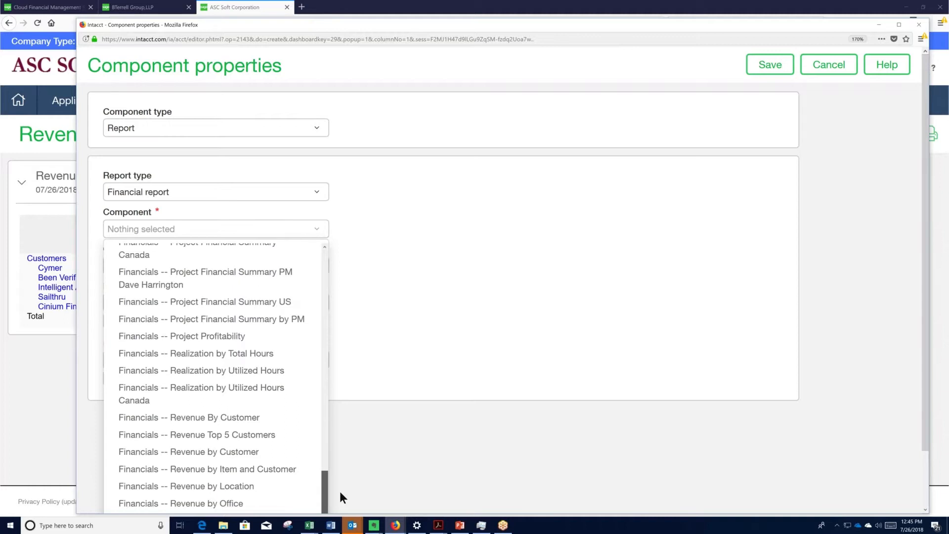
pyautogui.click(256, 488)
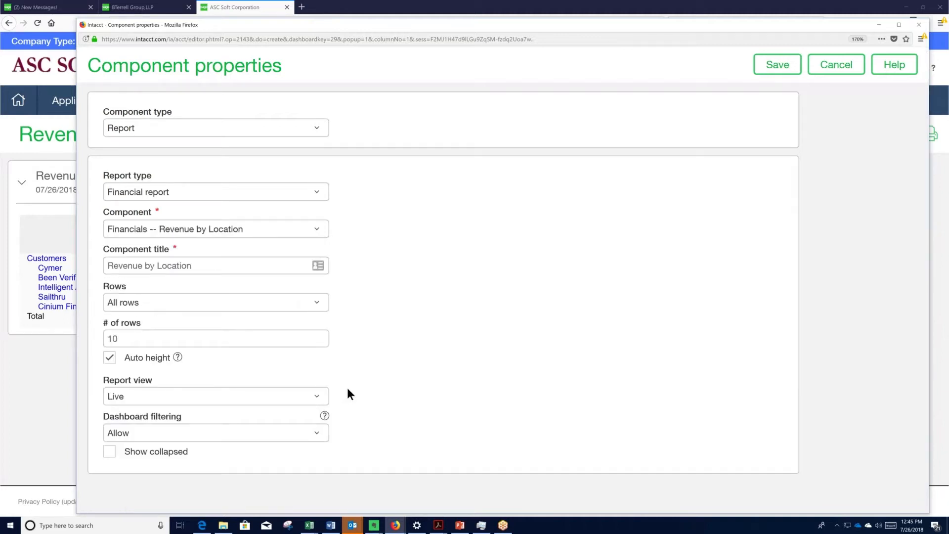
pyautogui.click(778, 66)
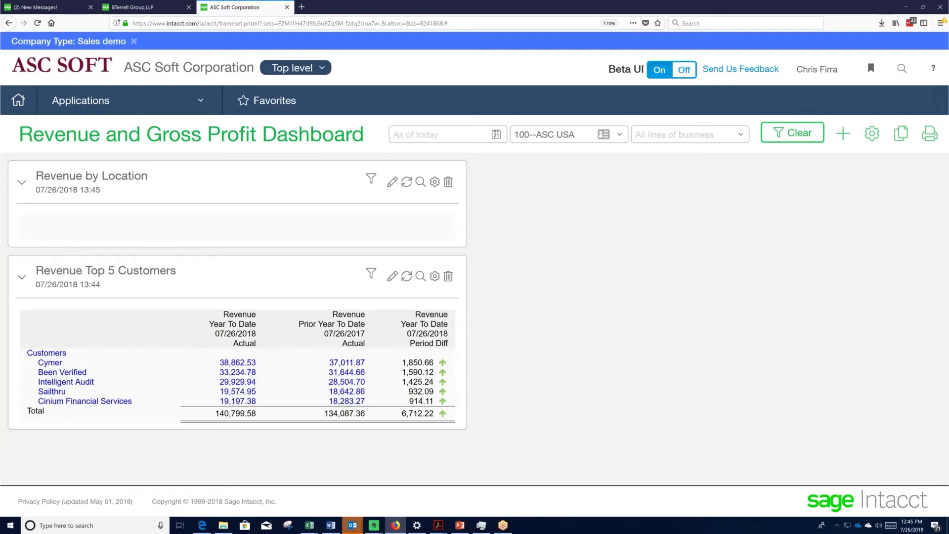
# Refresh the Revenue by Location component, then set the dashboard's as-of date to 03/31/2013 and apply the filter
pyautogui.click(405, 183)
pyautogui.click(456, 138)
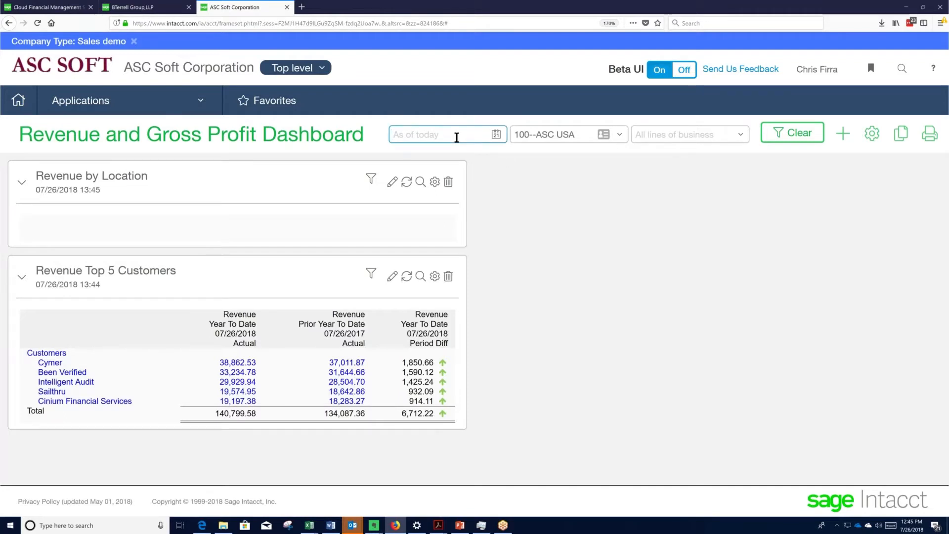
pyautogui.write('03/31/2013')
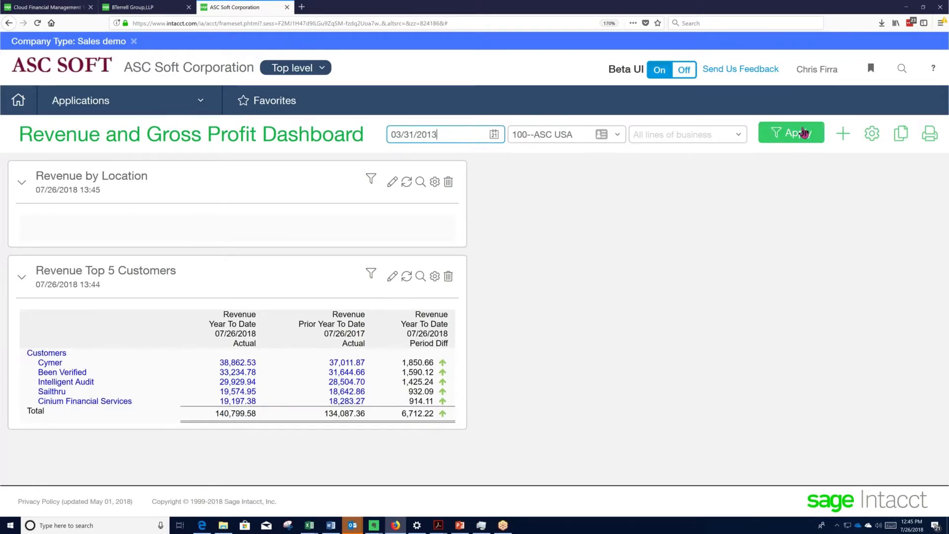
pyautogui.click(803, 132)
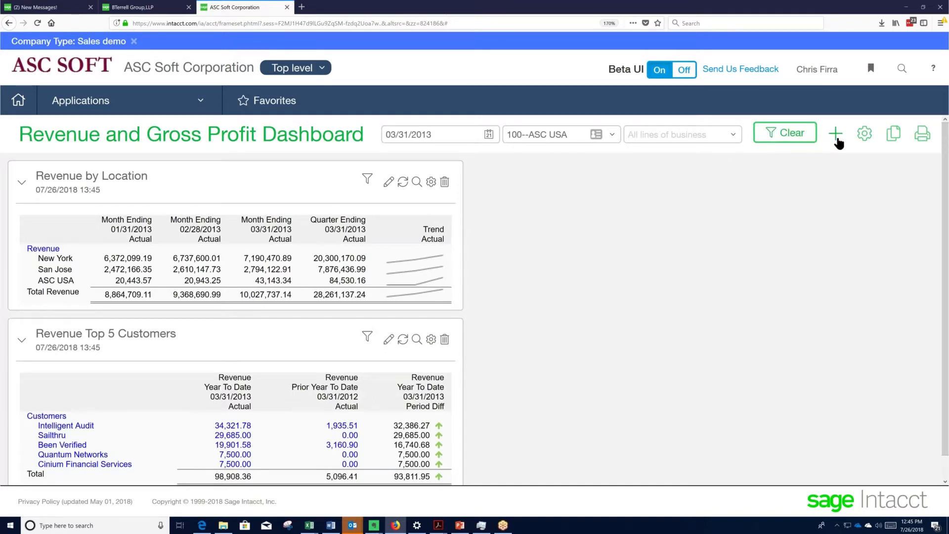
# Start another dashboard component and set its component type to Report
pyautogui.click(836, 134)
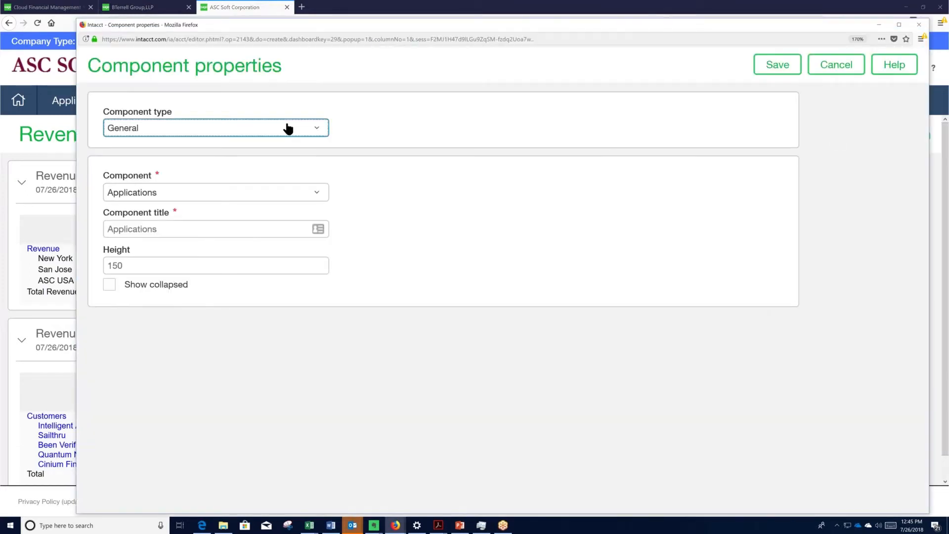
pyautogui.click(288, 129)
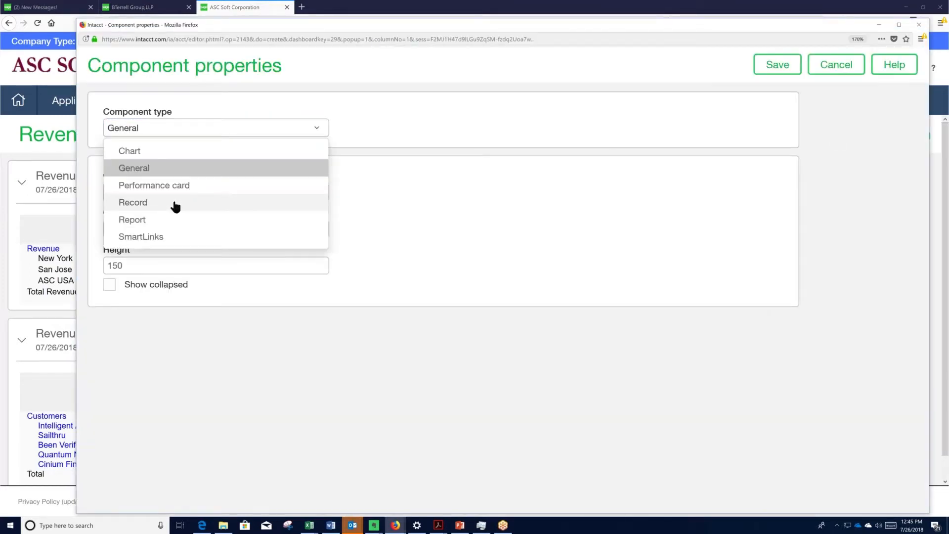
pyautogui.click(176, 203)
pyautogui.click(315, 131)
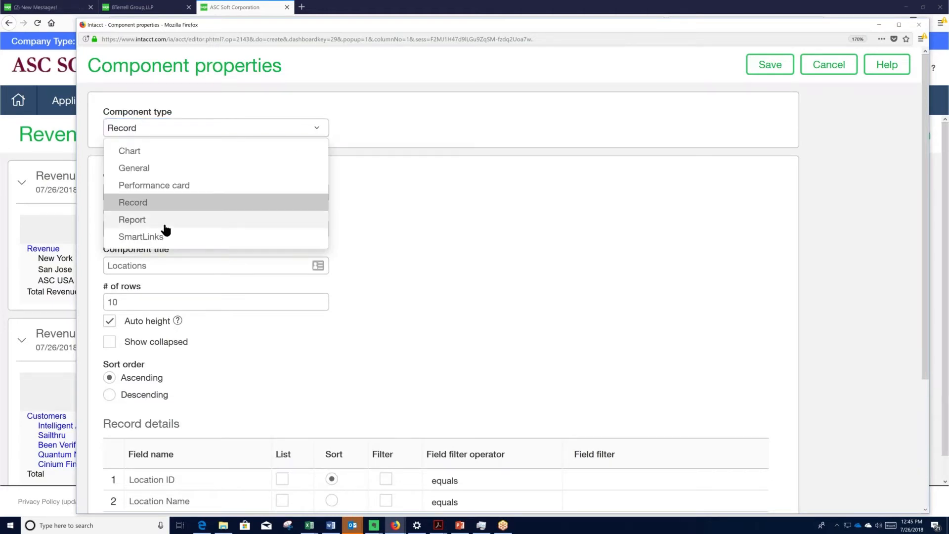
pyautogui.click(164, 222)
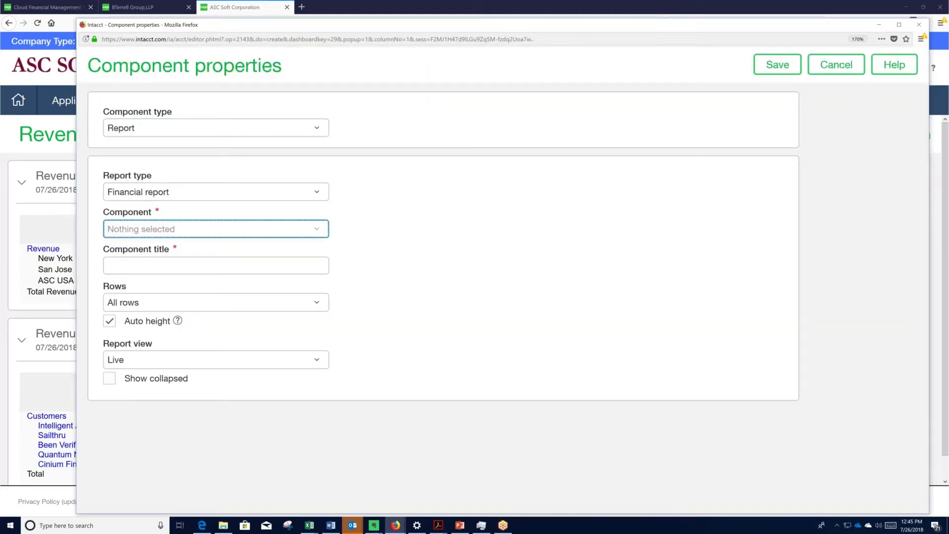
# Save the component with the report Financials -- Gross Profit by Location and move it to the dashboard's second column
pyautogui.click(216, 229)
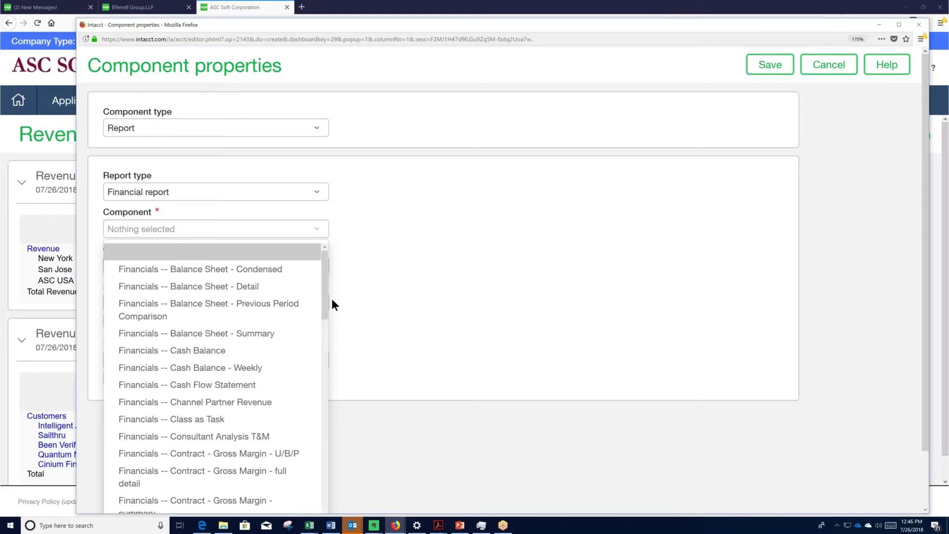
pyautogui.scroll(-1, 327, 325)
pyautogui.scroll(-8, 326, 324)
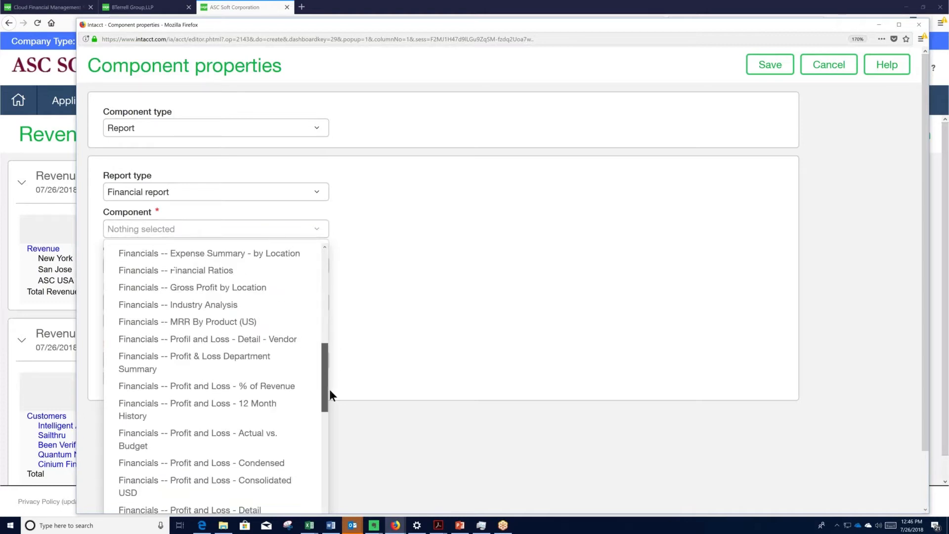
pyautogui.click(248, 288)
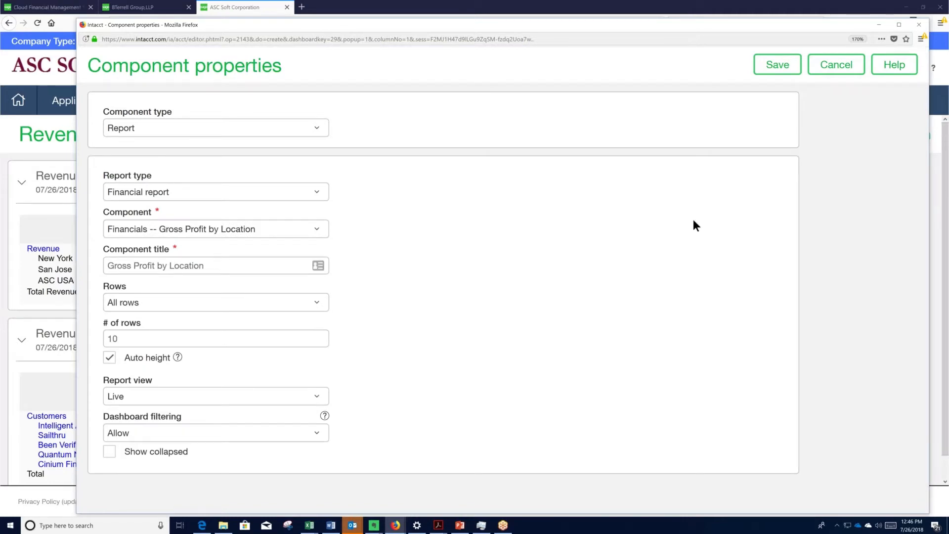
pyautogui.click(774, 66)
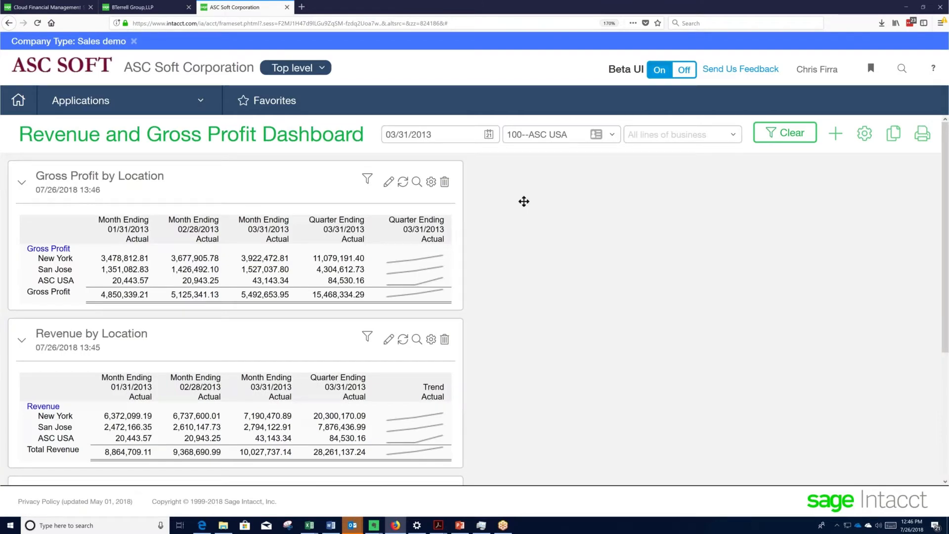
pyautogui.moveTo(524, 201); pyautogui.dragTo(630, 259)
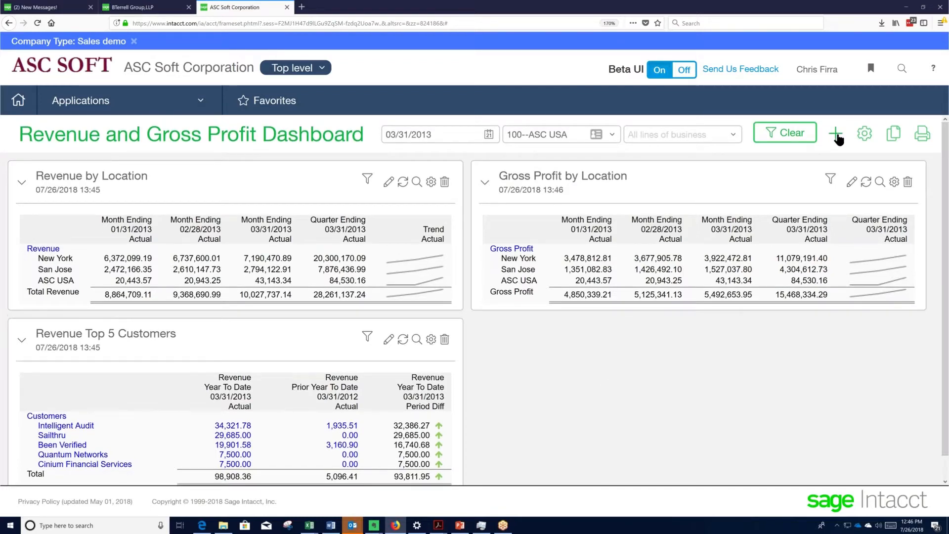
# Add a Chart component using the financial chart Financials -- Revenue Trend by Line of Business and save it
pyautogui.click(836, 134)
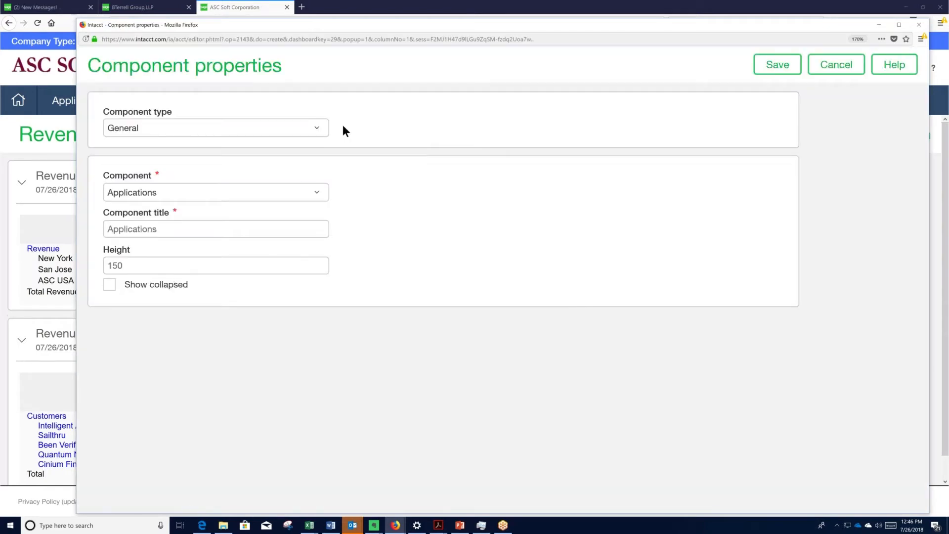
pyautogui.click(318, 130)
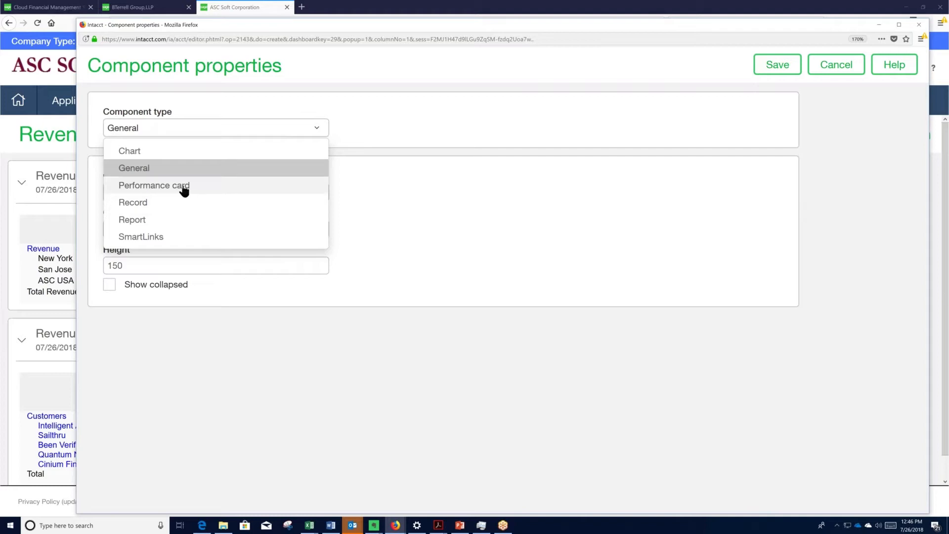
pyautogui.click(156, 156)
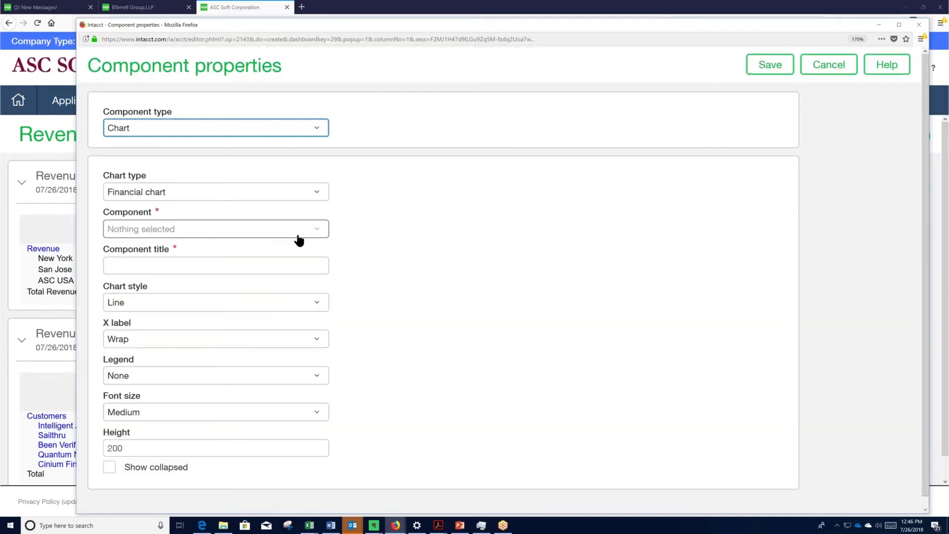
pyautogui.click(320, 230)
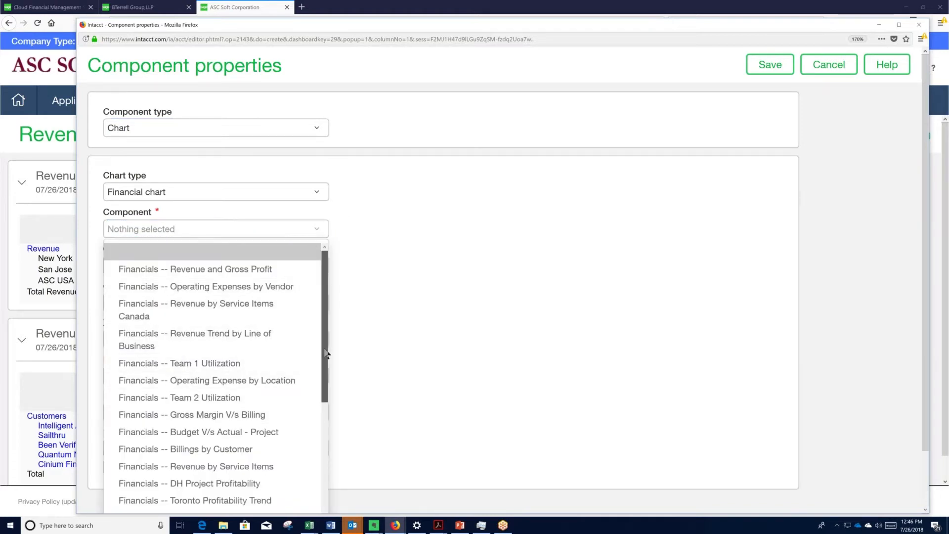
pyautogui.moveTo(325, 349); pyautogui.dragTo(319, 402)
pyautogui.scroll(3, 239, 331)
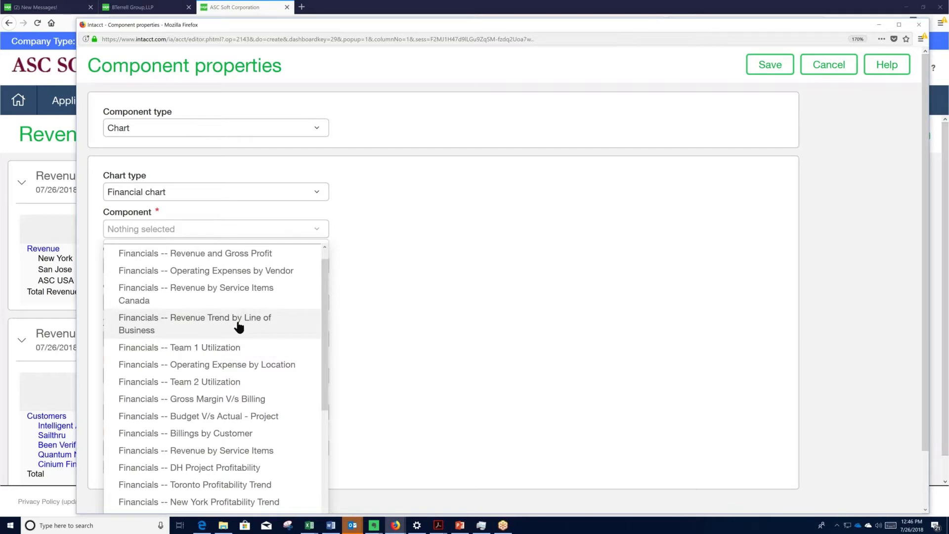
pyautogui.click(239, 326)
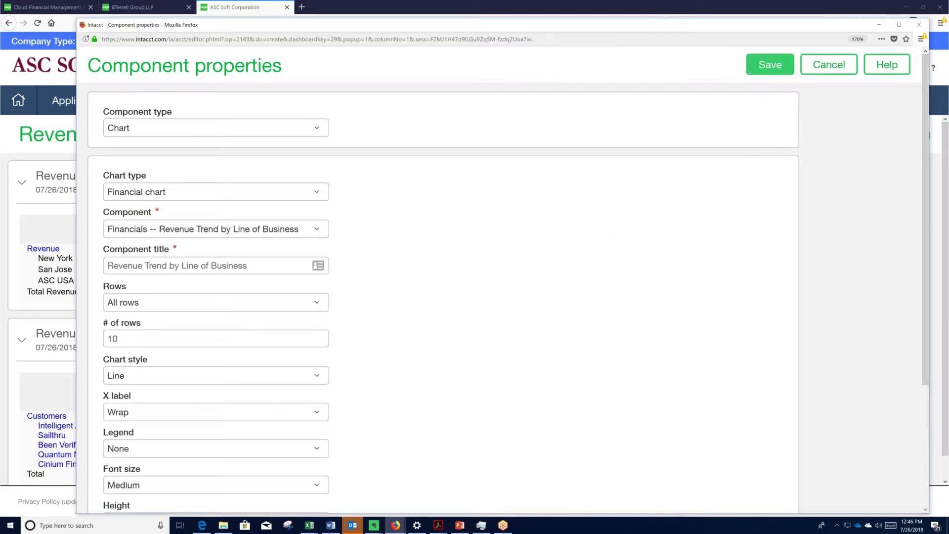
pyautogui.click(770, 65)
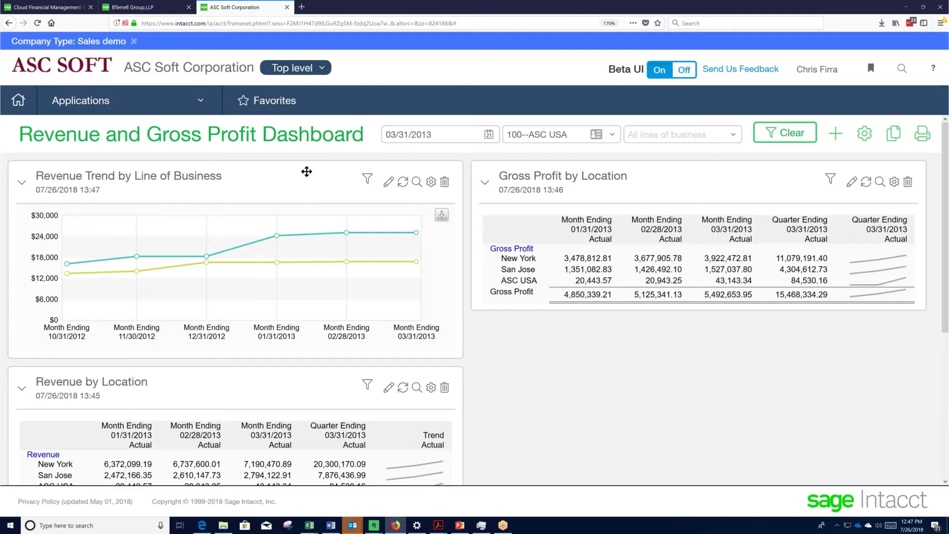
# Move the Revenue Trend by Line of Business chart to the second column, below Gross Profit by Location
pyautogui.moveTo(339, 189); pyautogui.dragTo(791, 282)
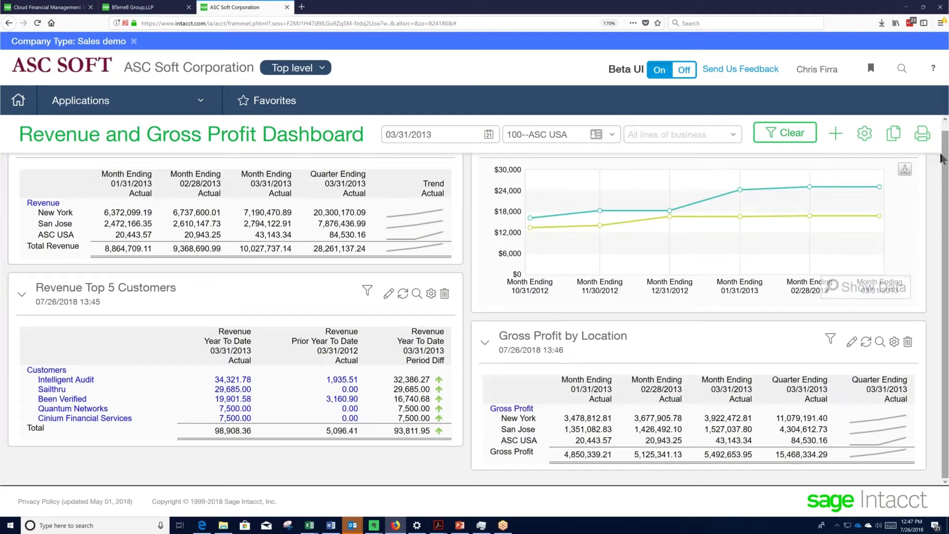
pyautogui.moveTo(947, 146); pyautogui.dragTo(948, 124)
pyautogui.moveTo(731, 174); pyautogui.dragTo(743, 366)
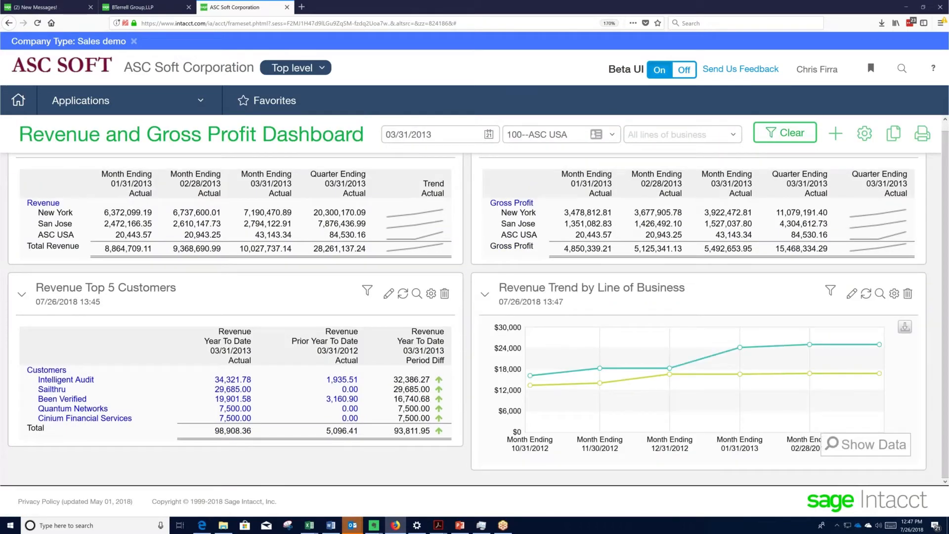
pyautogui.scroll(1, 475, 316)
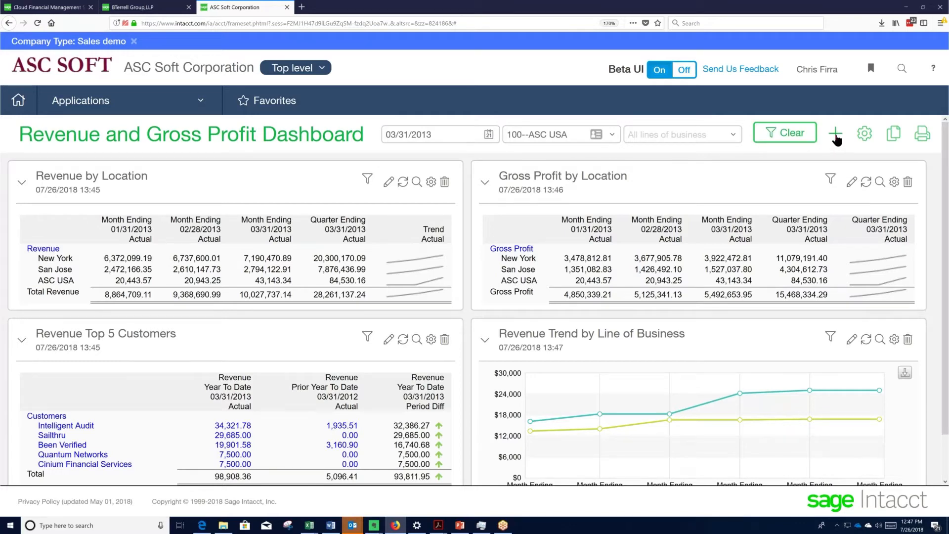
# Start a new dashboard component of type Performance card and title it Revenue
pyautogui.click(835, 134)
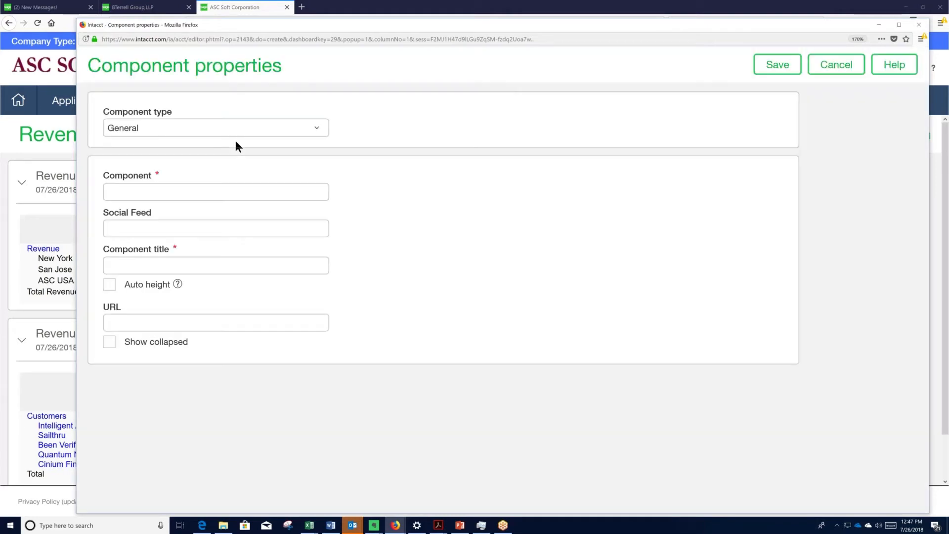
pyautogui.click(318, 130)
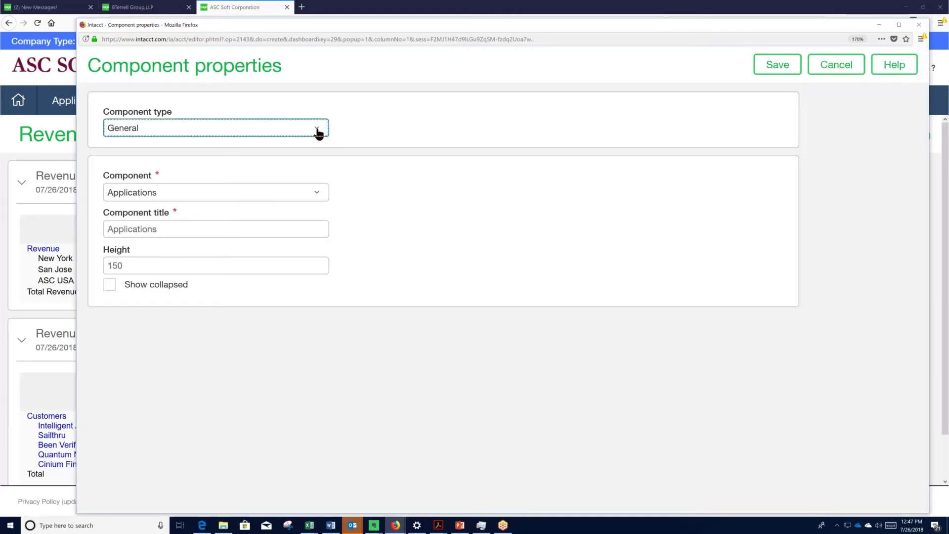
pyautogui.click(200, 187)
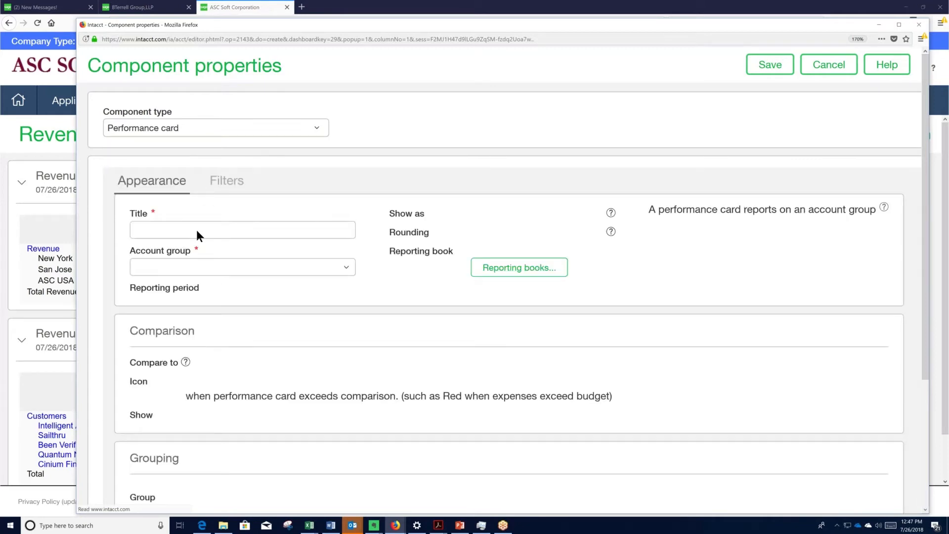
pyautogui.click(196, 228)
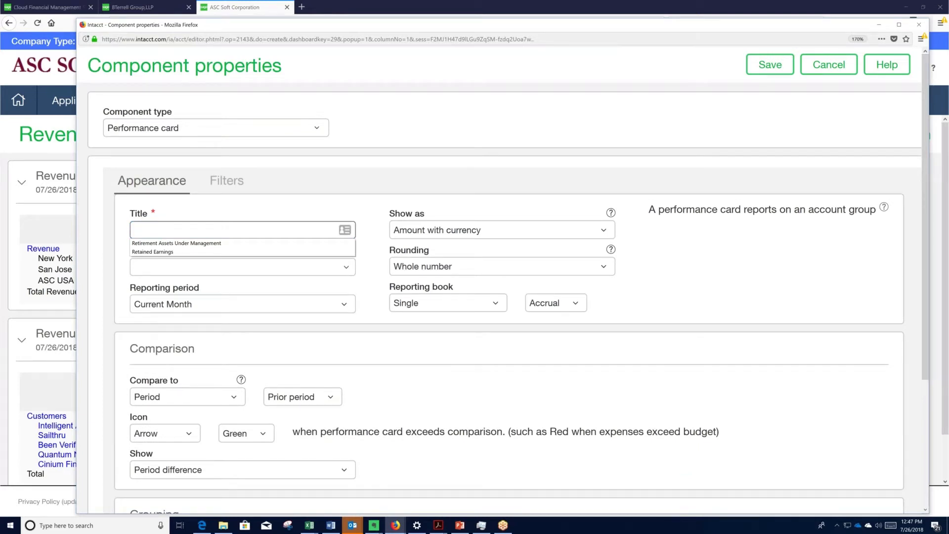
pyautogui.write('Revenue')
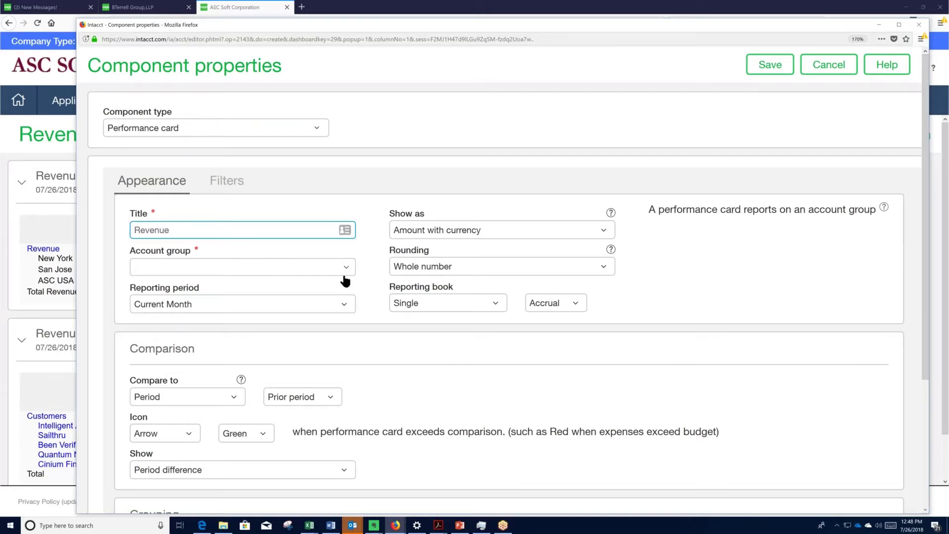
# Set the Revenue performance card's account group to Revenue
pyautogui.click(305, 265)
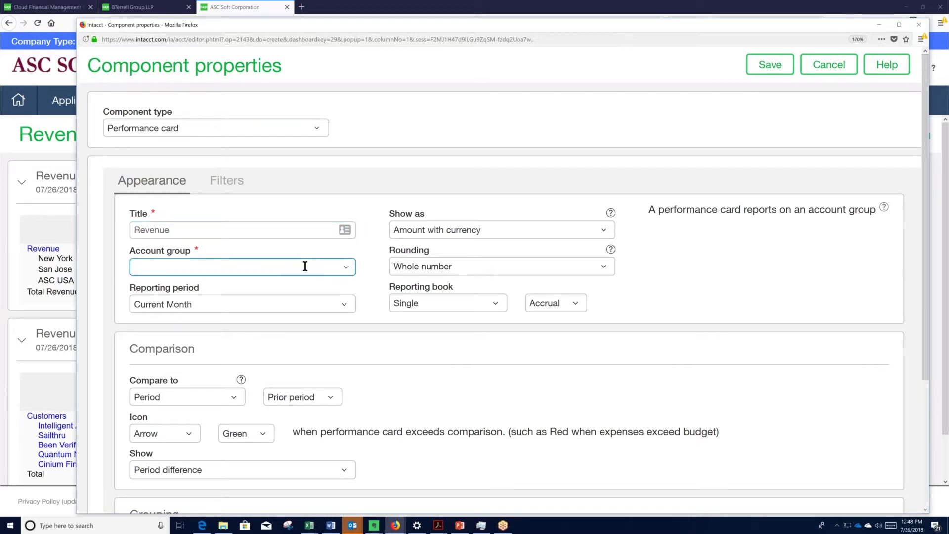
pyautogui.moveTo(128, 249); pyautogui.dragTo(193, 252)
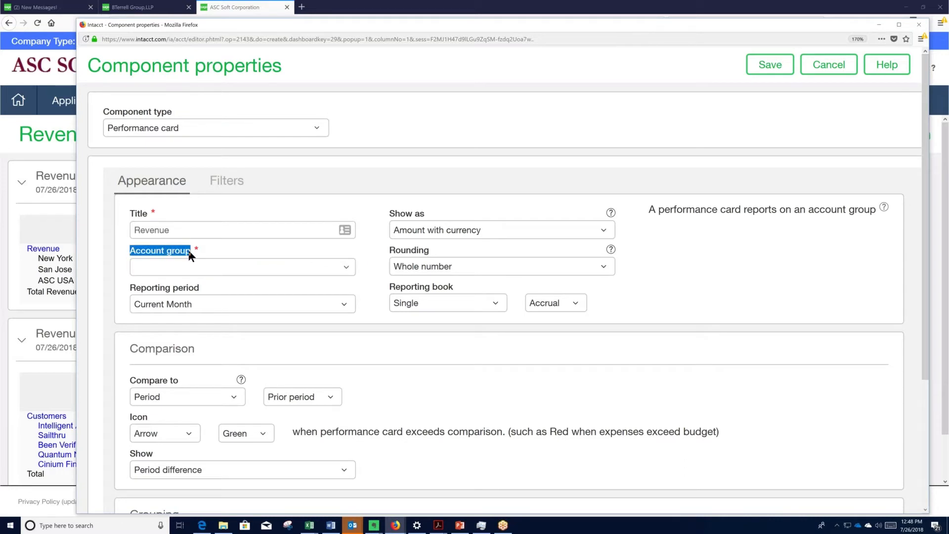
pyautogui.click(349, 271)
pyautogui.write('r')
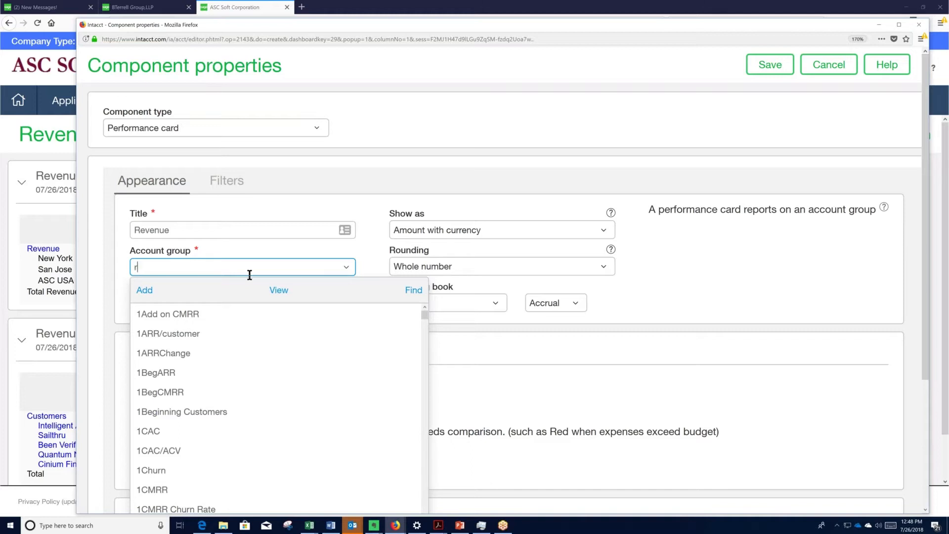
pyautogui.write('eve')
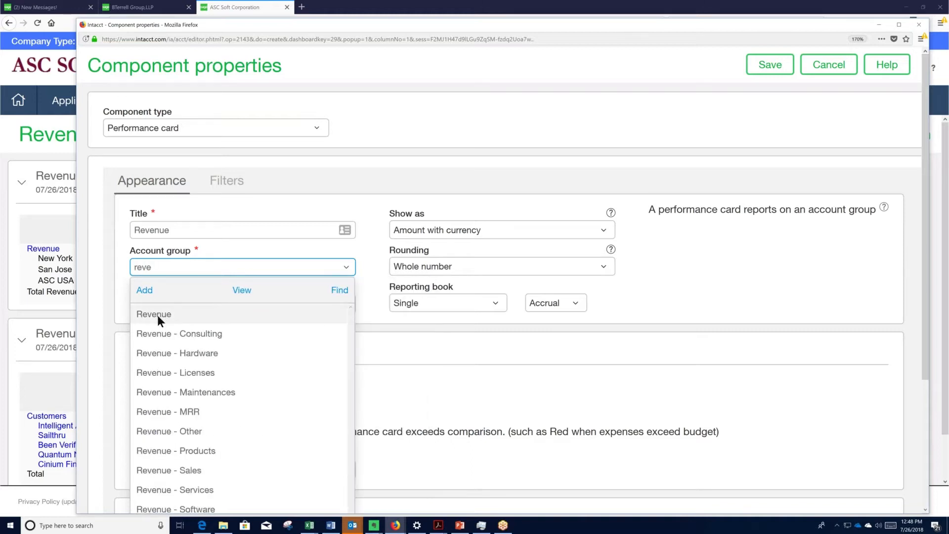
pyautogui.click(157, 316)
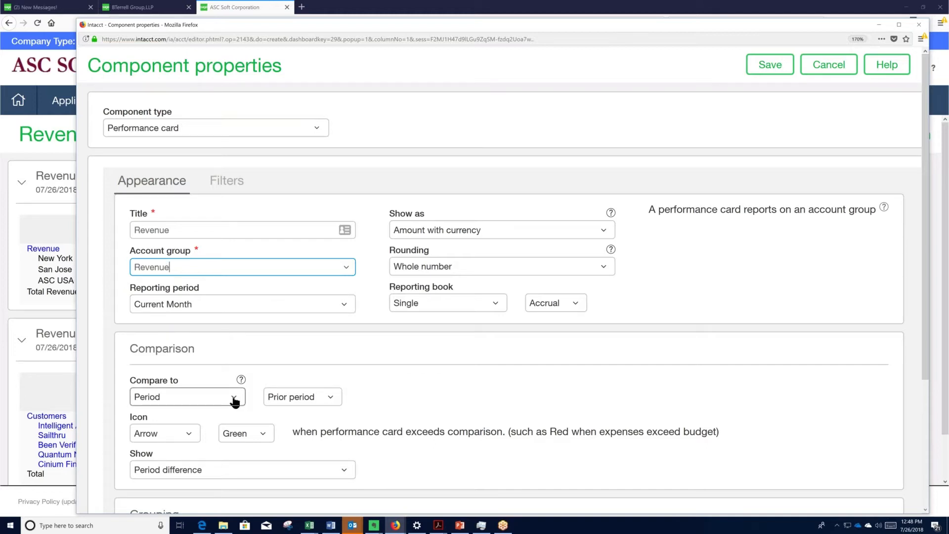
# Review the icon choices for the card's comparison and try to save the Revenue performance card
pyautogui.scroll(-3, 234, 401)
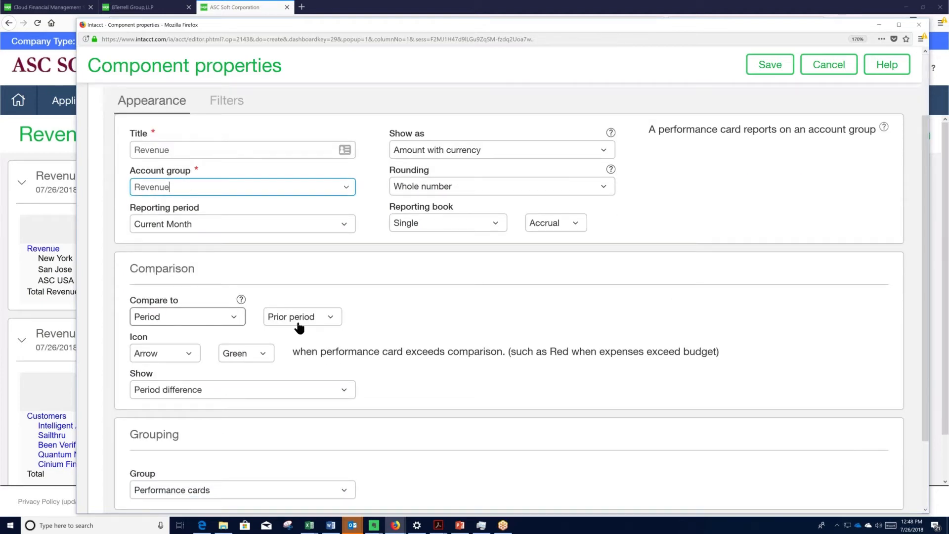
pyautogui.click(188, 354)
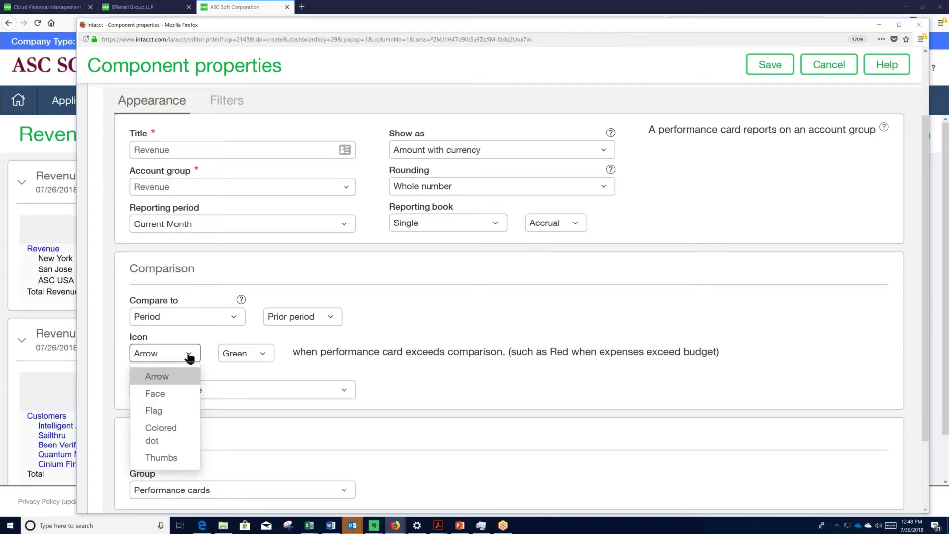
pyautogui.click(189, 356)
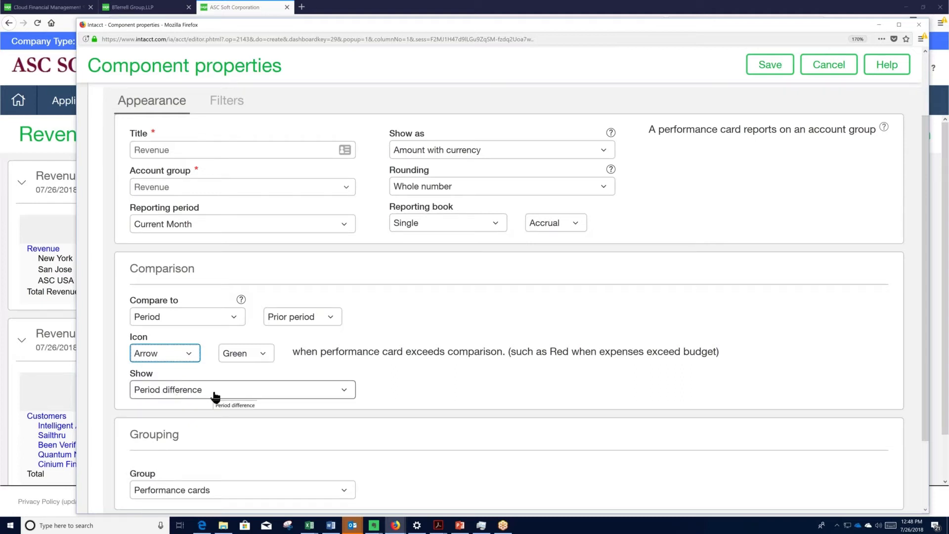
pyautogui.scroll(3, 215, 395)
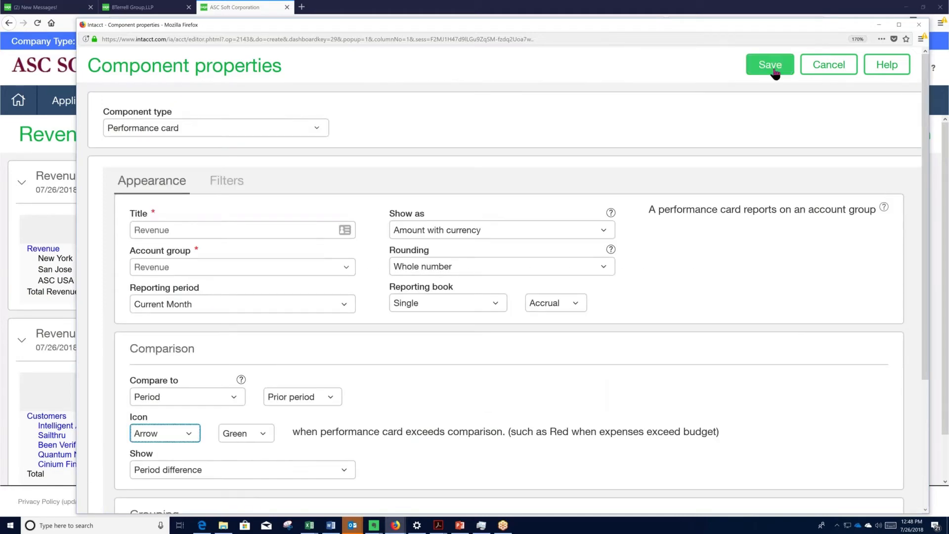
pyautogui.click(770, 65)
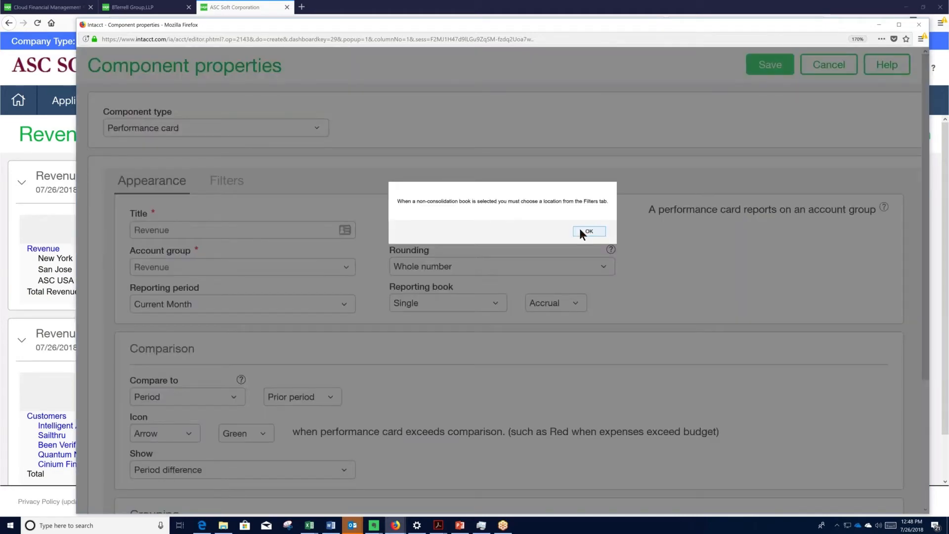
pyautogui.press('Return')
# Filter the Revenue card by the specific location 100--ASC USA including sub-locations, and save the card
pyautogui.click(227, 181)
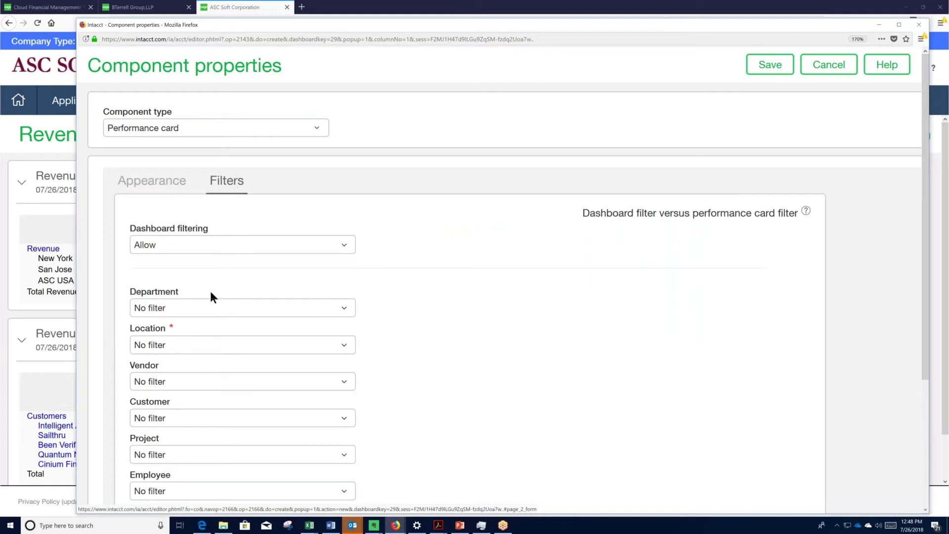
pyautogui.click(217, 344)
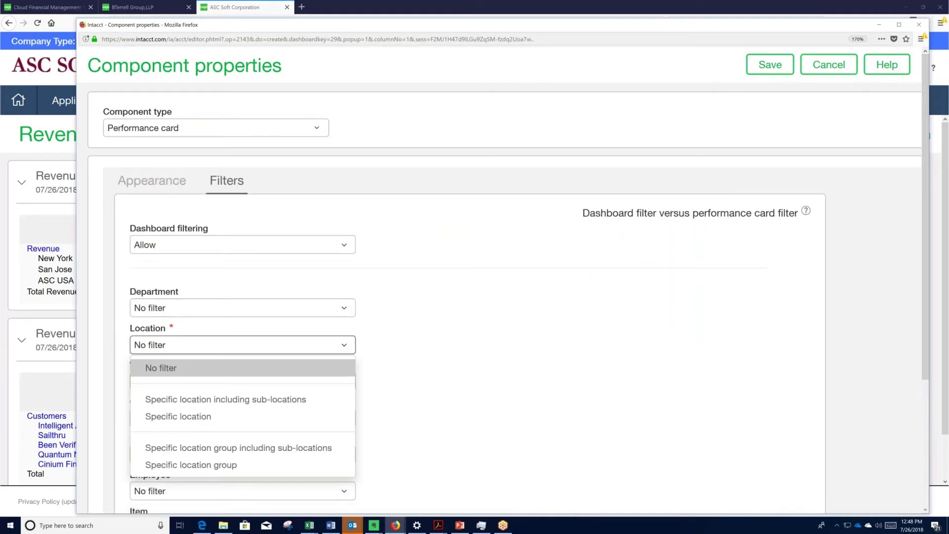
pyautogui.click(218, 401)
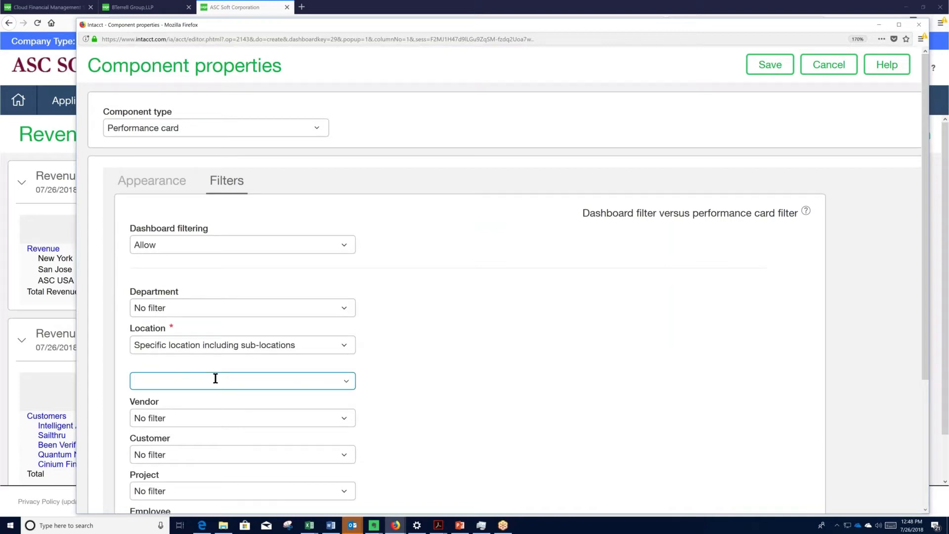
pyautogui.write('100--ASC USA')
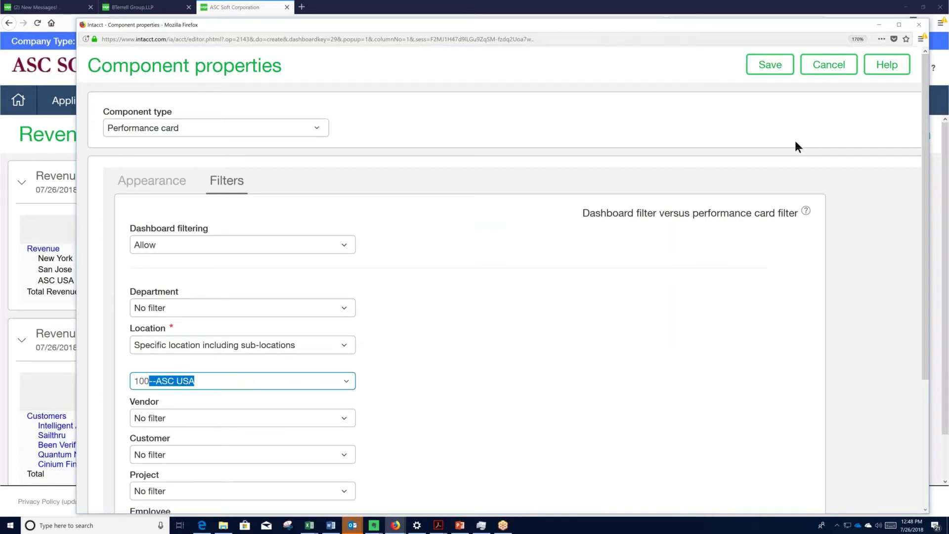
pyautogui.click(762, 70)
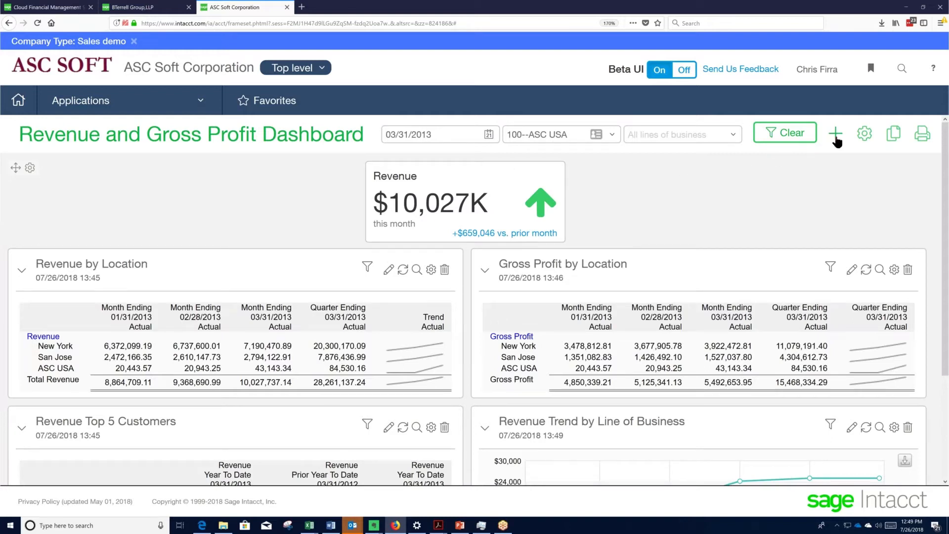
# Start another Performance card component and title it Avg. Revenue per Customer
pyautogui.click(835, 134)
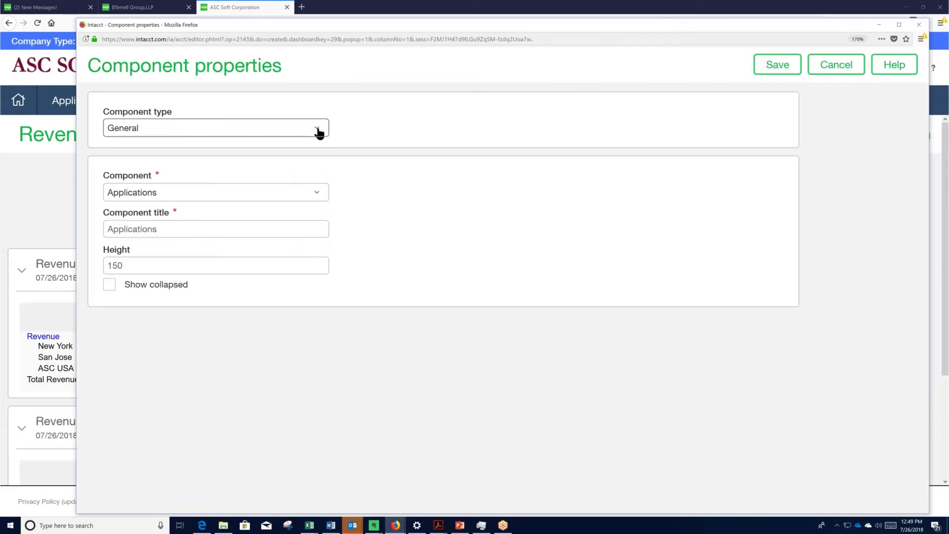
pyautogui.click(317, 130)
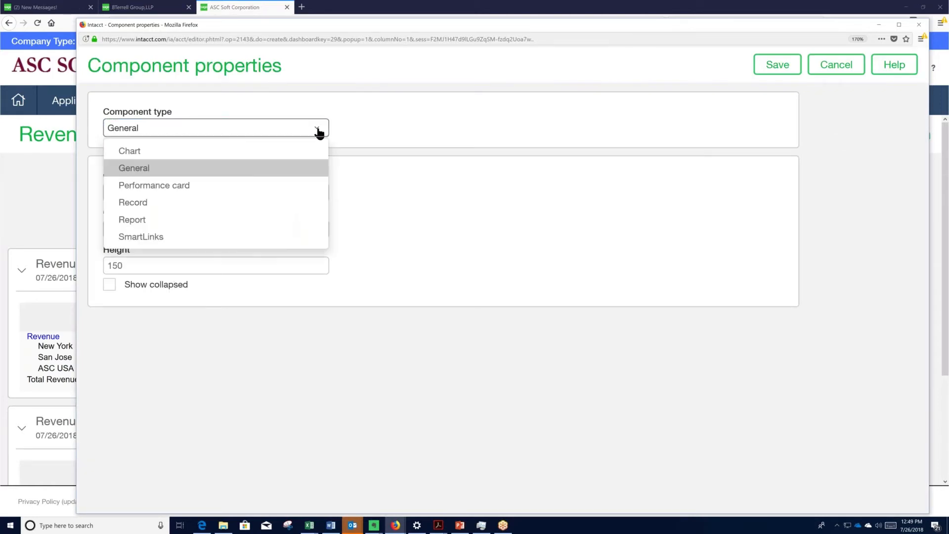
pyautogui.click(213, 187)
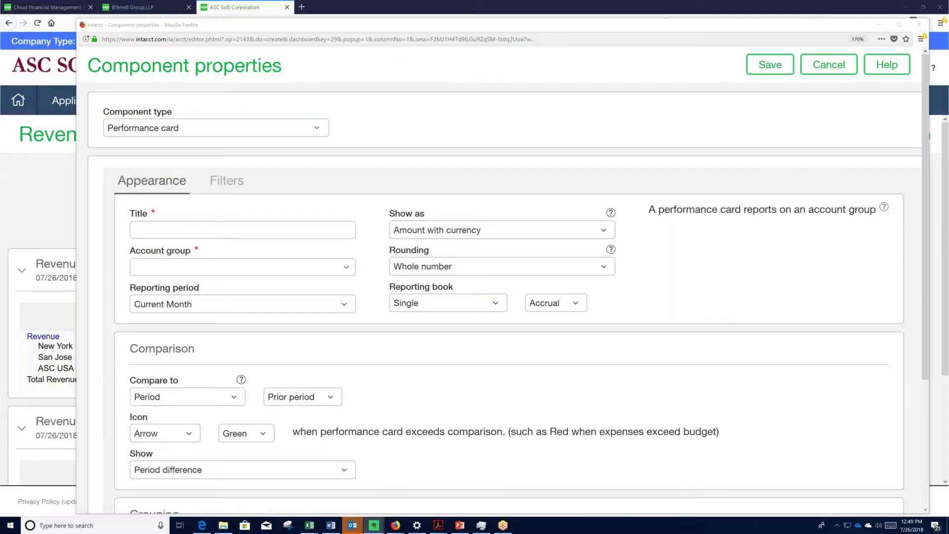
pyautogui.click(206, 231)
pyautogui.write('A')
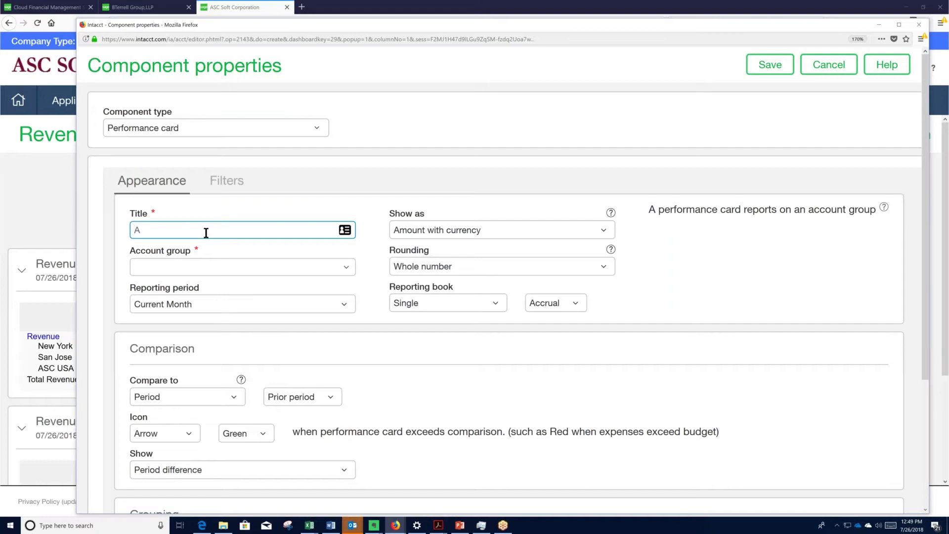
pyautogui.write('vg. Revenue per Customer')
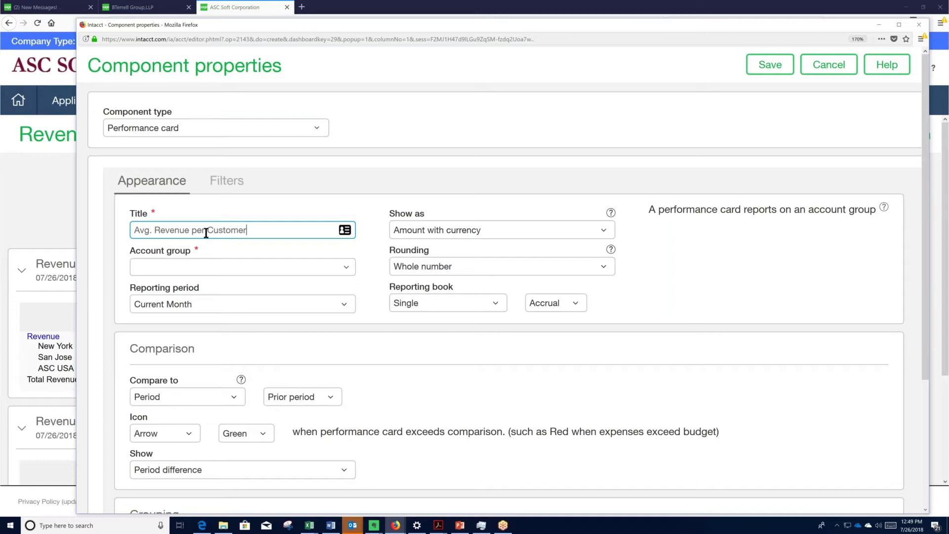
# Set the new performance card's account group to Avg Revenue per Customer
pyautogui.click(183, 268)
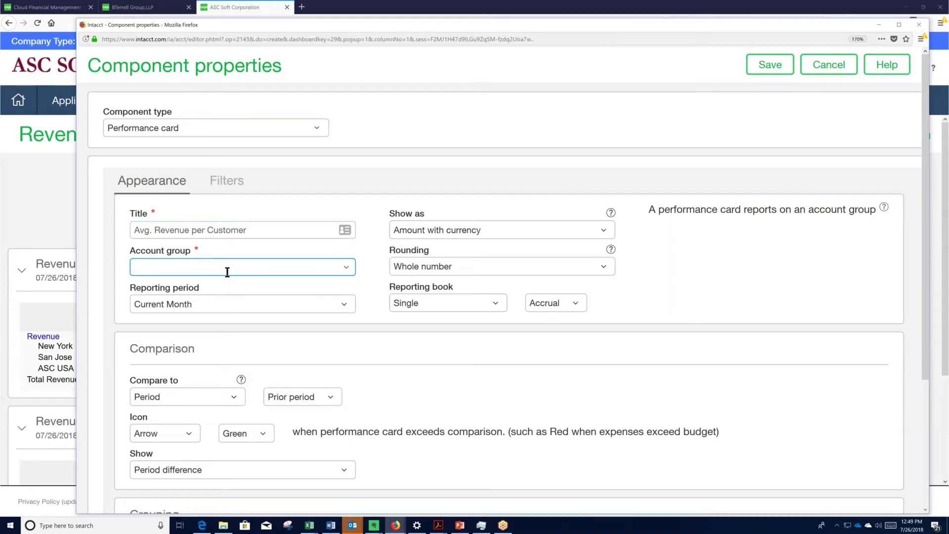
pyautogui.write('avg')
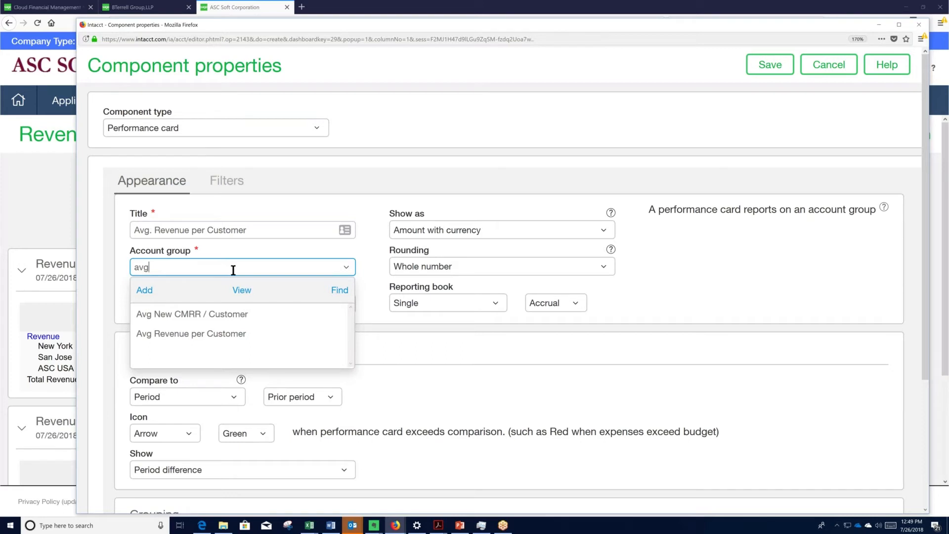
pyautogui.click(218, 334)
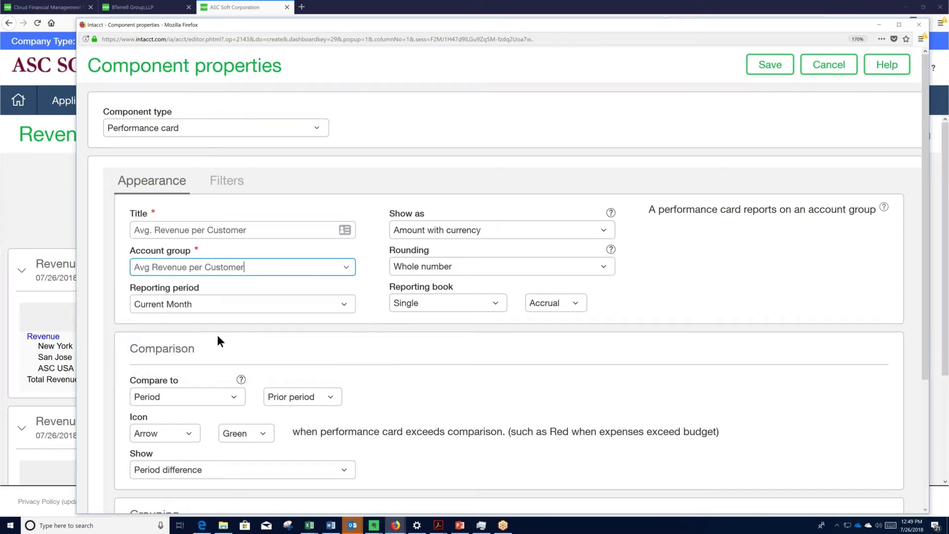
# View the account group information for Avg Revenue per Customer, examine its structure type and formula, and return to the component properties
pyautogui.click(346, 271)
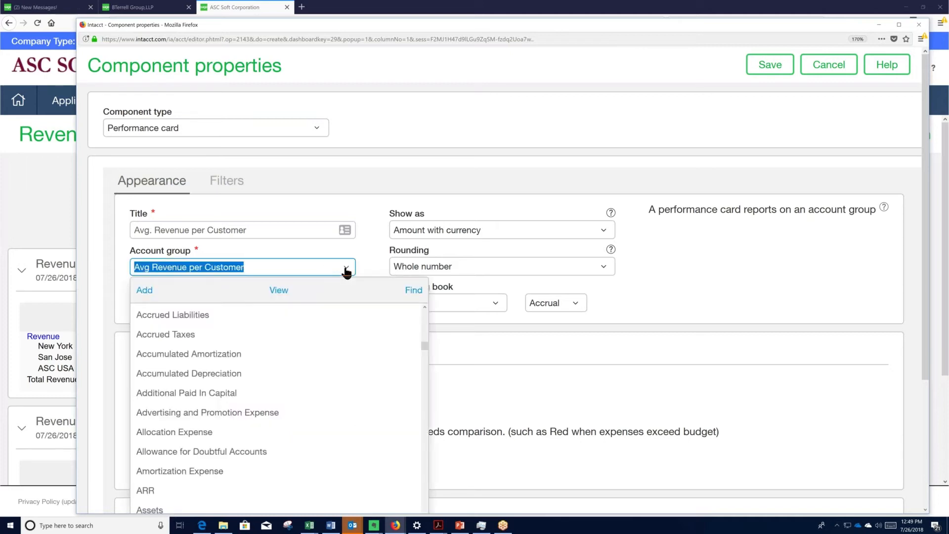
pyautogui.click(282, 291)
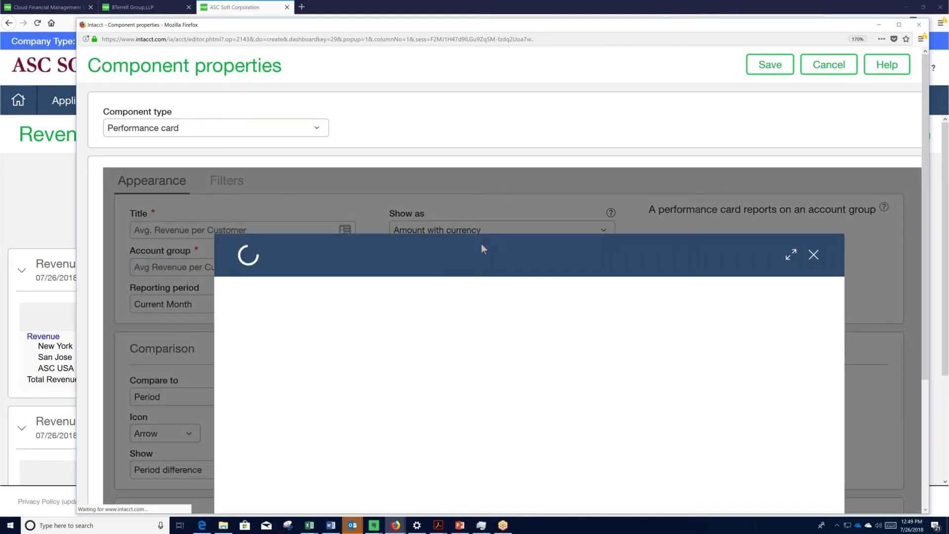
pyautogui.moveTo(481, 244); pyautogui.dragTo(423, 117)
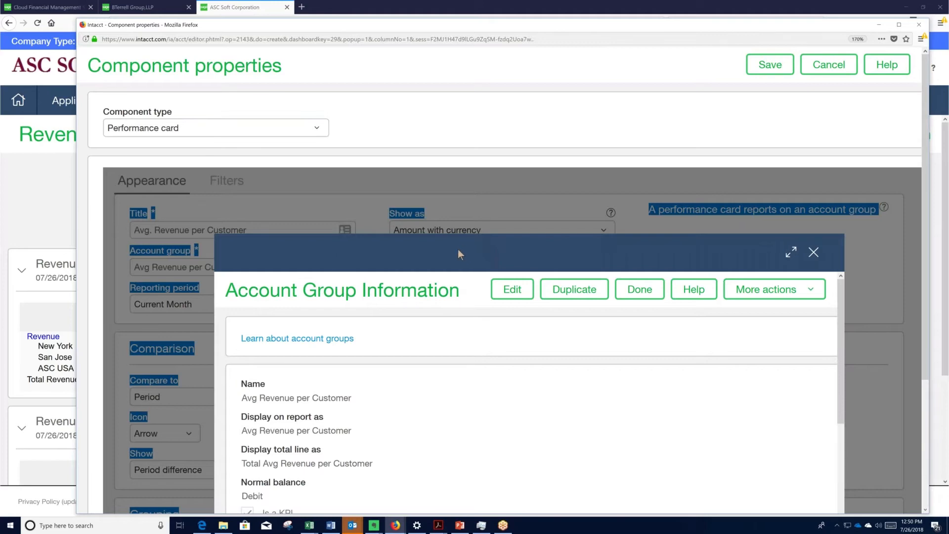
pyautogui.moveTo(458, 248); pyautogui.dragTo(393, 113)
pyautogui.scroll(-3, 885, 334)
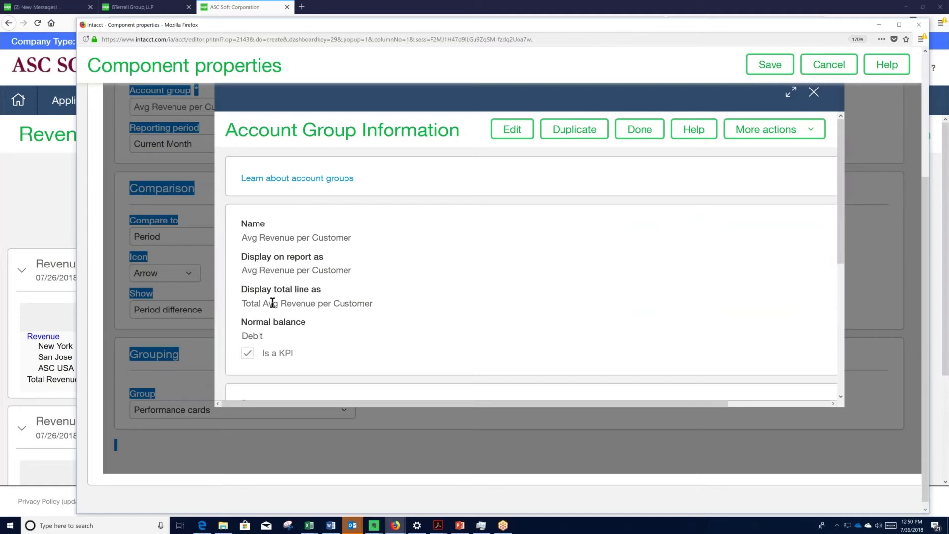
pyautogui.scroll(-3, 273, 303)
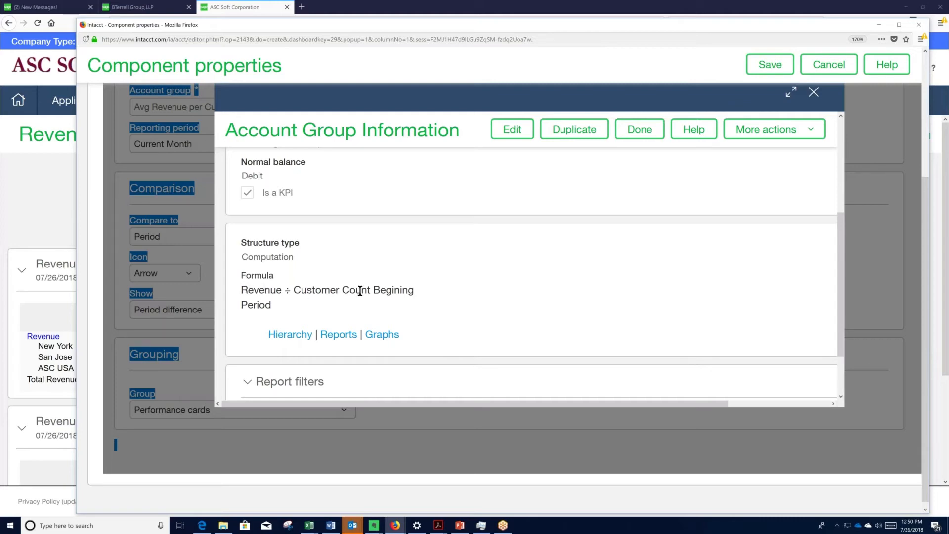
pyautogui.click(640, 134)
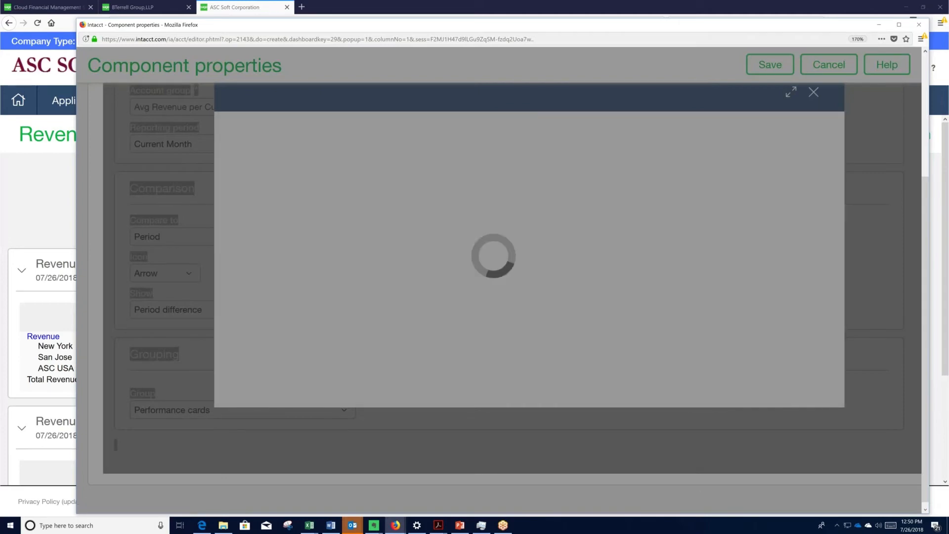
pyautogui.scroll(3, 362, 366)
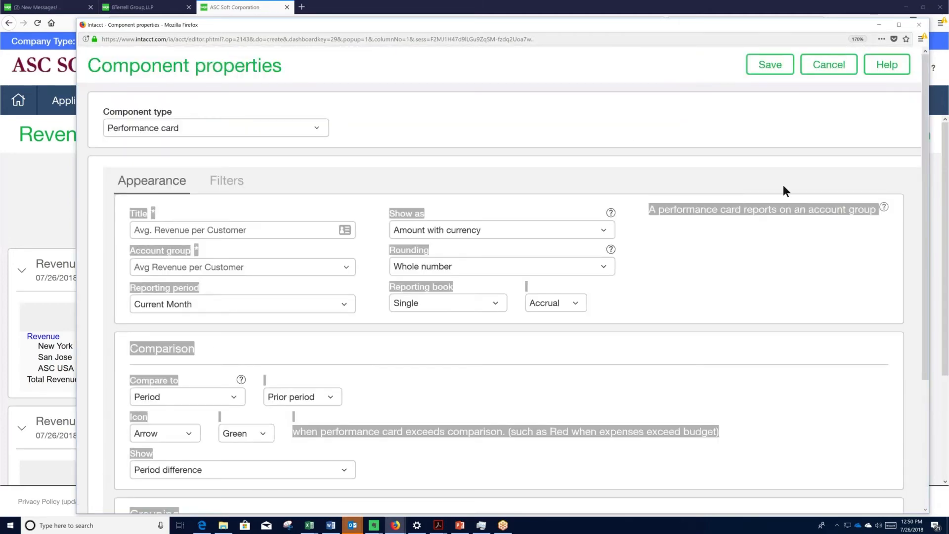
# Filter the Avg. Revenue per Customer card by the specific location 100--ASC USA including sub-locations, and save the card
pyautogui.click(771, 70)
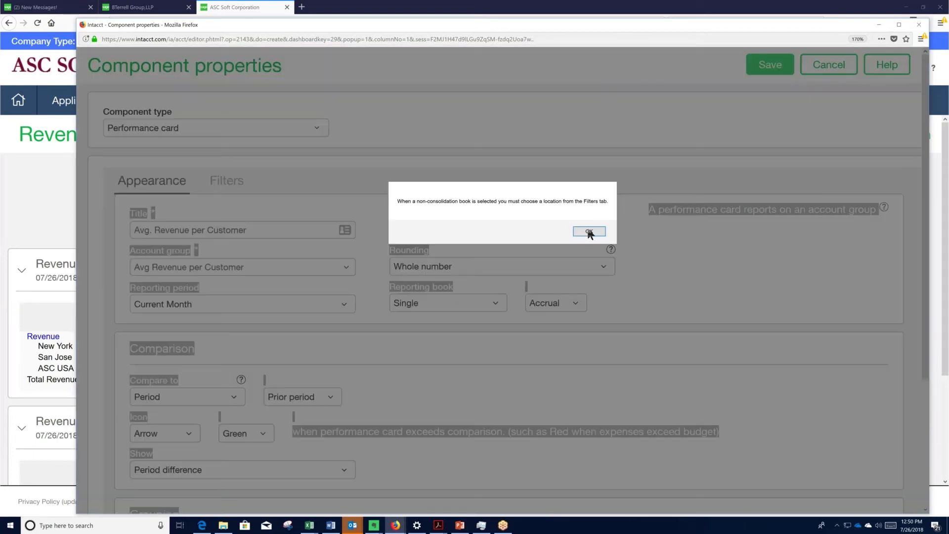
pyautogui.click(588, 233)
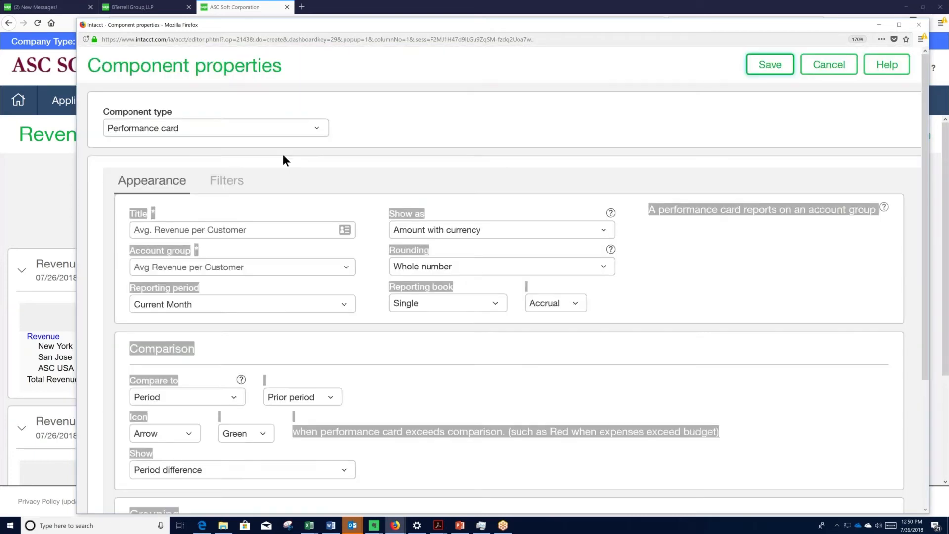
pyautogui.click(229, 183)
pyautogui.click(191, 348)
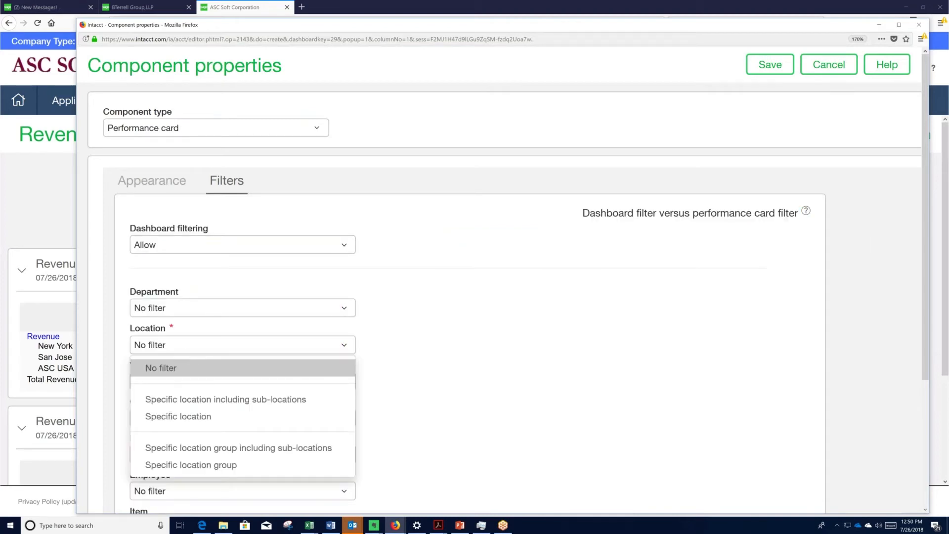
pyautogui.click(200, 404)
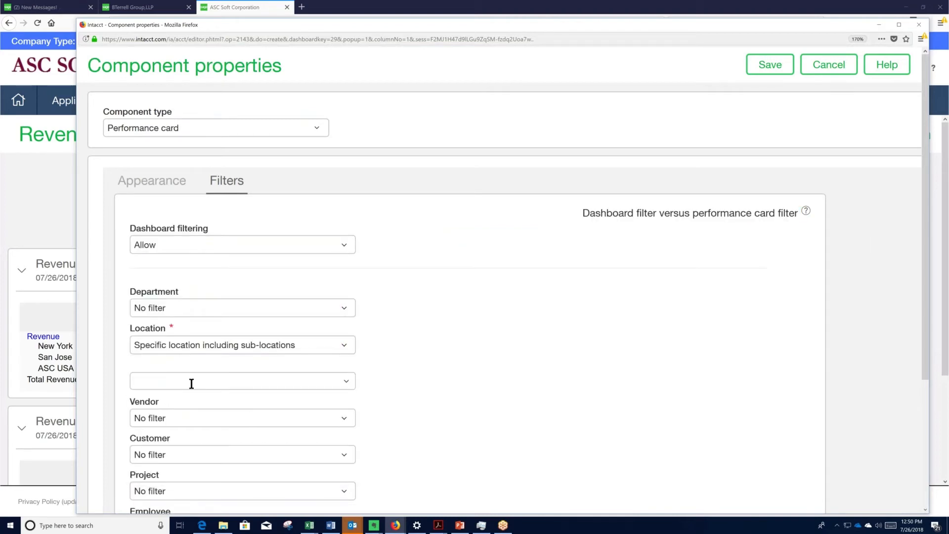
pyautogui.click(191, 384)
pyautogui.write('100--ASC USA')
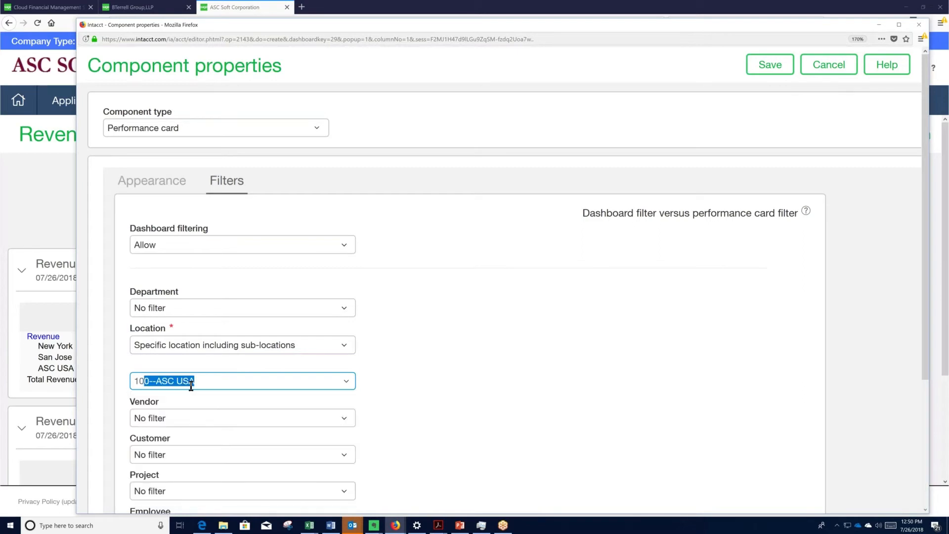
pyautogui.click(770, 64)
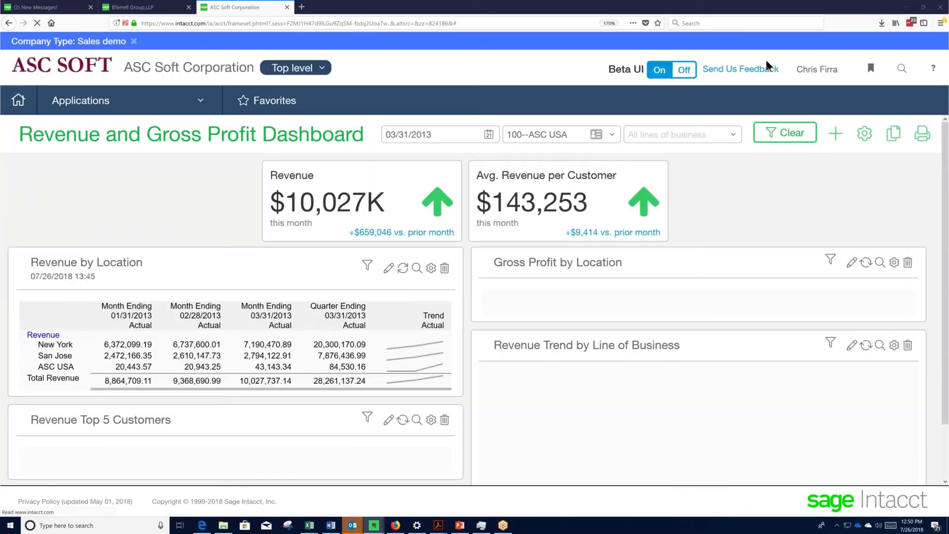
# Add another Performance card component to the dashboard and title it Customers Lost
pyautogui.click(835, 135)
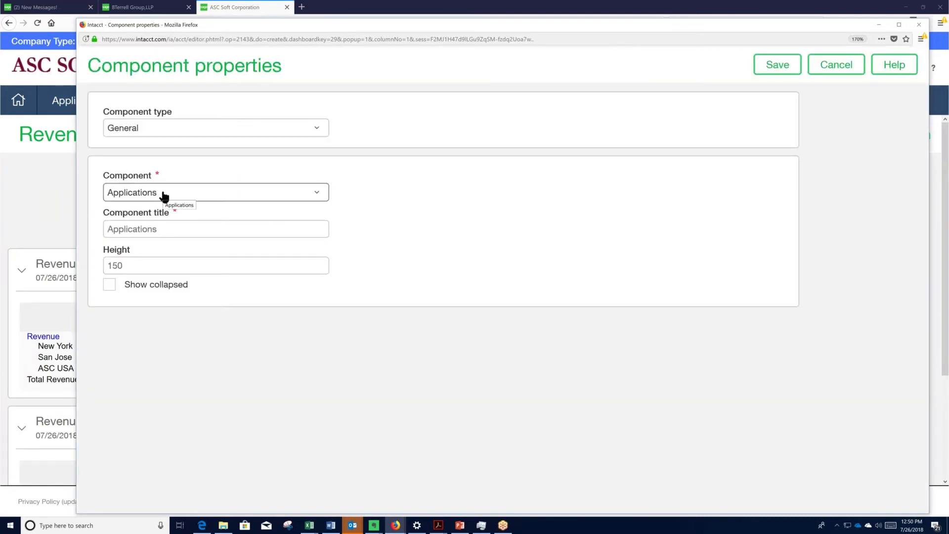
pyautogui.click(158, 129)
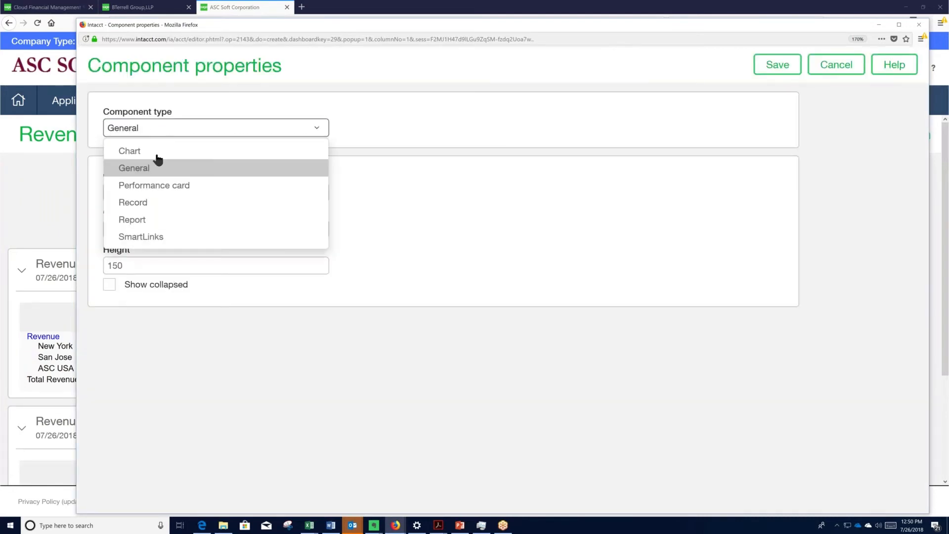
pyautogui.click(157, 186)
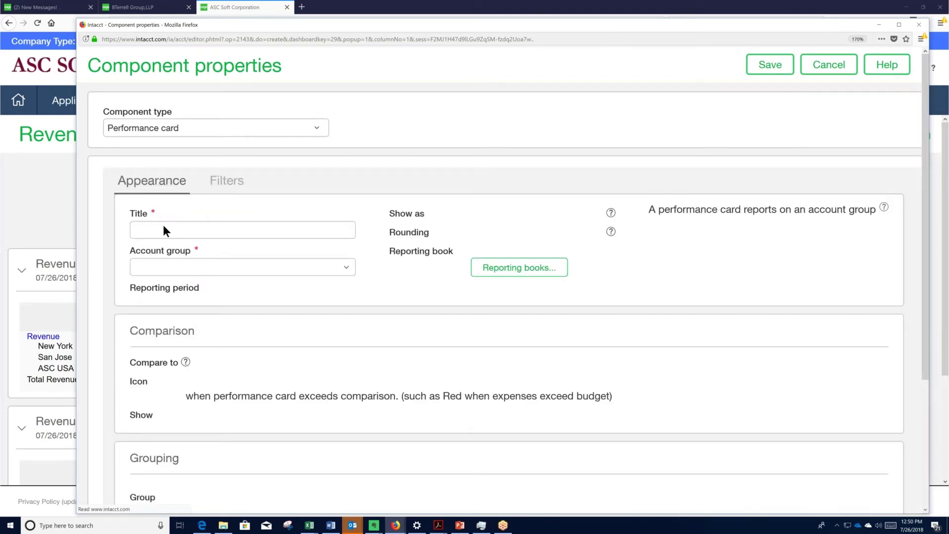
pyautogui.click(240, 229)
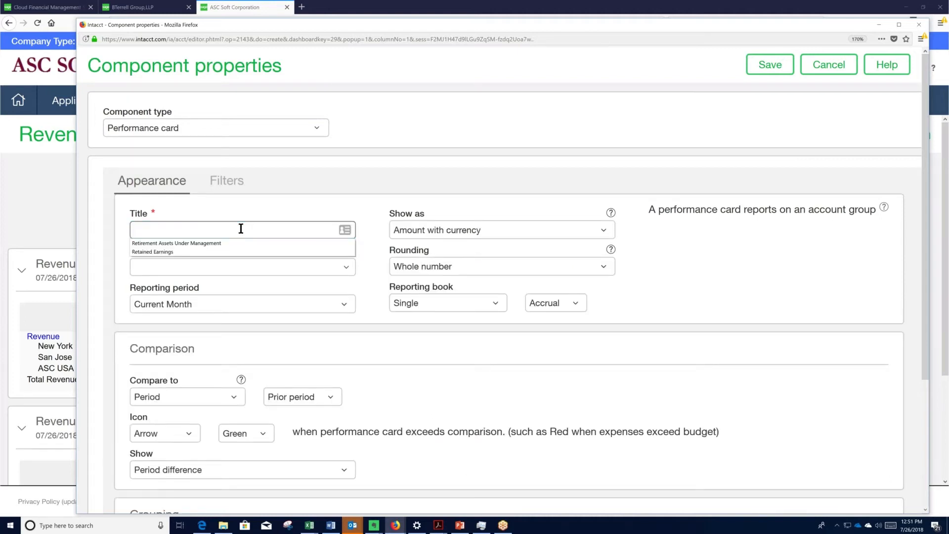
pyautogui.click(212, 228)
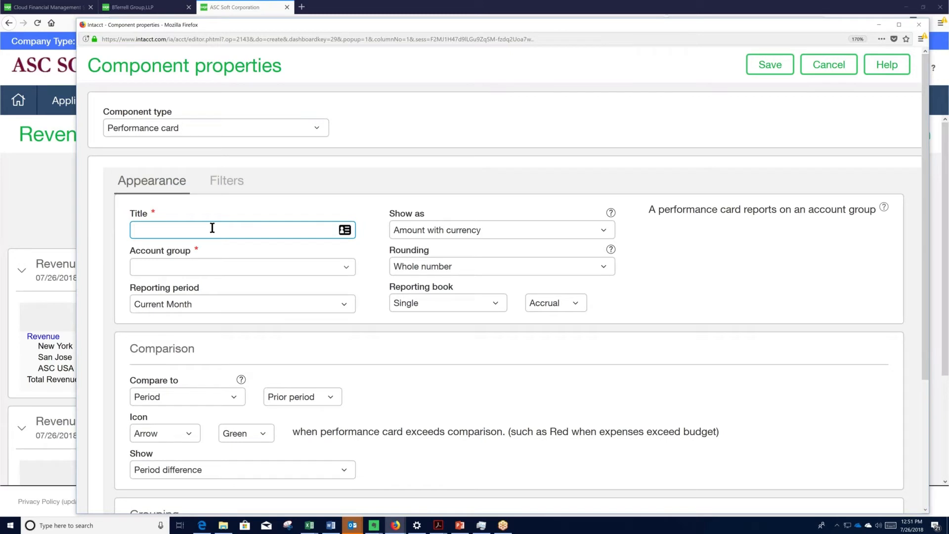
pyautogui.write('Customers Lost')
# Set the Customers Lost card's account group to Customer Loss and its comparison icon to Face
pyautogui.click(260, 266)
pyautogui.write('cust')
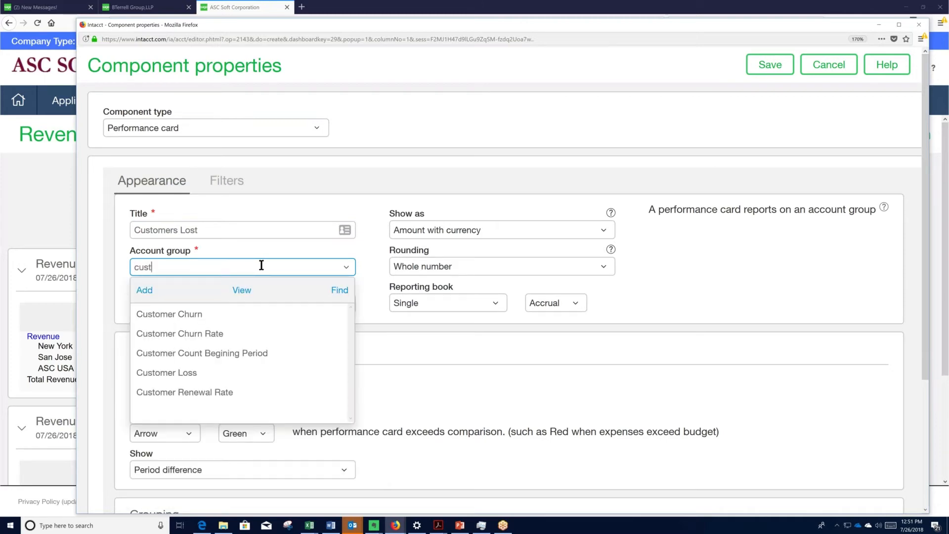
pyautogui.click(173, 369)
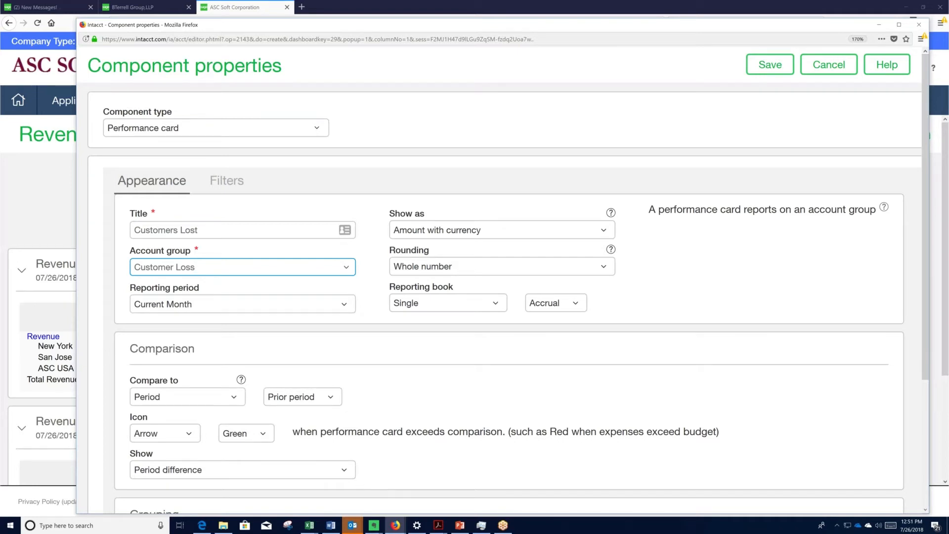
pyautogui.click(188, 435)
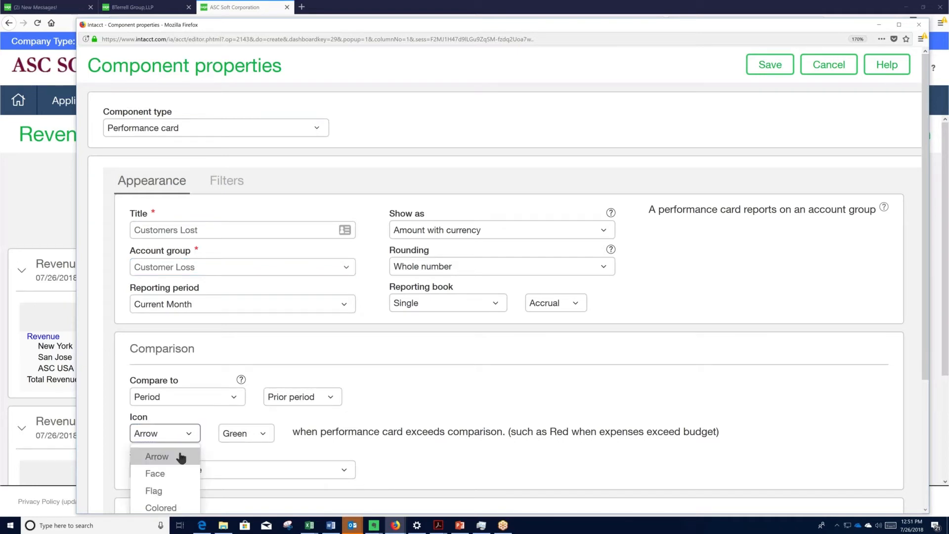
pyautogui.click(171, 476)
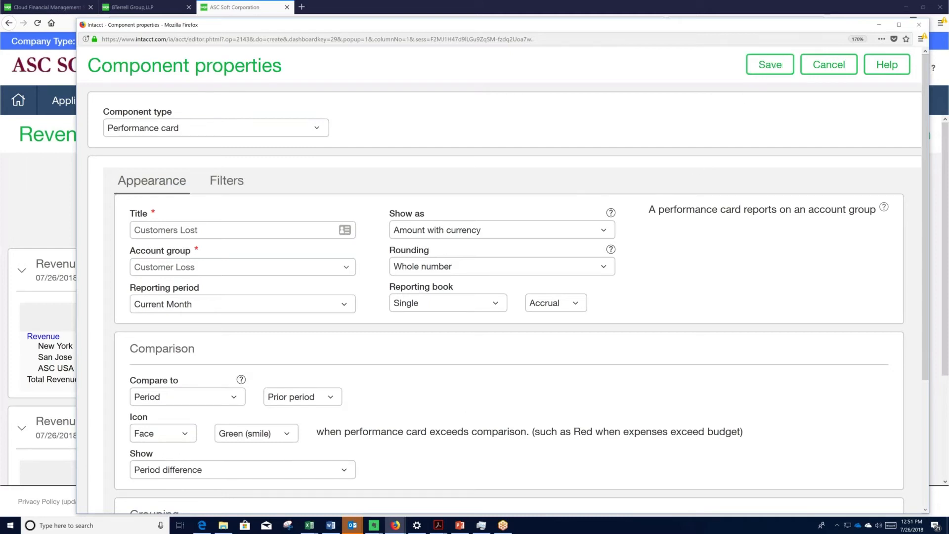
# Filter the Customers Lost card by the specific location 100--ASC USA including sub-locations, and save the card
pyautogui.click(226, 182)
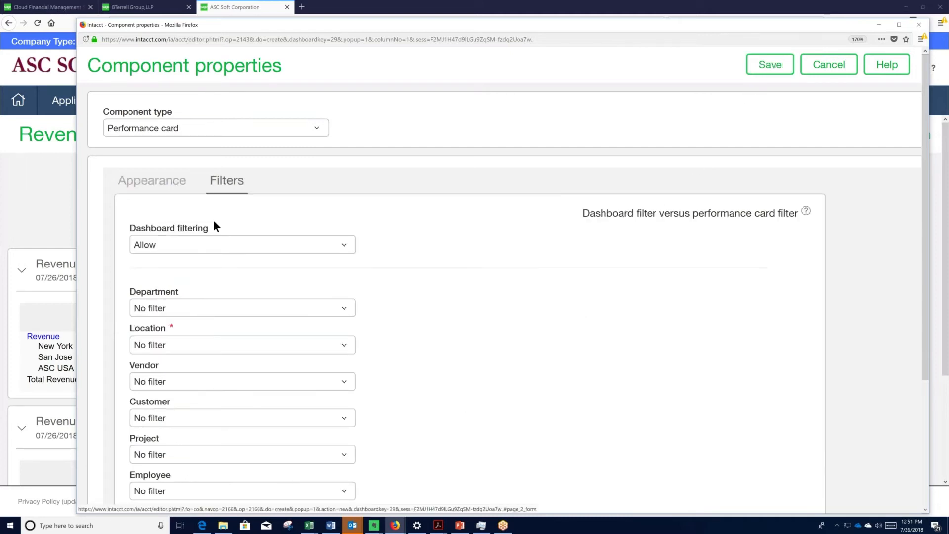
pyautogui.click(177, 347)
pyautogui.click(200, 401)
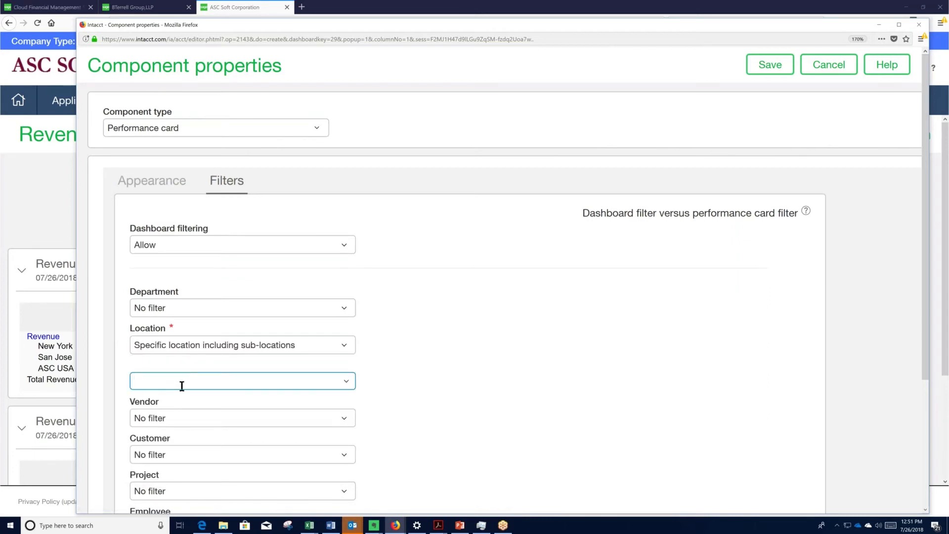
pyautogui.write('100--ASC USA')
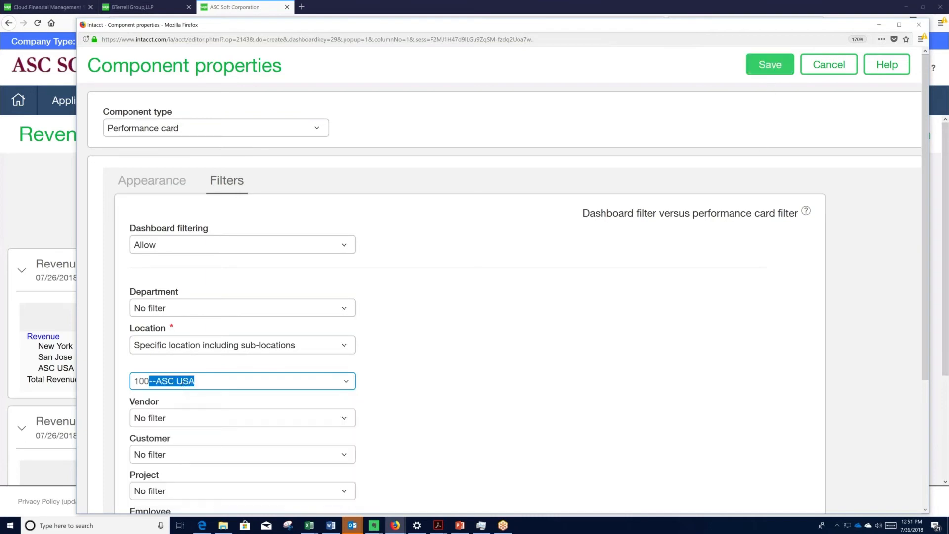
pyautogui.click(770, 64)
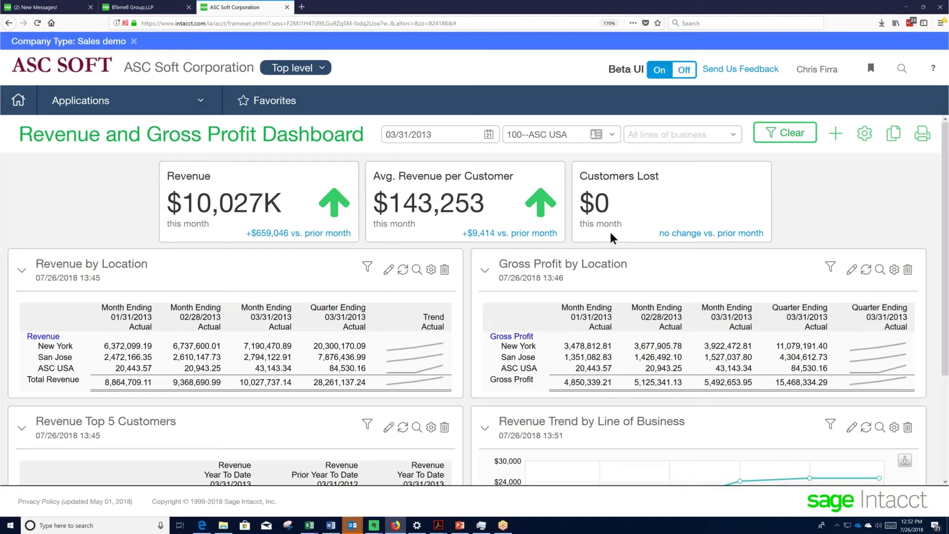
# Open the printable version of the dashboard, look through its cards and reports, and close it
pyautogui.click(924, 138)
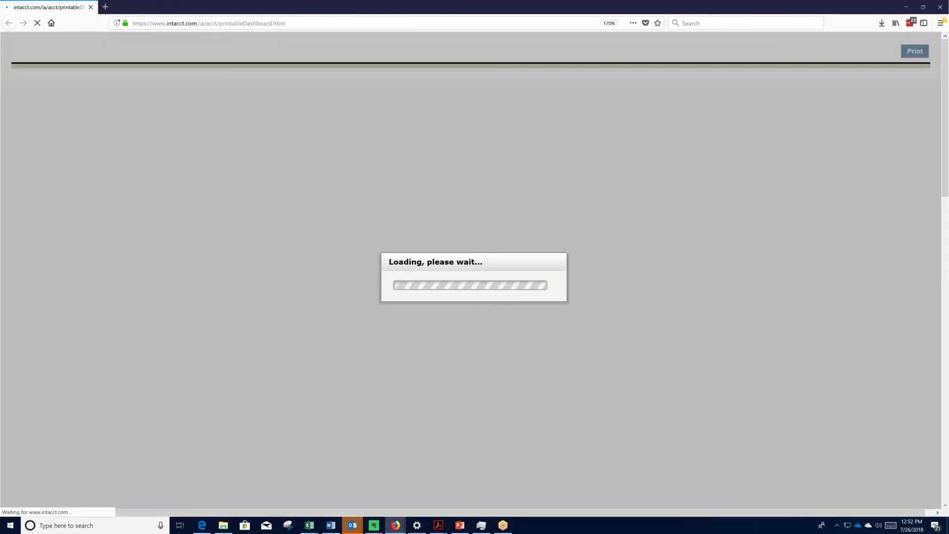
pyautogui.scroll(-1, 517, 340)
pyautogui.scroll(-10, 516, 337)
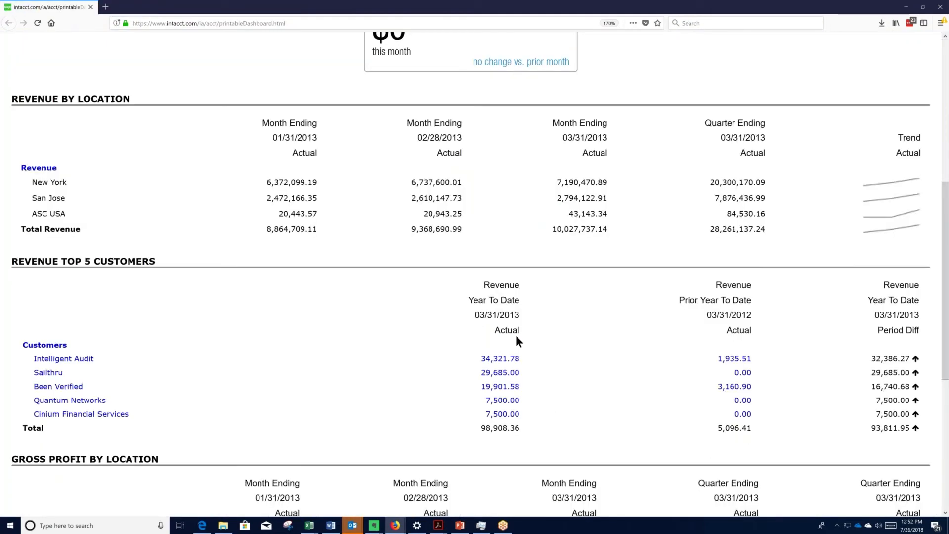
pyautogui.scroll(11, 515, 334)
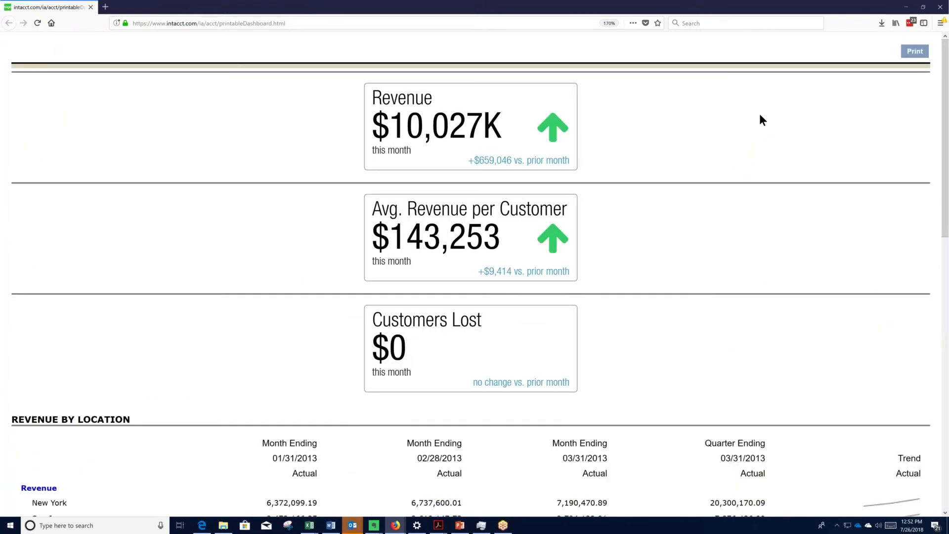
pyautogui.click(88, 8)
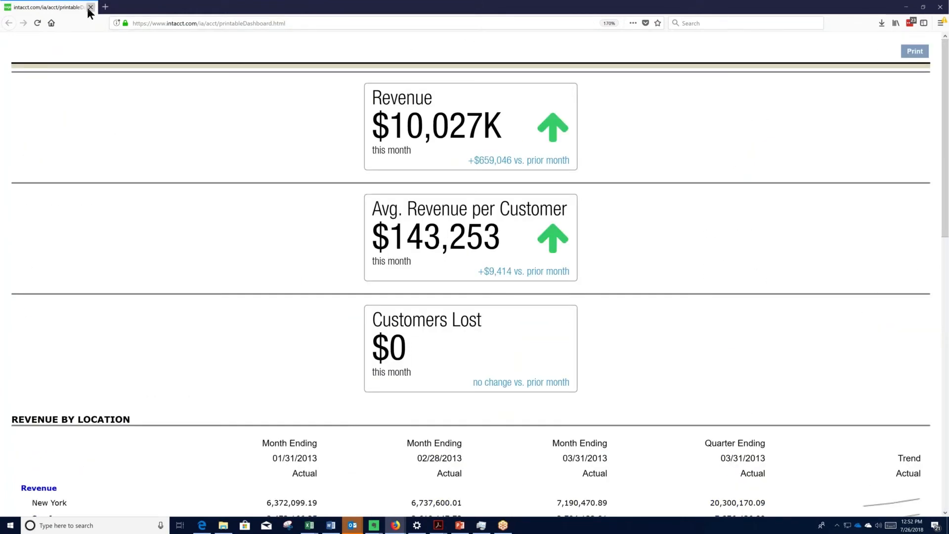